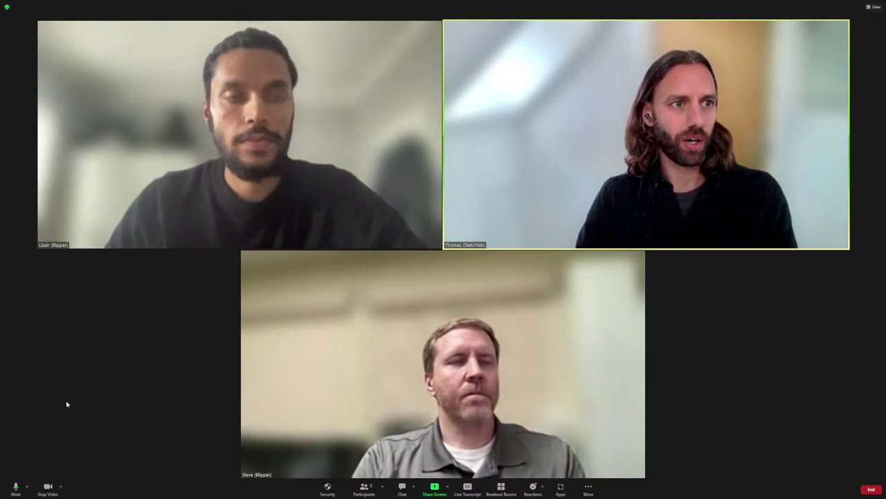
# - Switch to the browser and read through the Sketchfab Weekly Art Challenge page, including this week's topic, participation rules and prompt list
pyautogui.hotkey('alt', 'Tab')
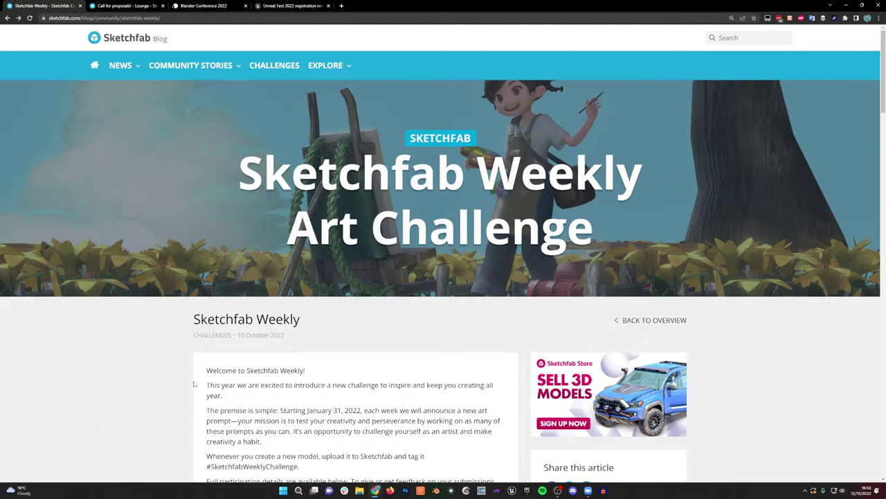
pyautogui.scroll(-1, 195, 384)
pyautogui.scroll(-5, 195, 385)
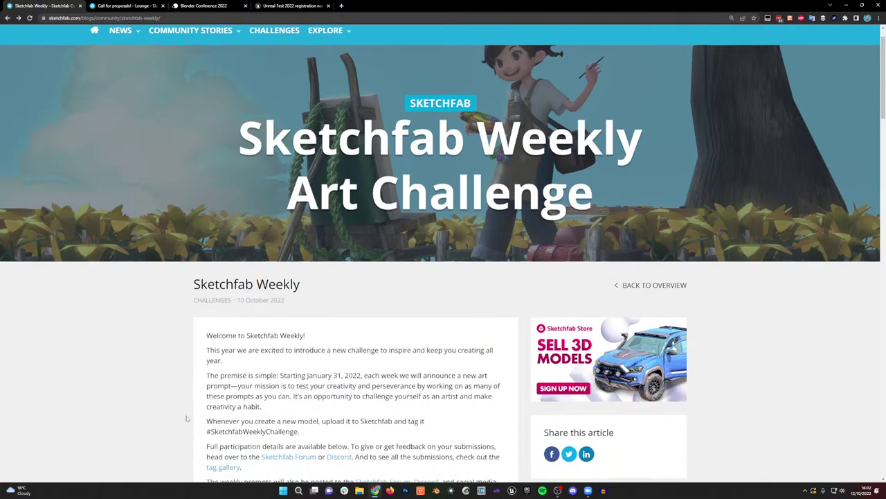
pyautogui.scroll(-2, 186, 417)
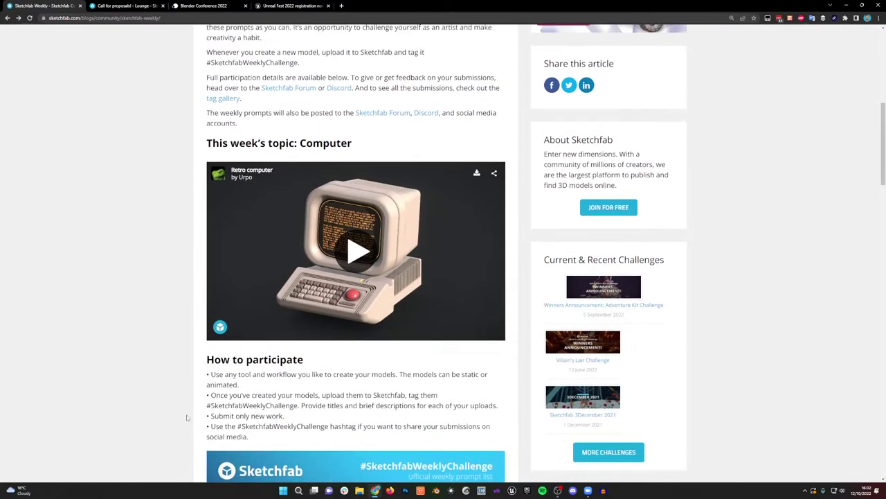
pyautogui.scroll(-4, 186, 417)
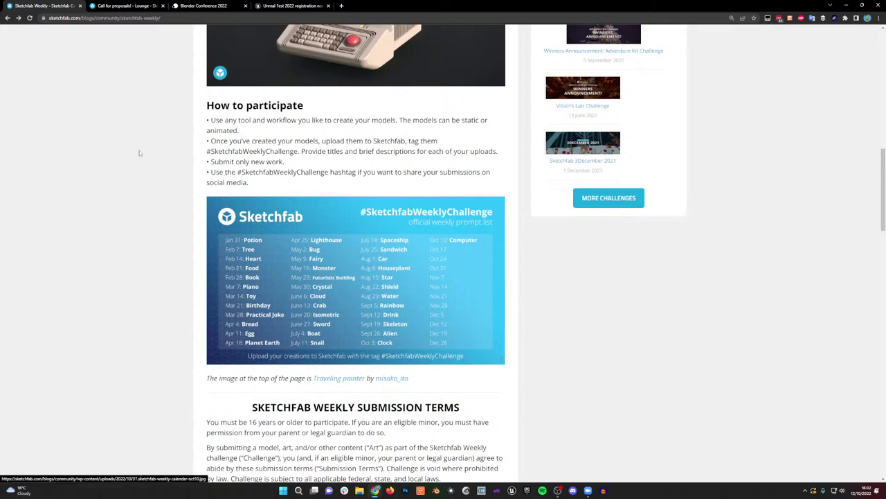
pyautogui.scroll(10, 132, 173)
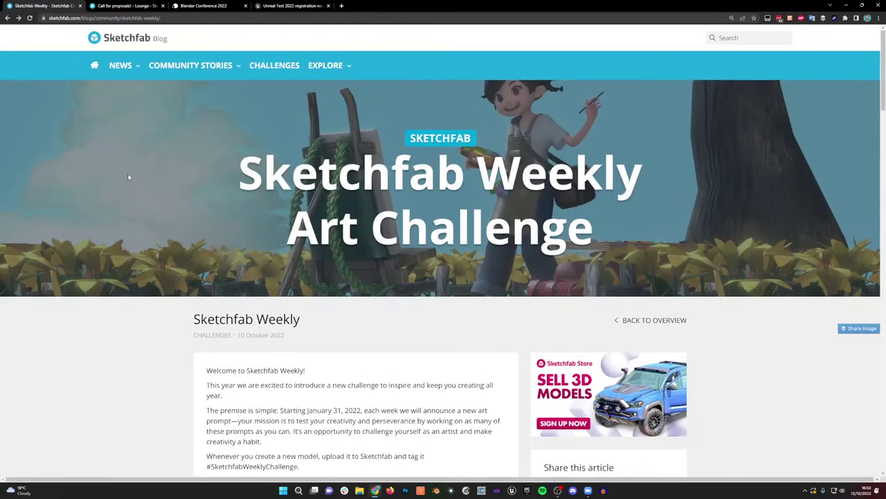
# - View the Call for proposals, Unreal Fest 2022 and Blender Conference 2022 pages, placing Unreal Fest ahead of the Blender Conference
pyautogui.click(120, 5)
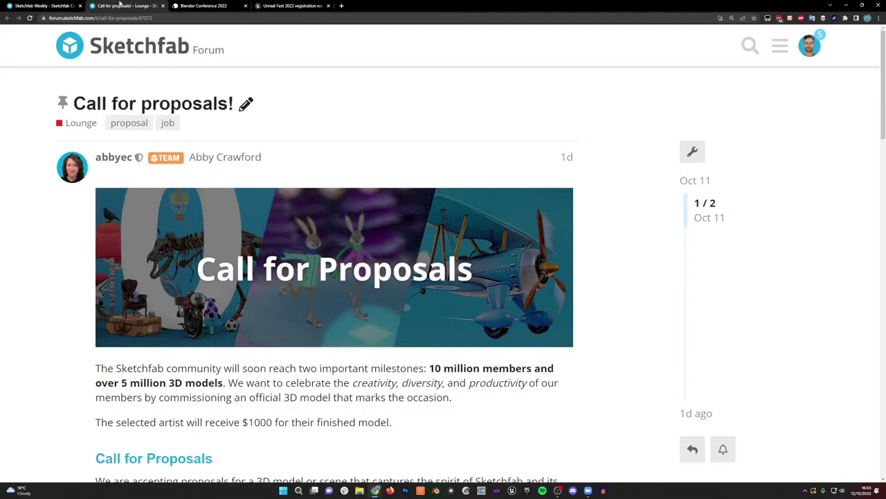
pyautogui.click(215, 6)
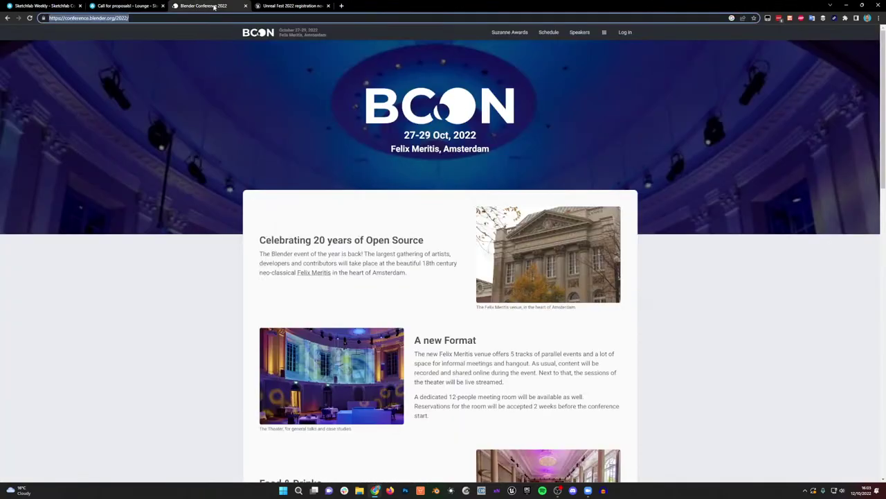
pyautogui.moveTo(290, 5); pyautogui.dragTo(205, 3)
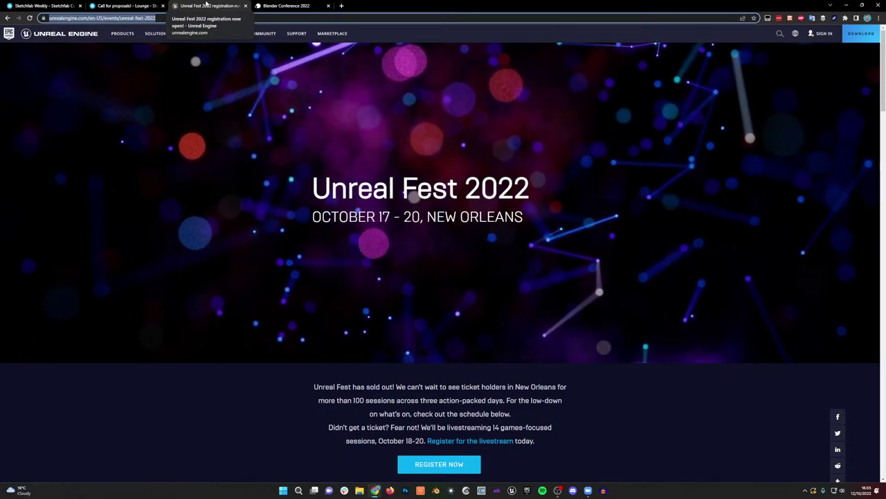
pyautogui.click(273, 4)
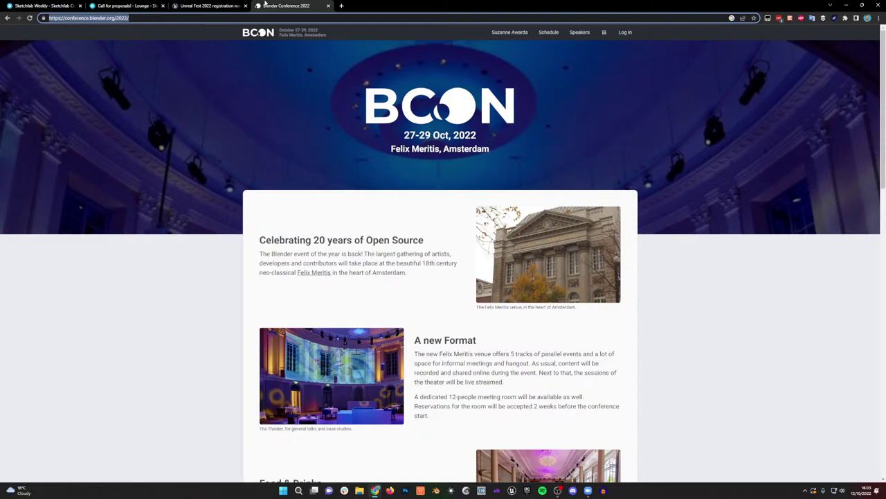
# - Switch back to the Zoom meeting, mute the microphone, and reduce the floating participant video to the active speaker, clear of the shared screen
pyautogui.hotkey('alt', 'Tab')
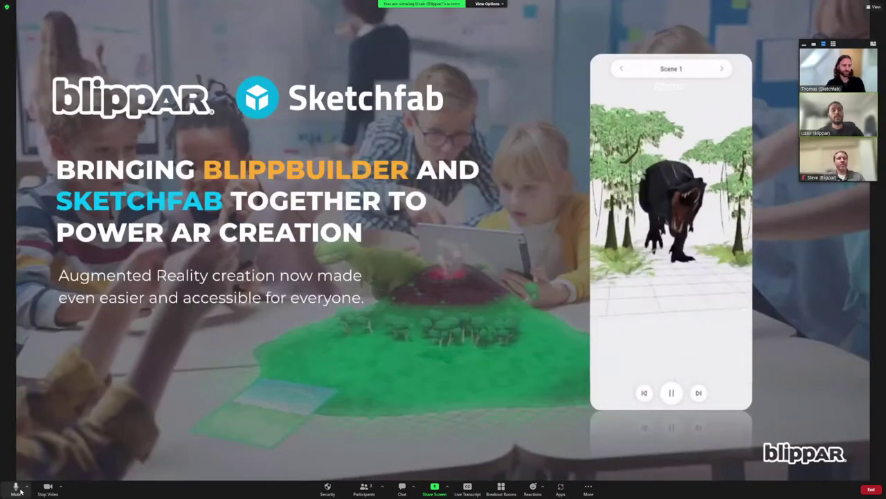
pyautogui.click(16, 487)
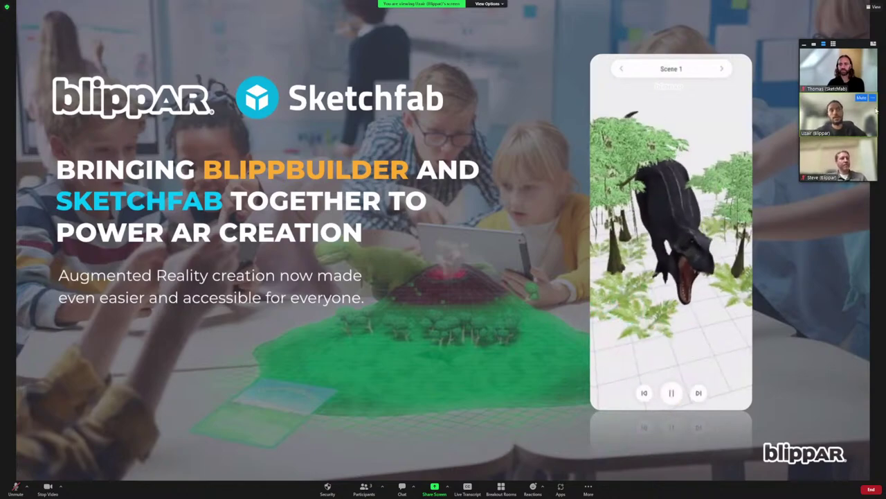
pyautogui.click(815, 43)
pyautogui.moveTo(841, 47); pyautogui.dragTo(825, 22)
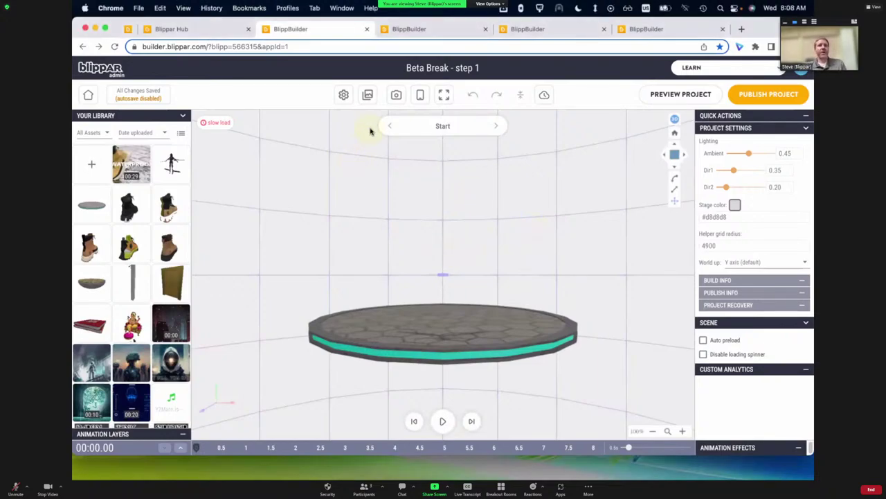
pyautogui.click(5, 493)
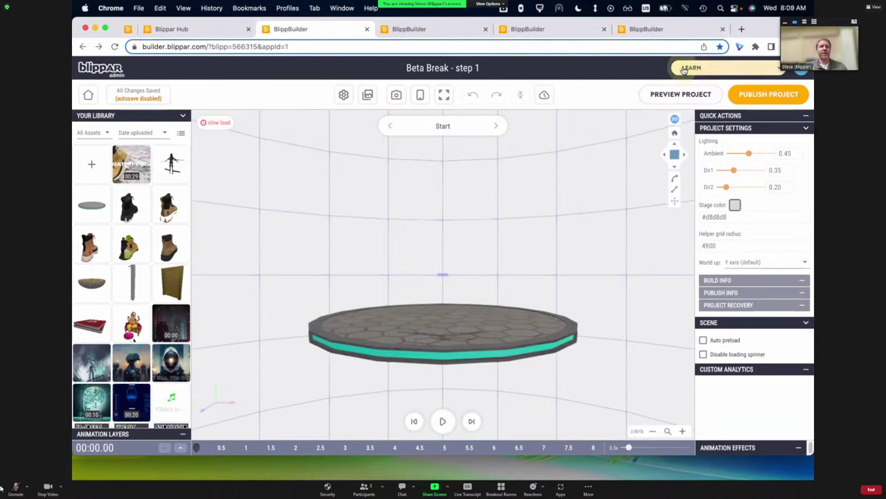
# - Look over the available learning resources and browse the project's asset library
pyautogui.click(760, 68)
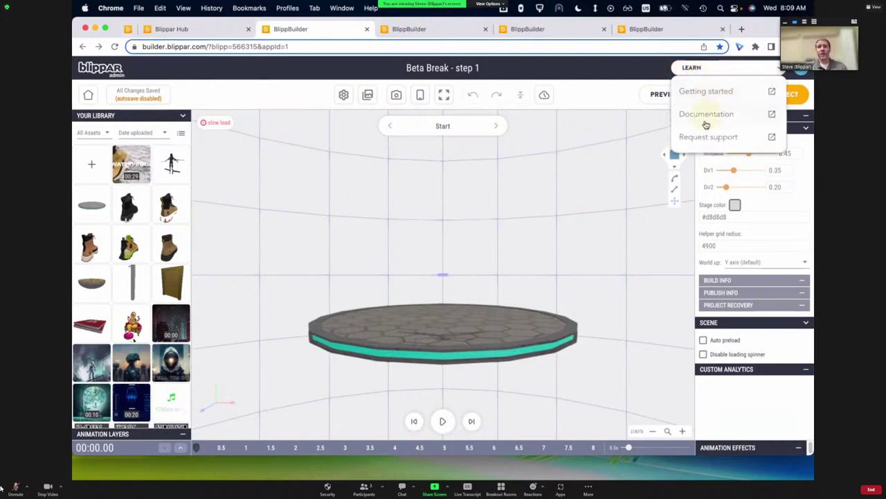
pyautogui.click(663, 72)
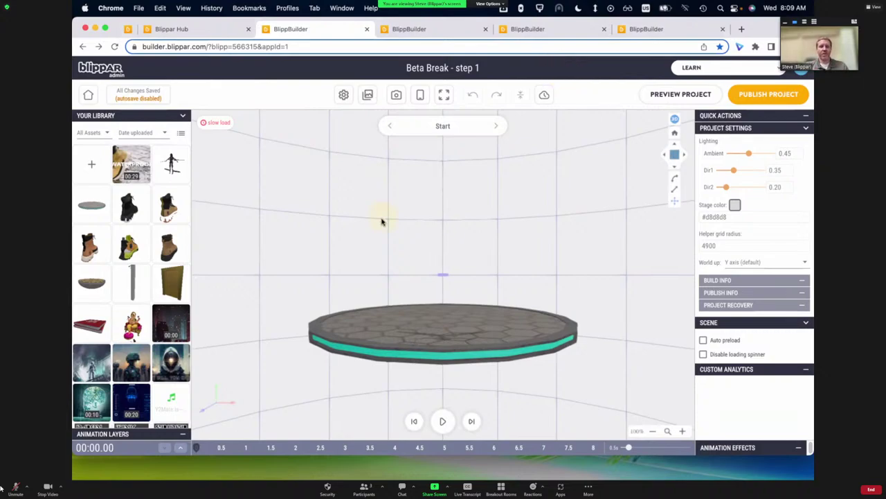
pyautogui.scroll(-1, 139, 221)
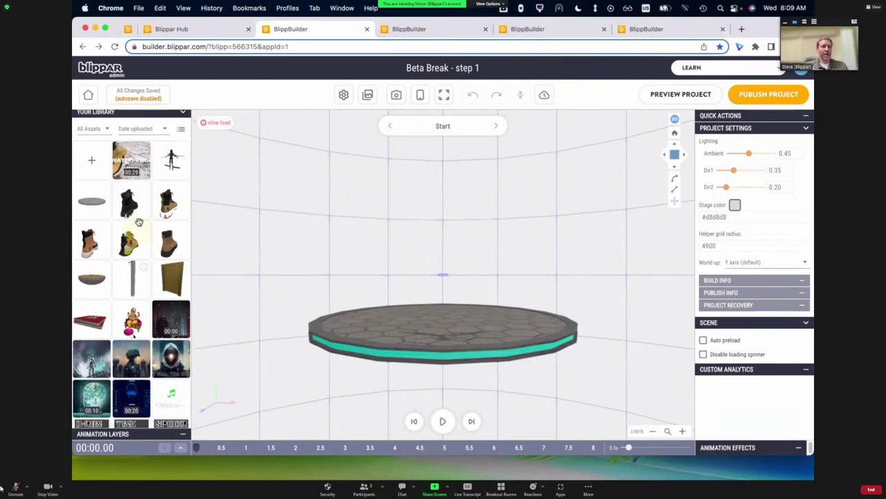
pyautogui.scroll(1, 138, 222)
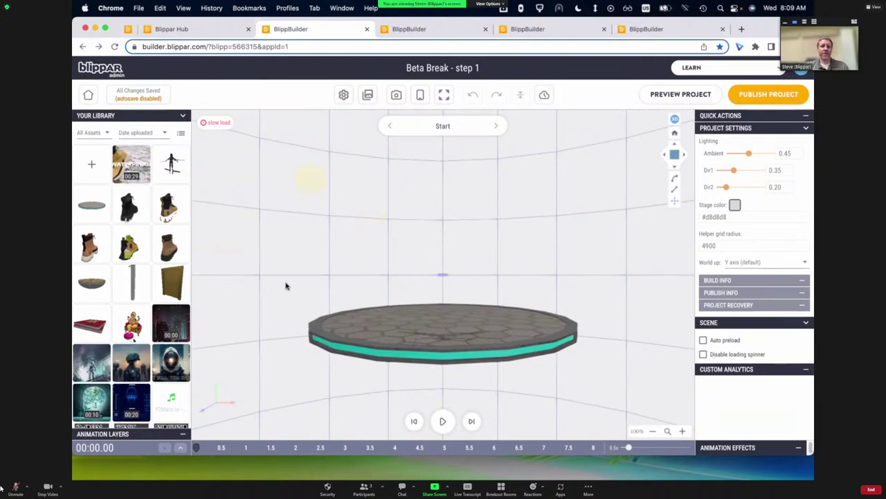
# - Switch to QuickTime Player and play the beta-break-capture.mp4 recording of the finished AR experience
pyautogui.click(443, 420)
pyautogui.hotkey('ctrl', 'Right')
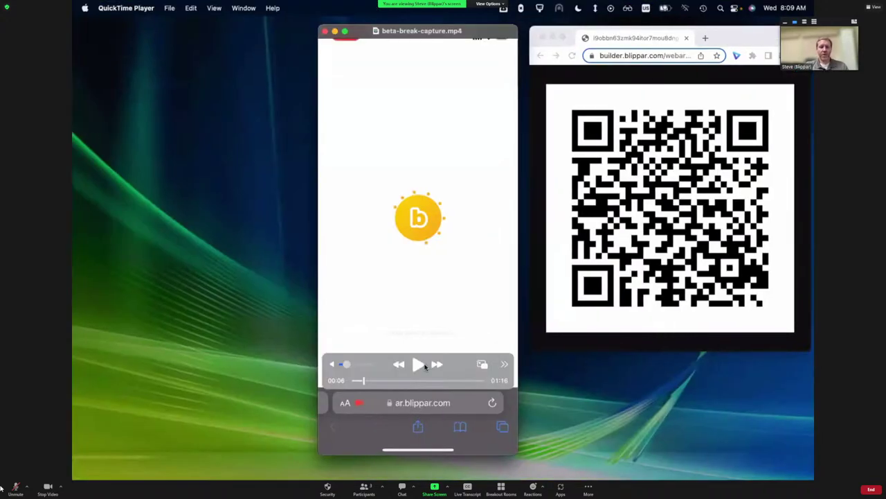
pyautogui.click(418, 365)
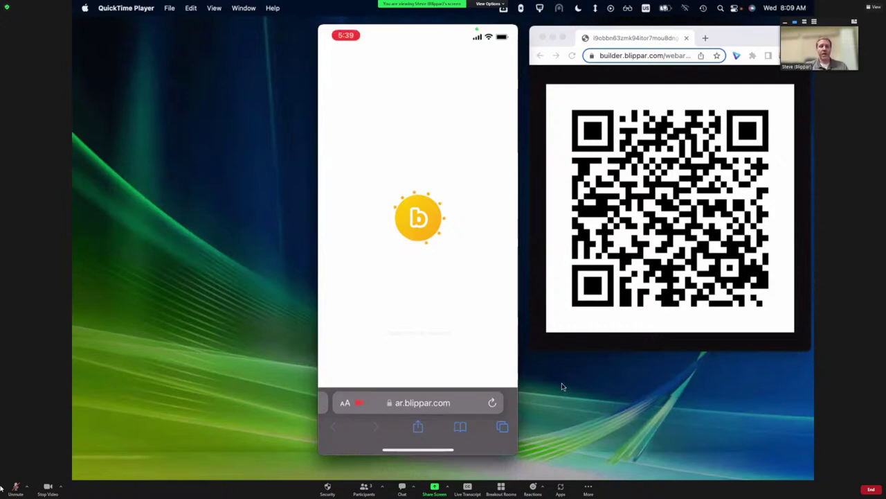
pyautogui.click(421, 365)
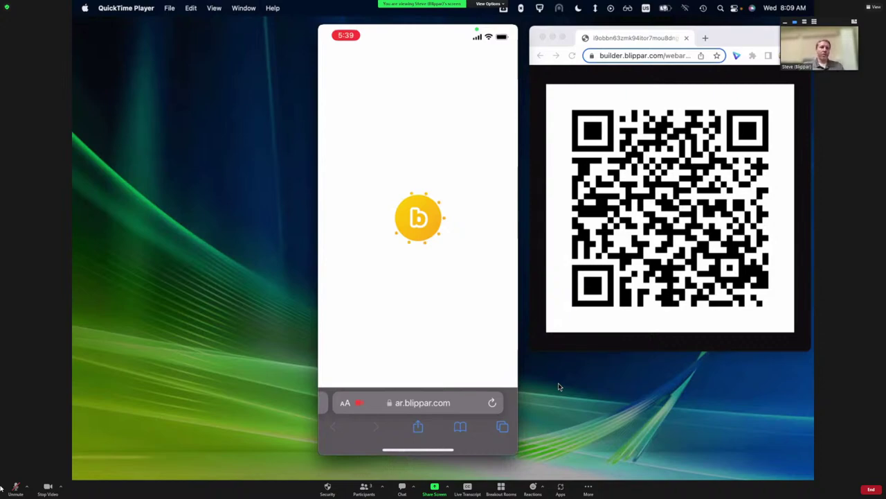
pyautogui.click(418, 365)
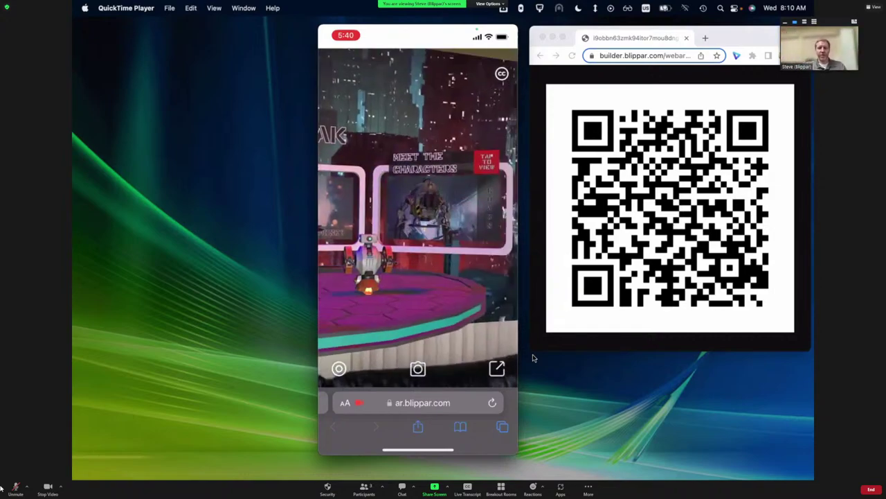
pyautogui.moveTo(456, 204)
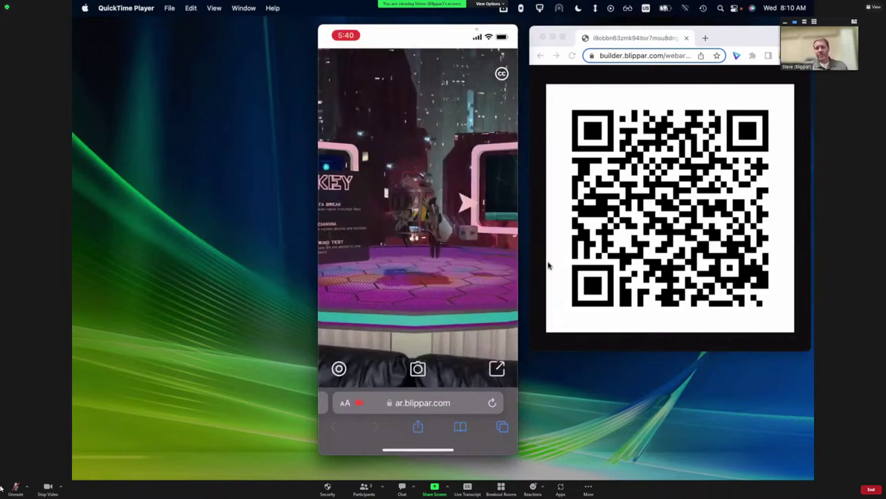
pyautogui.moveTo(419, 367)
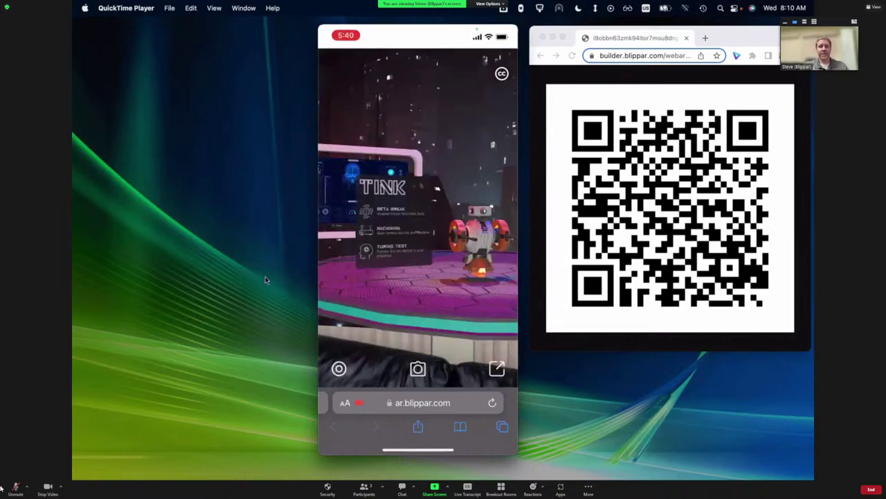
# - Switch back to BlippBuilder in Chrome and select the round platform in the Start scene for a closer look
pyautogui.hotkey('ctrl', 'Left')
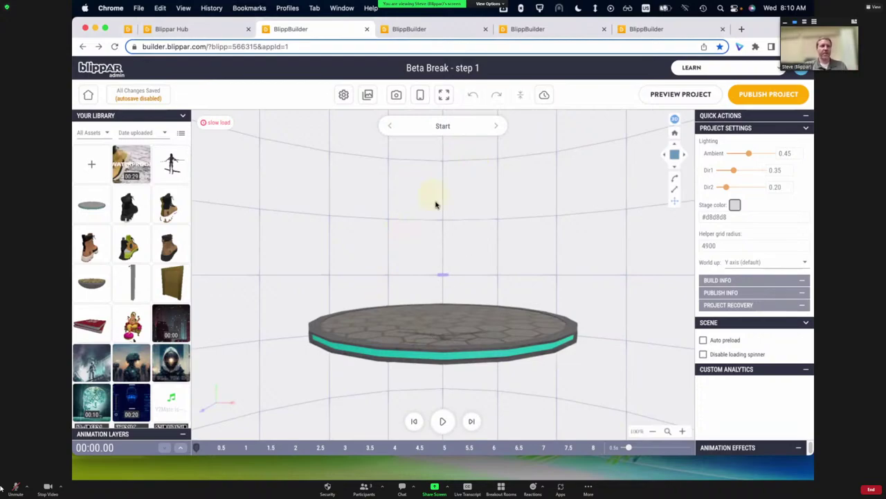
pyautogui.click(370, 317)
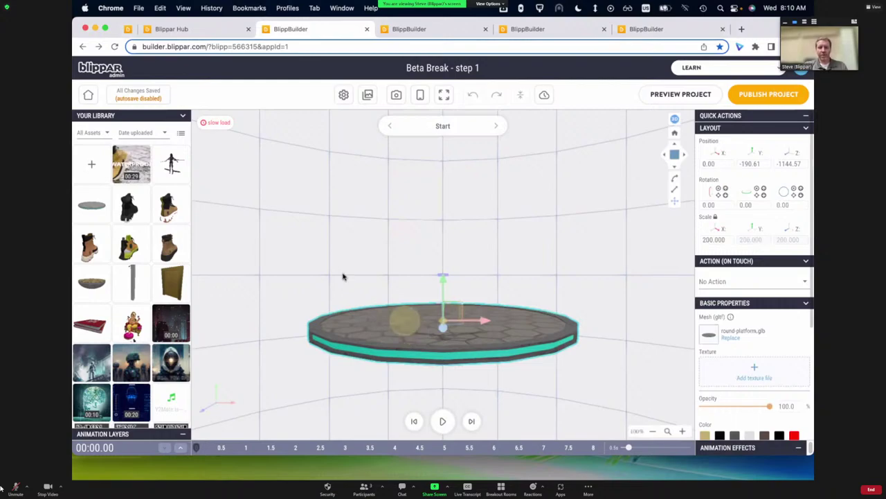
pyautogui.scroll(5, 372, 326)
pyautogui.scroll(-3, 408, 342)
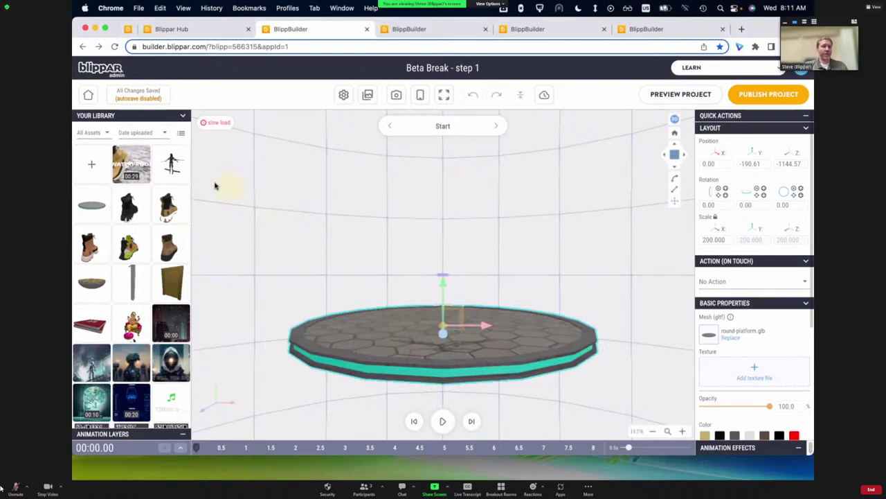
# - Start adding a new library asset, choose Sketchfab as the source, and search it for "round platform"
pyautogui.click(93, 167)
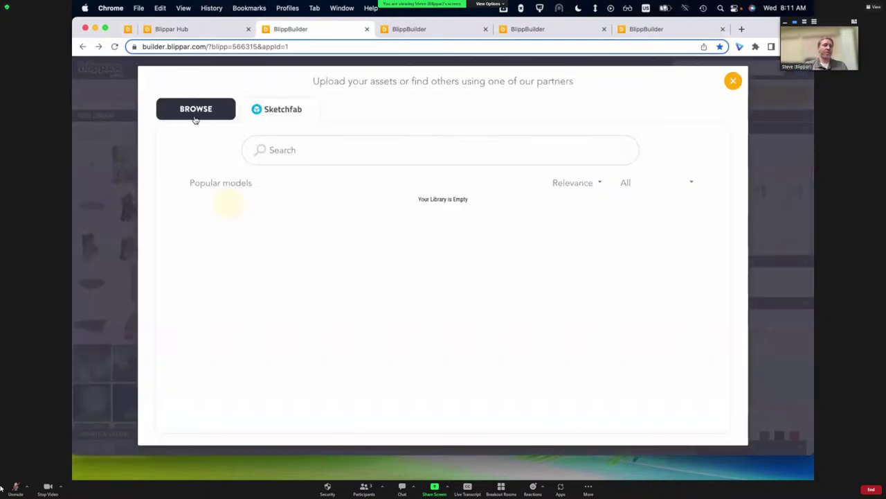
pyautogui.click(202, 115)
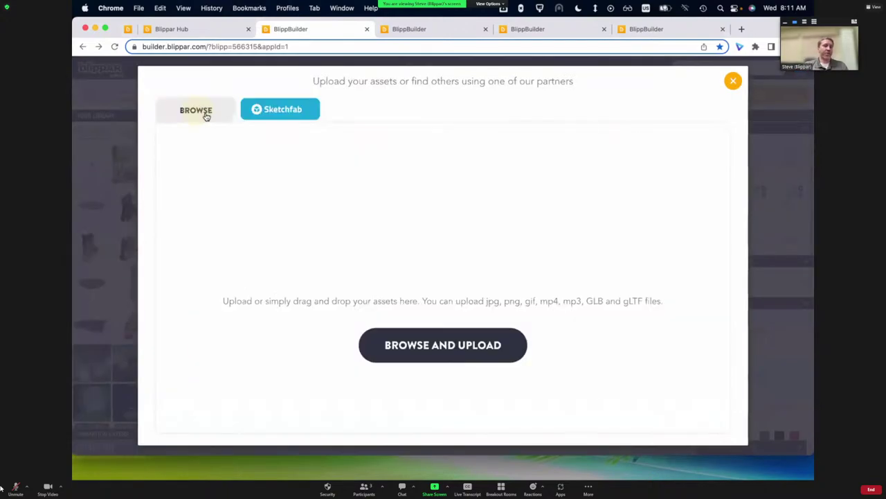
pyautogui.click(284, 110)
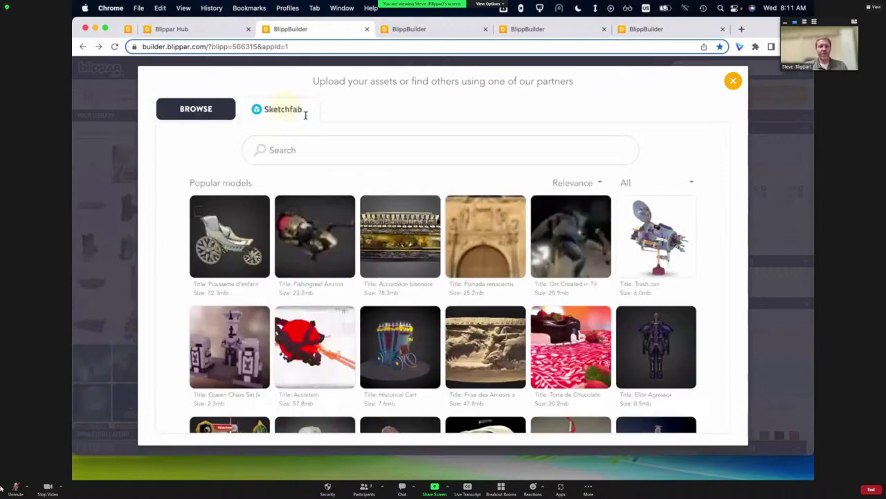
pyautogui.click(367, 147)
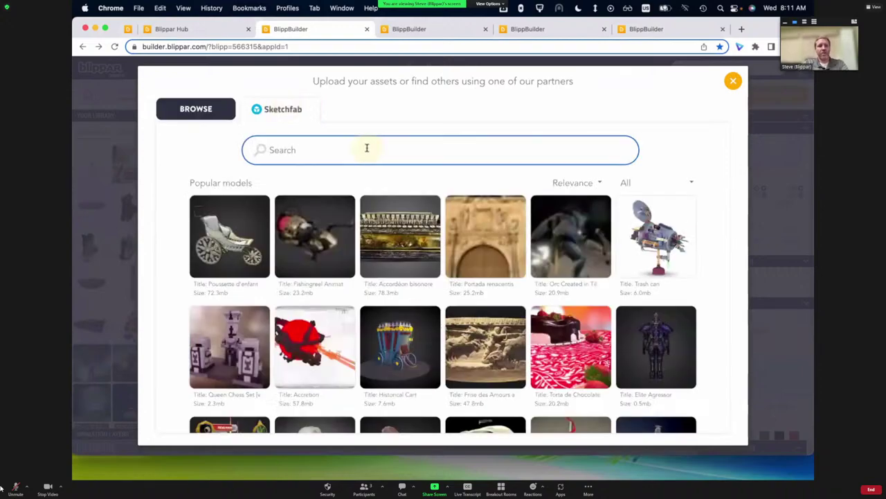
pyautogui.write('round platform')
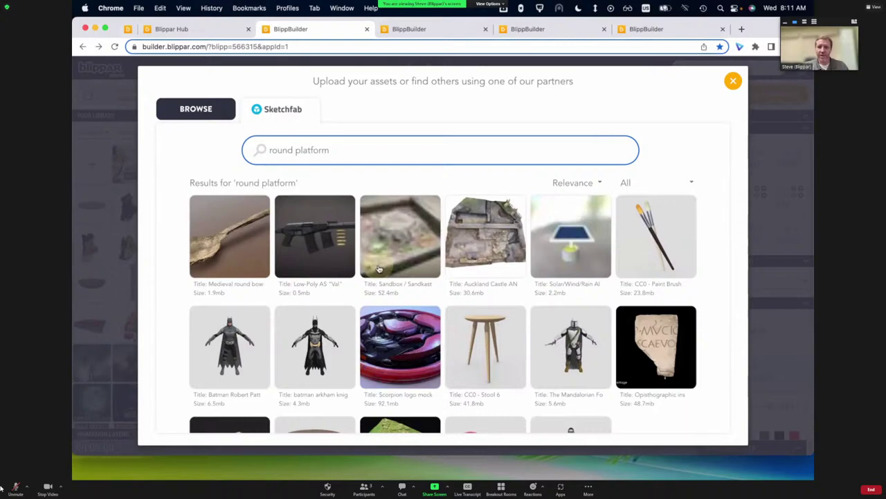
# - Filter the Sketchfab results to No Animation and open the details of the "round platform" model with the teal edge
pyautogui.scroll(-1, 379, 268)
pyautogui.click(658, 184)
pyautogui.click(654, 196)
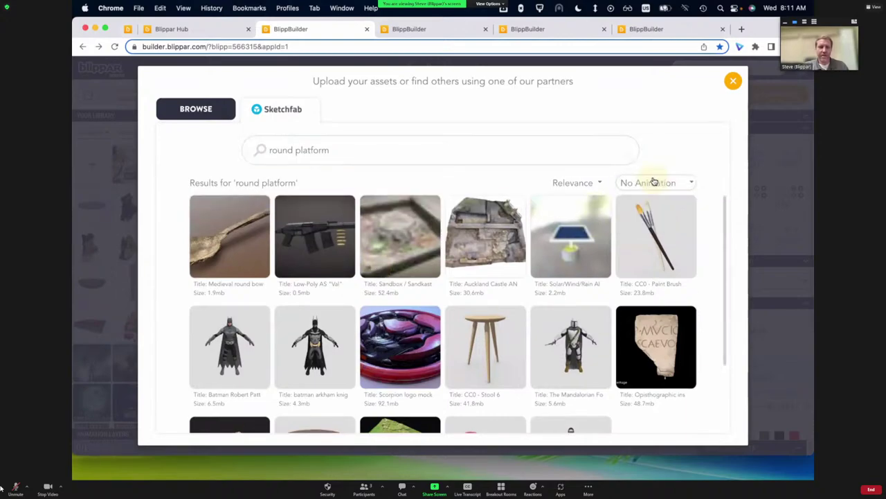
pyautogui.scroll(-3, 497, 275)
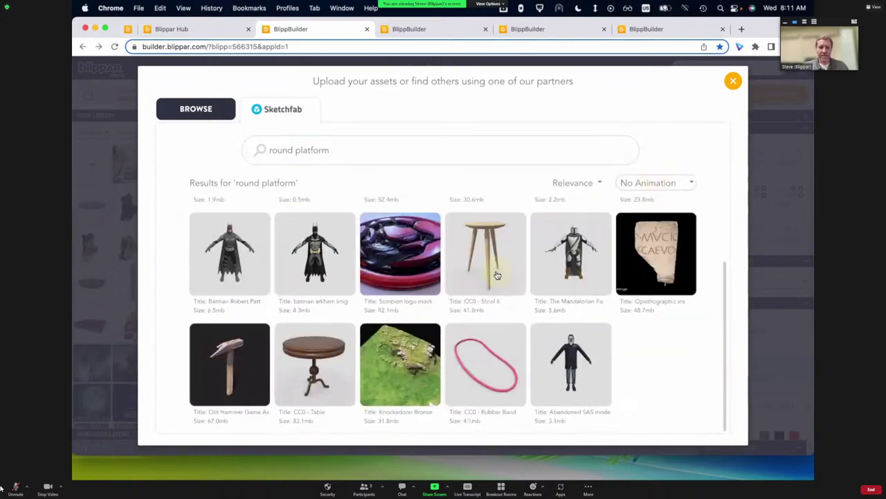
pyautogui.scroll(-3, 497, 276)
pyautogui.scroll(3, 497, 275)
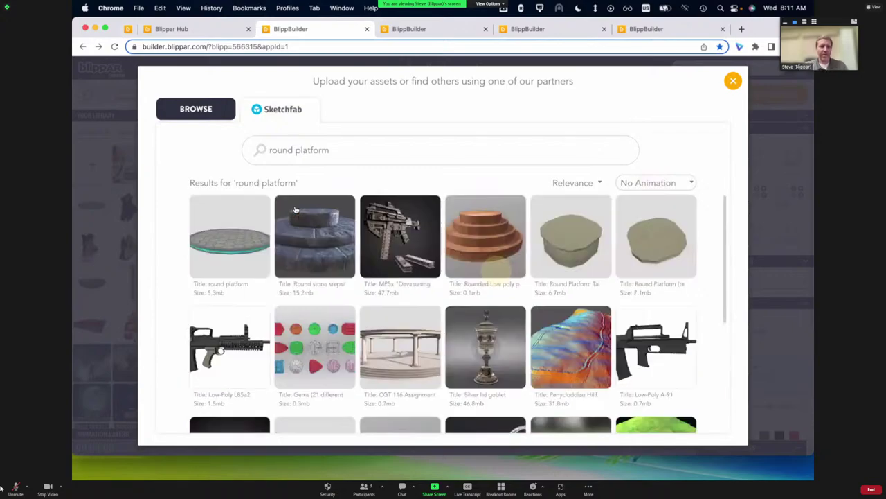
pyautogui.click(235, 245)
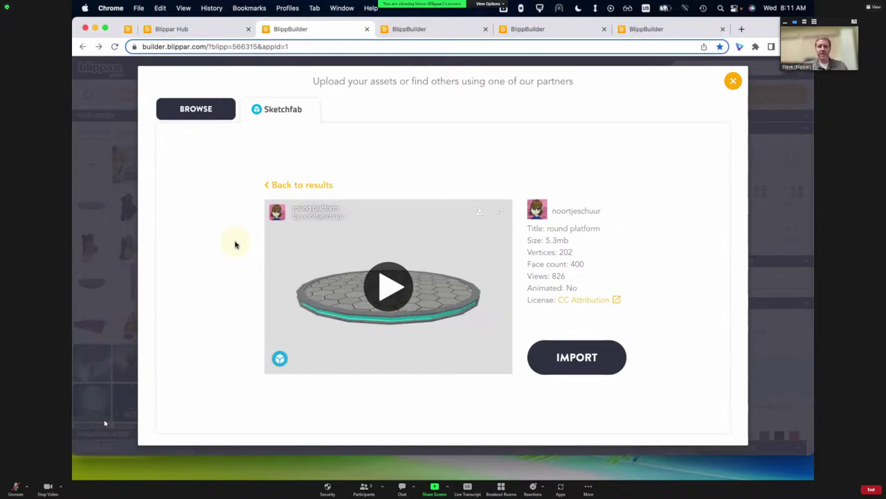
# - Preview the "round platform" model in 3D from several angles and import it into the library
pyautogui.click(391, 246)
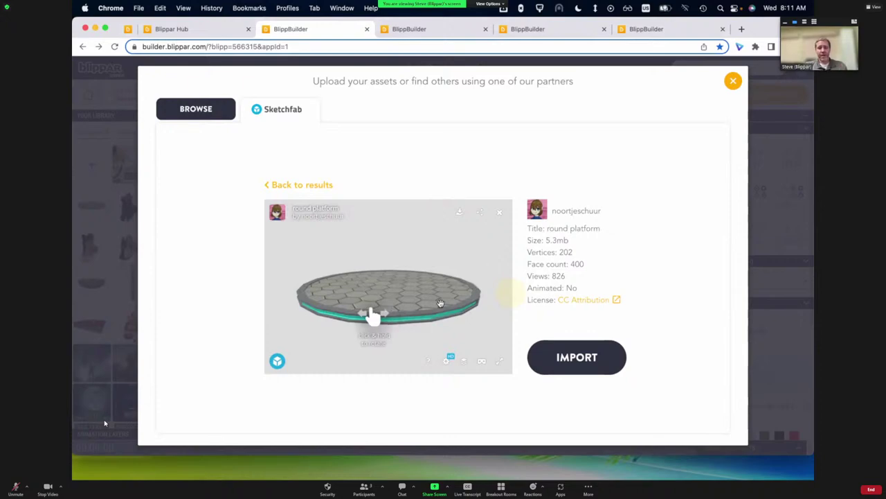
pyautogui.moveTo(451, 303)
pyautogui.mouseDown()
pyautogui.moveTo(480, 302)
pyautogui.moveTo(469, 304)
pyautogui.mouseUp()
pyautogui.moveTo(360, 301); pyautogui.dragTo(422, 303)
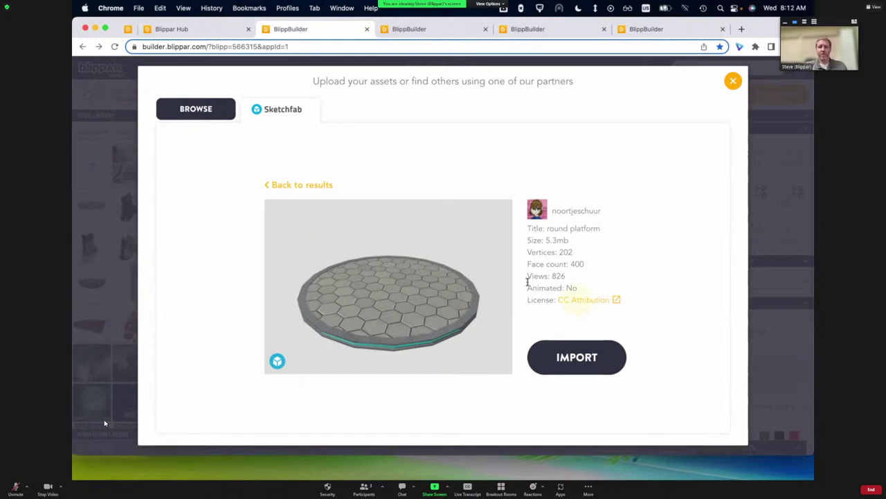
pyautogui.click(578, 359)
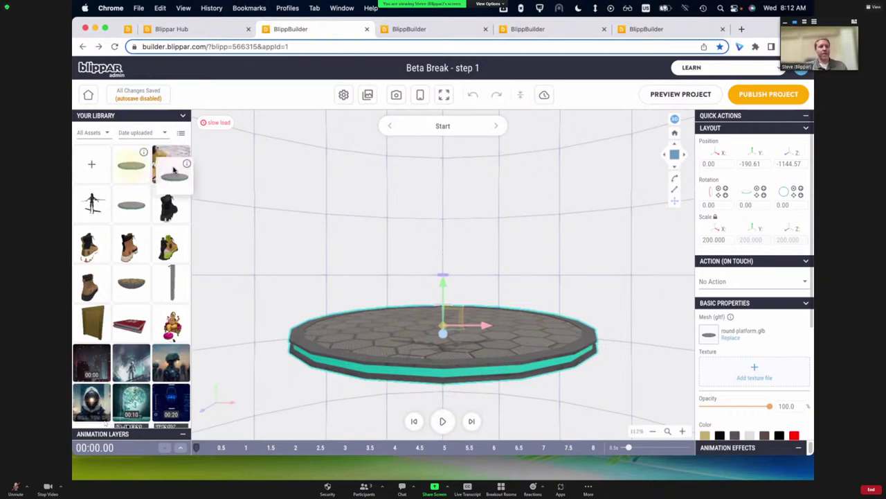
# - Add the imported round platform to the Start scene and move it to about X 16.41, Y 38.66
pyautogui.click(126, 162)
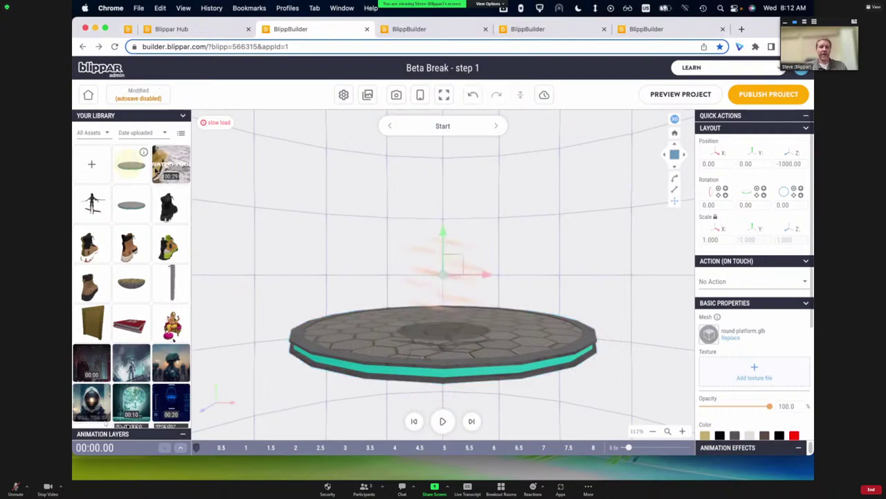
pyautogui.click(527, 277)
pyautogui.click(676, 163)
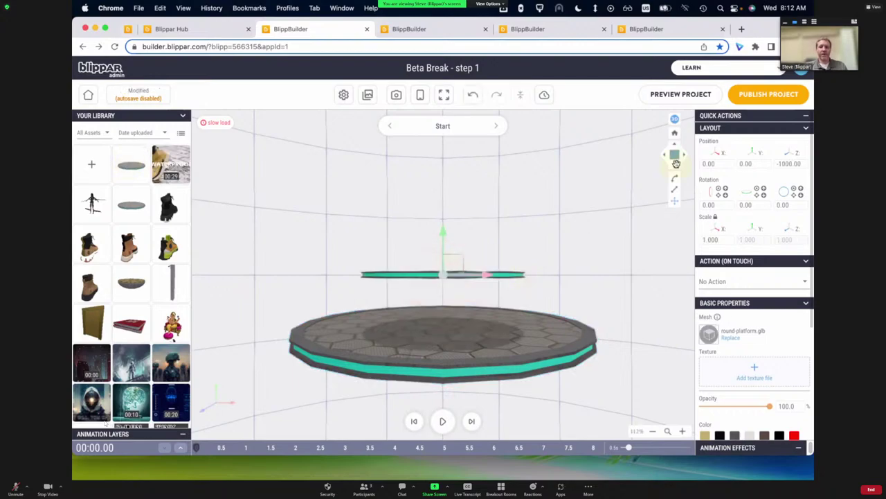
pyautogui.moveTo(674, 155); pyautogui.dragTo(674, 180)
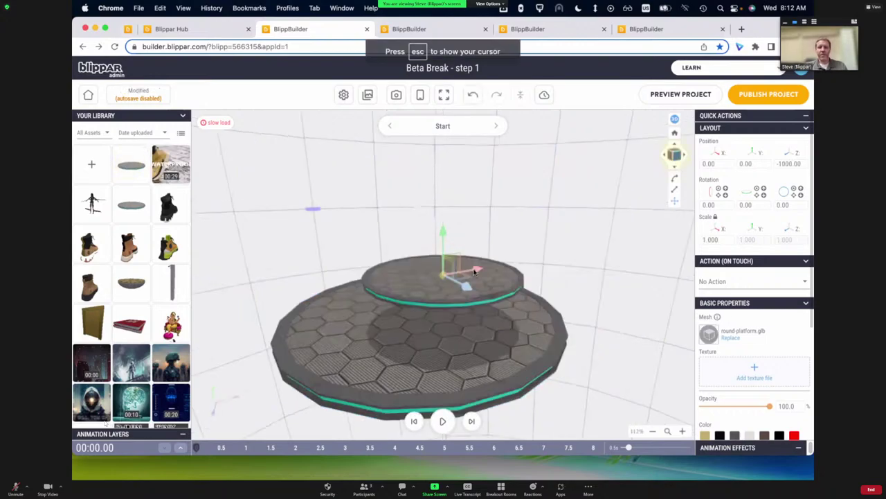
pyautogui.moveTo(479, 271); pyautogui.dragTo(475, 190)
pyautogui.moveTo(465, 249); pyautogui.dragTo(650, 160)
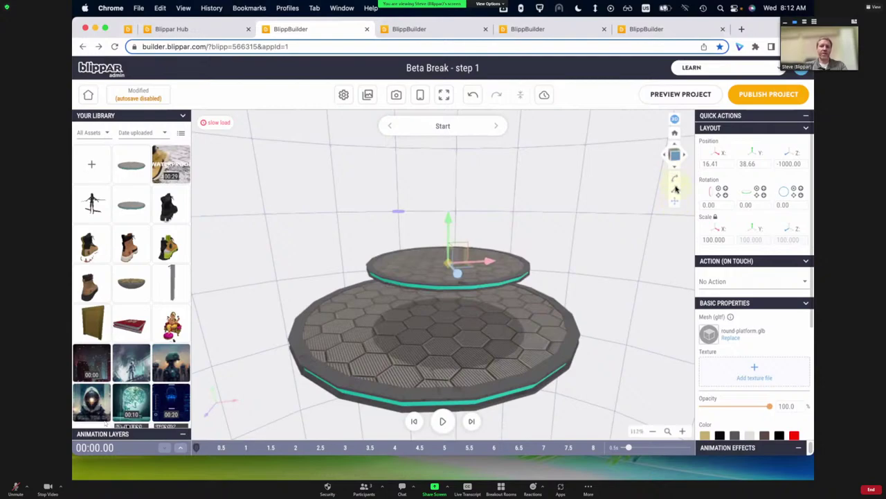
# - Try enlarging the added upper platform with the scale gizmo and rotating it with the rotation gizmo
pyautogui.click(675, 144)
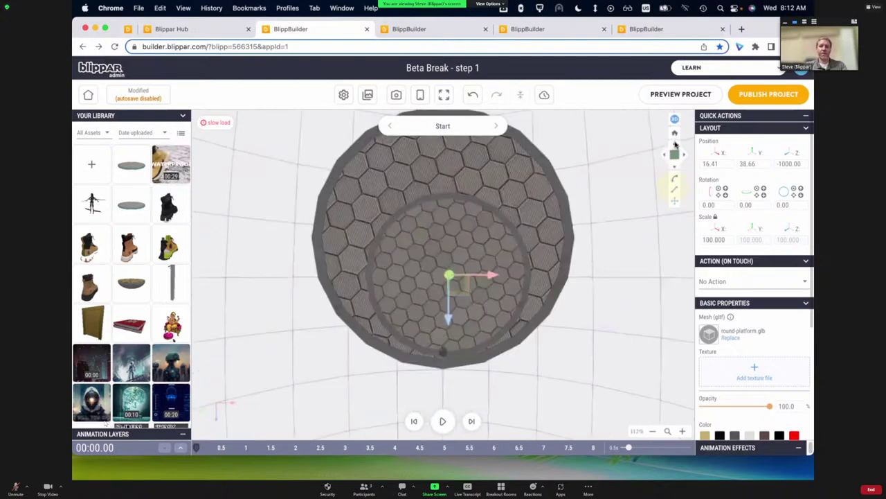
pyautogui.click(674, 155)
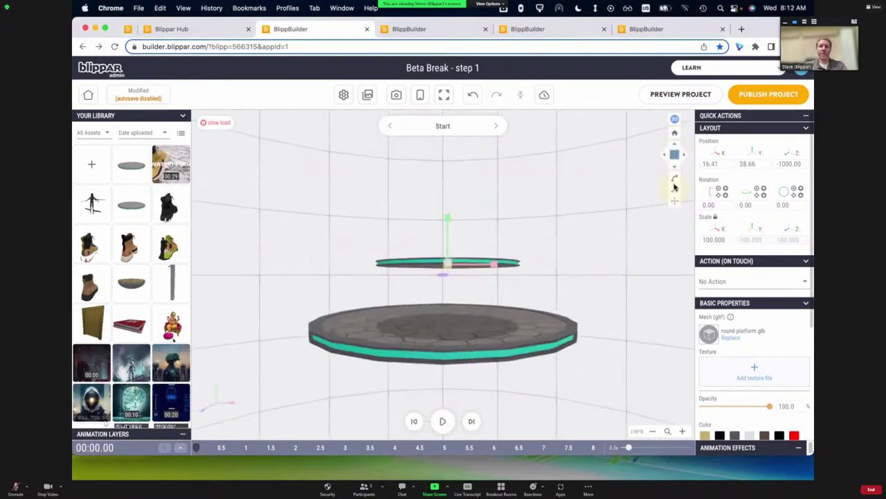
pyautogui.moveTo(494, 267); pyautogui.dragTo(566, 265)
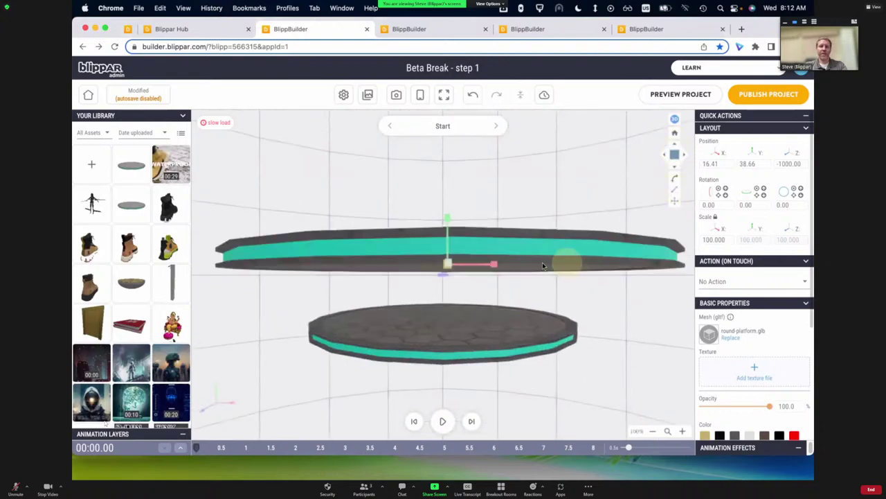
pyautogui.click(675, 179)
pyautogui.moveTo(474, 227); pyautogui.dragTo(551, 244)
# - Delete the added upper platform from the Start scene
pyautogui.click(651, 202)
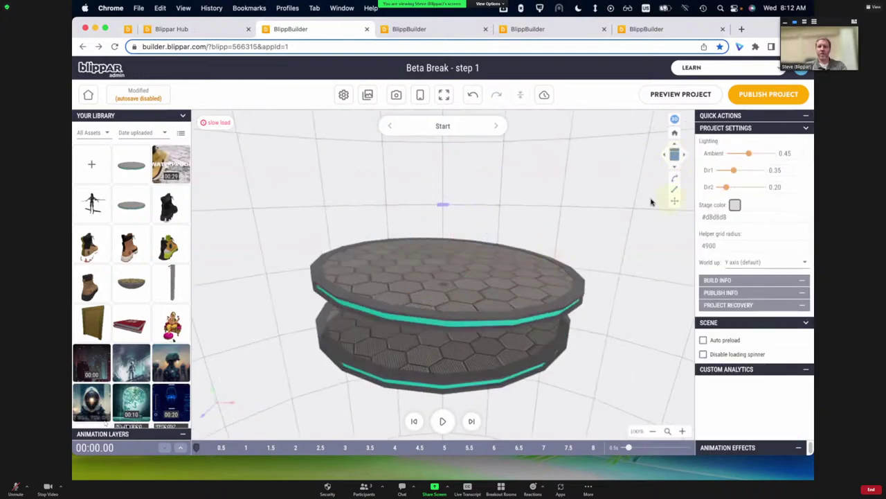
pyautogui.click(499, 232)
pyautogui.press('Delete')
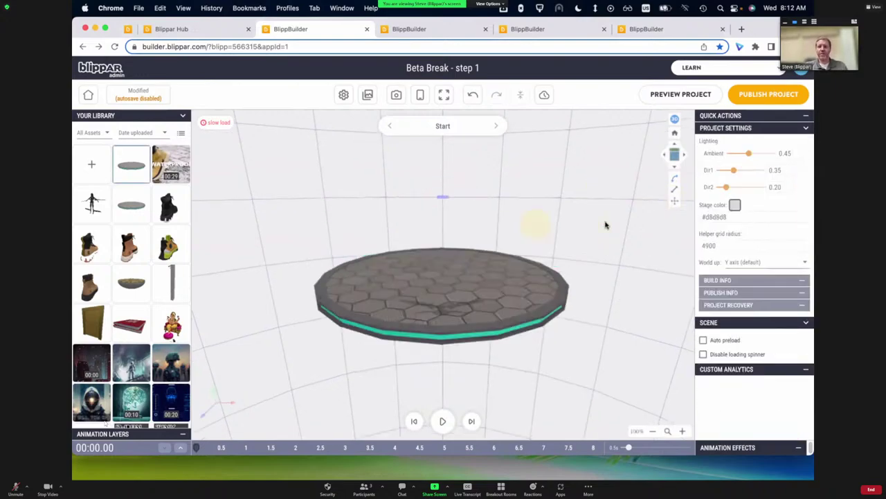
# - Show the animation layers and scrub the timeline, leaving the playhead at 3.80 seconds
pyautogui.click(182, 448)
pyautogui.moveTo(197, 378); pyautogui.dragTo(385, 377)
pyautogui.click(196, 378)
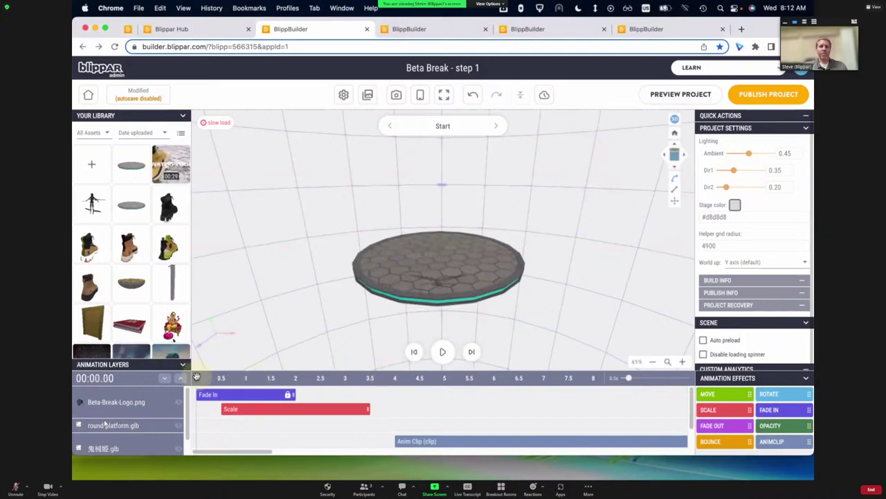
pyautogui.click(385, 377)
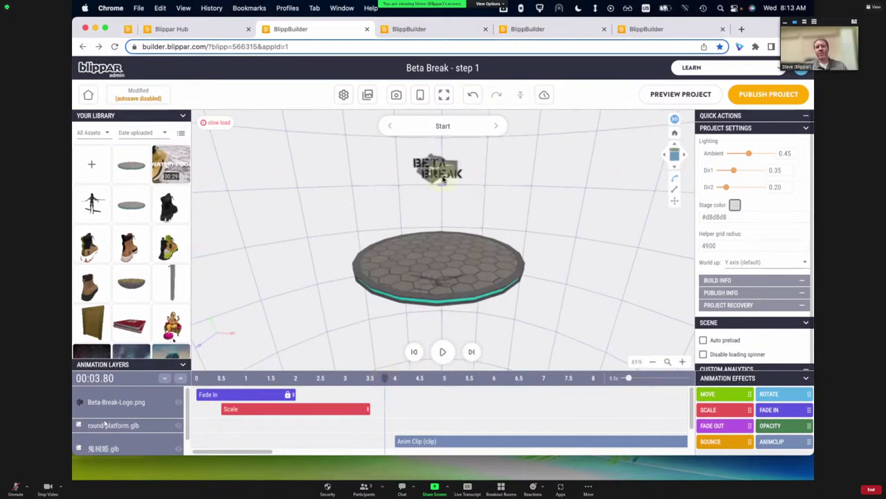
# - Select the Beta Break logo above the platform and inspect its placement from the side and front
pyautogui.click(674, 153)
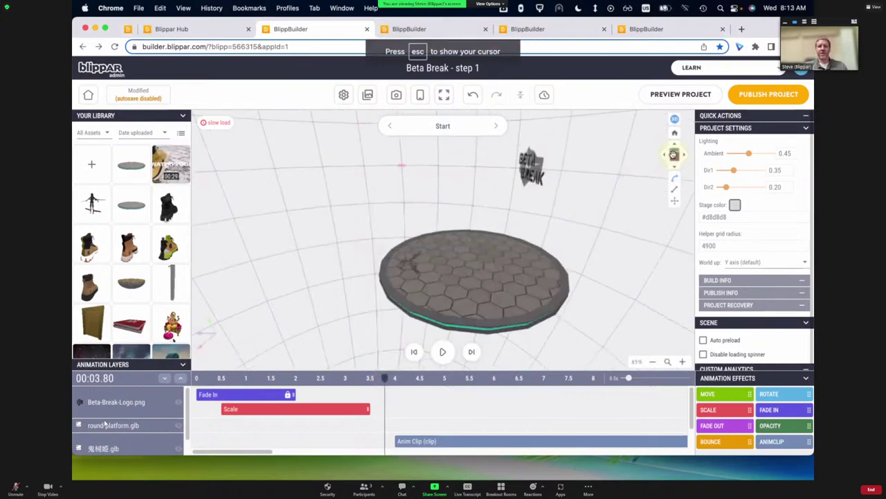
pyautogui.press('Escape')
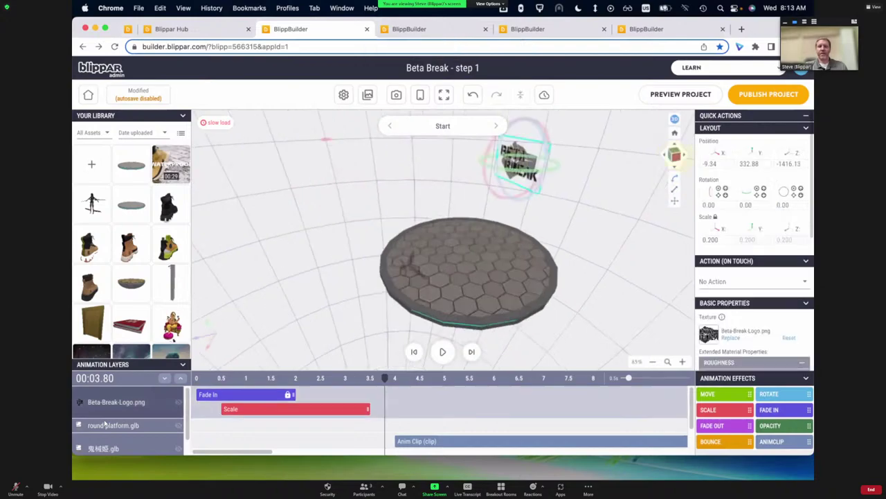
pyautogui.click(673, 154)
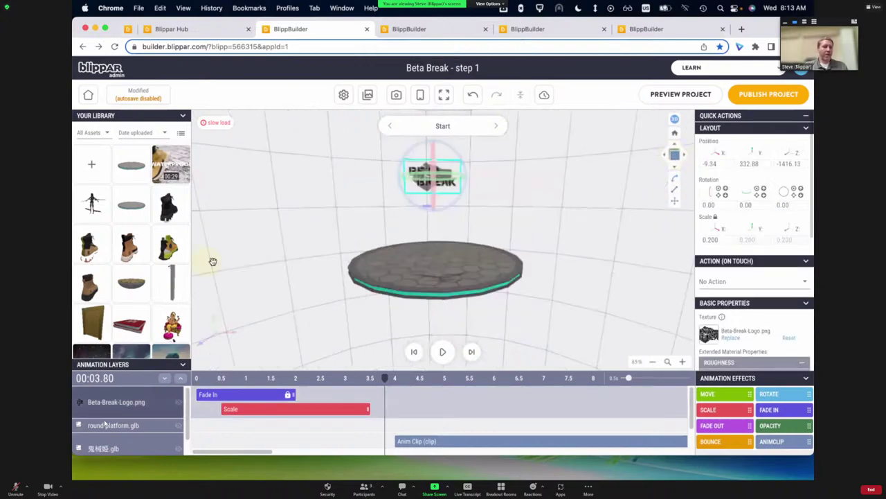
# - Find Beta-Break-Logo.png in the library and add a second copy of it to the Start scene
pyautogui.scroll(-4, 145, 276)
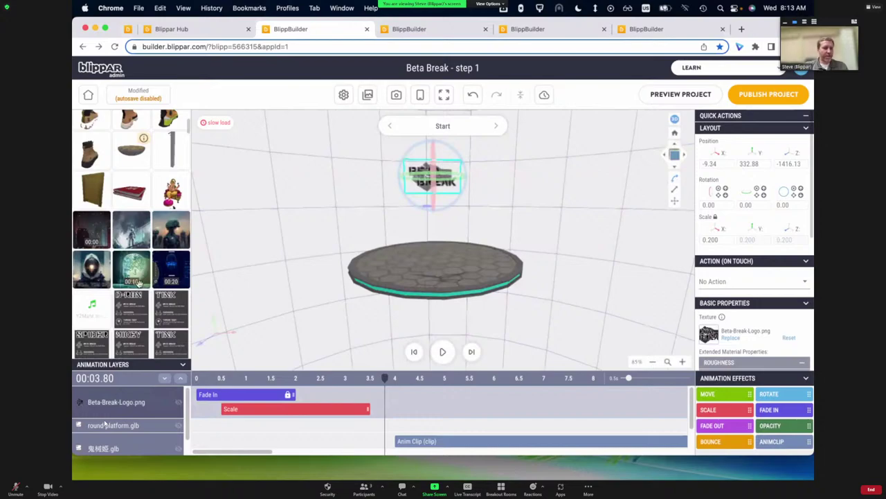
pyautogui.scroll(-6, 144, 273)
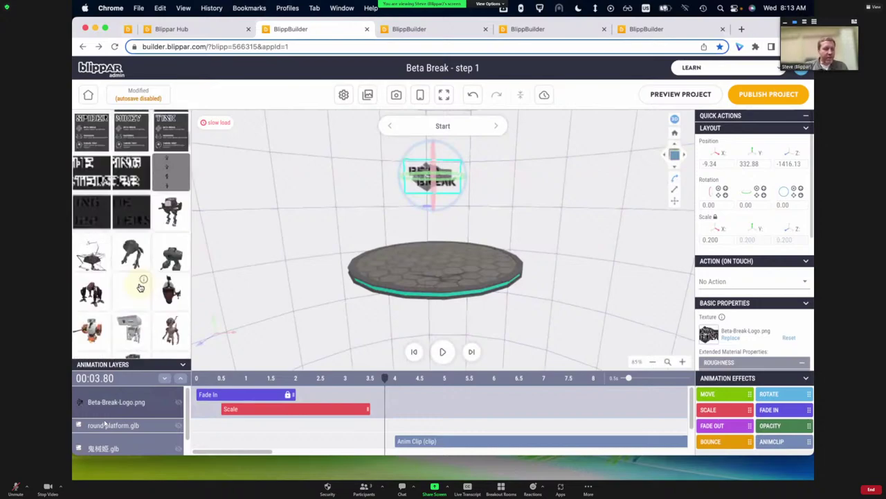
pyautogui.scroll(-6, 140, 287)
pyautogui.scroll(1, 138, 284)
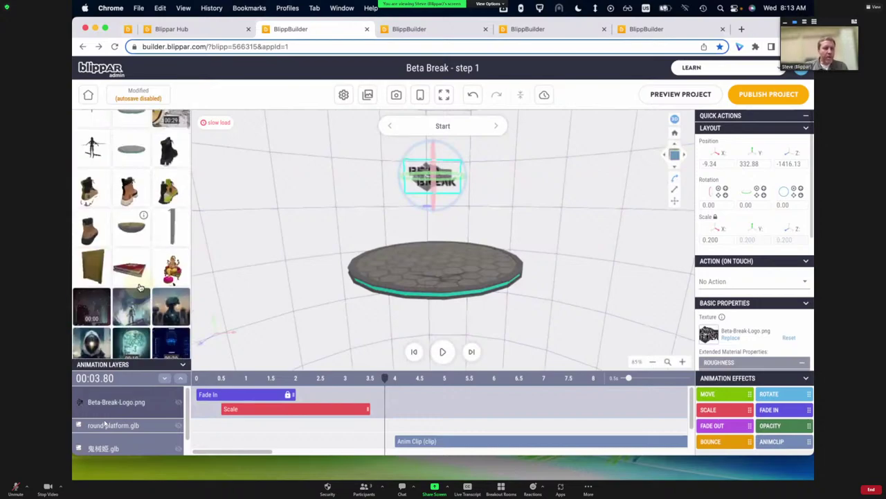
pyautogui.scroll(5, 139, 287)
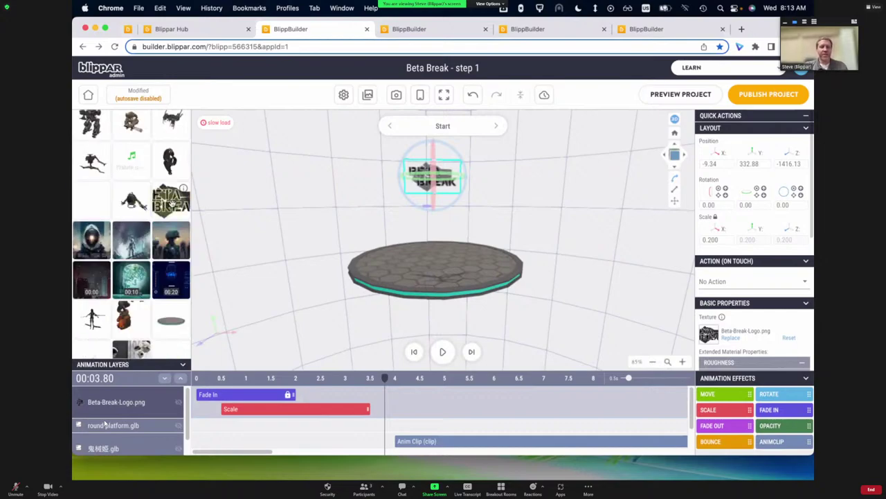
pyautogui.moveTo(338, 195); pyautogui.dragTo(202, 209)
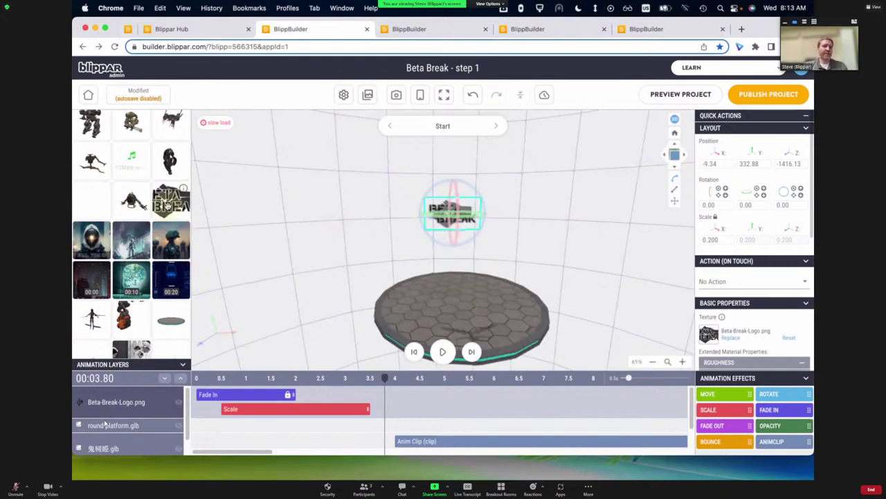
pyautogui.moveTo(161, 205); pyautogui.dragTo(322, 218)
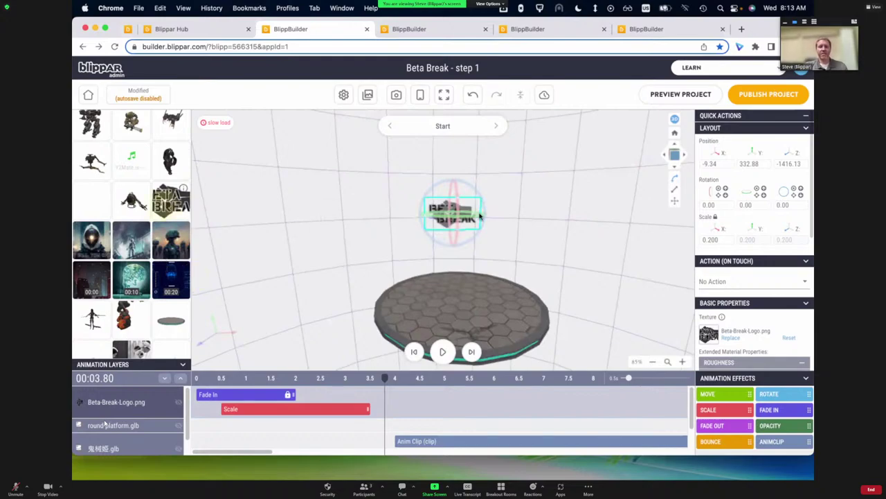
pyautogui.press('Delete')
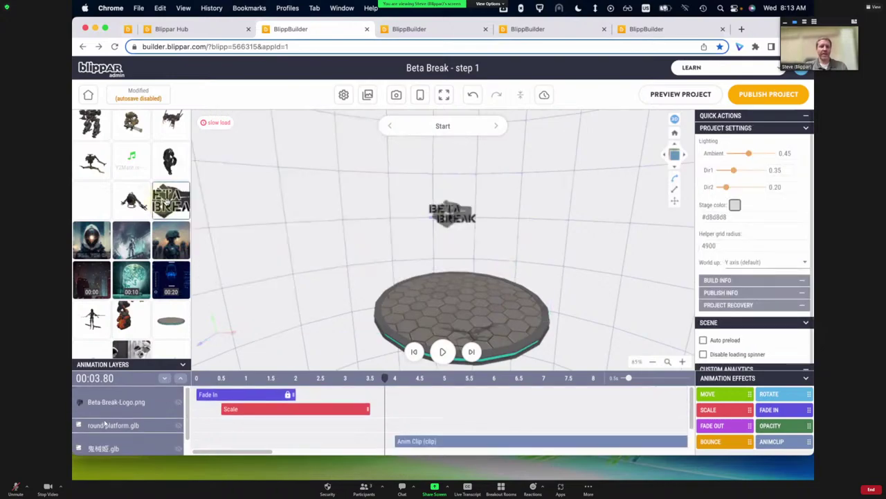
pyautogui.press('super+z')
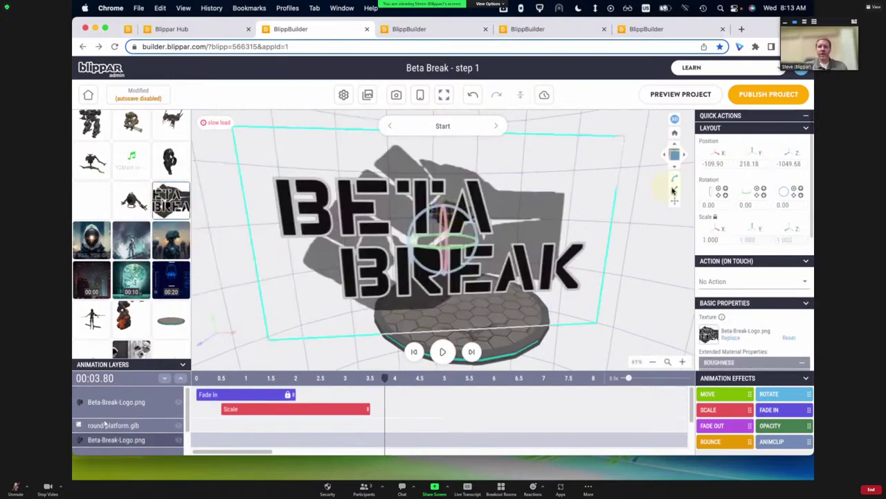
# - Scale the new logo to about 0.311 and move it beside the existing logo, to about X -446.60, Y 317.95, Z -1534.34
pyautogui.click(551, 196)
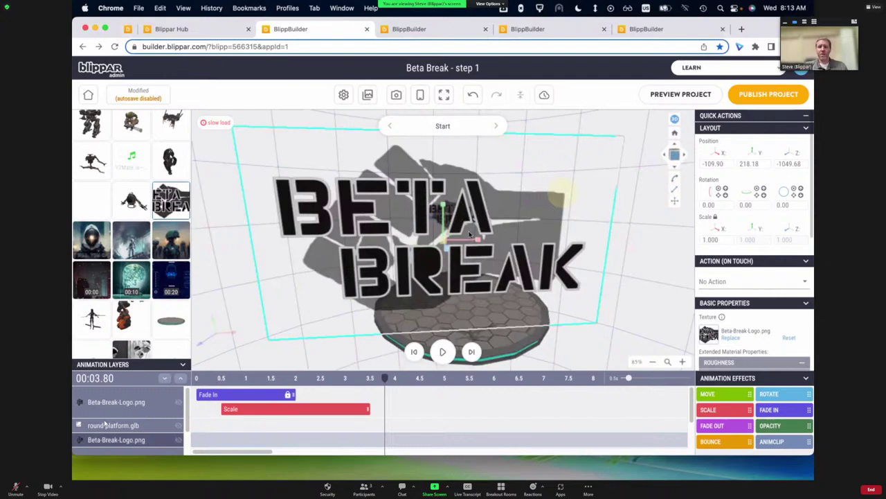
pyautogui.moveTo(452, 240); pyautogui.dragTo(636, 189)
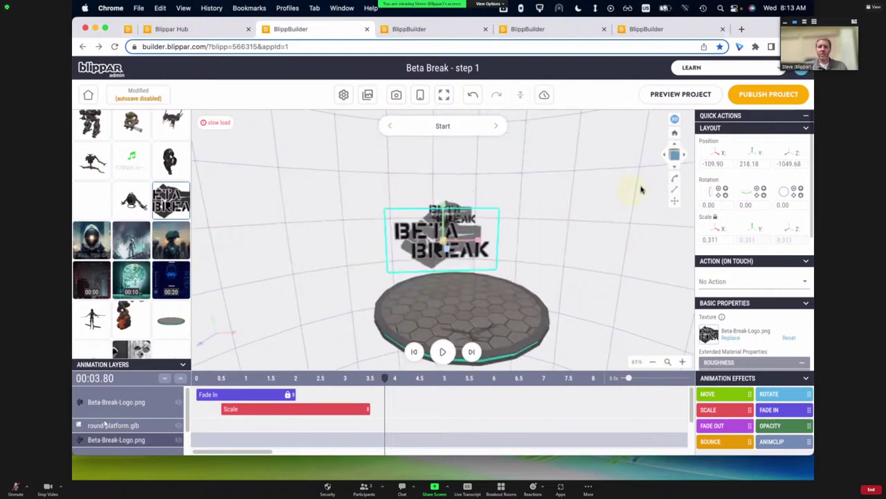
pyautogui.moveTo(423, 252); pyautogui.dragTo(359, 238)
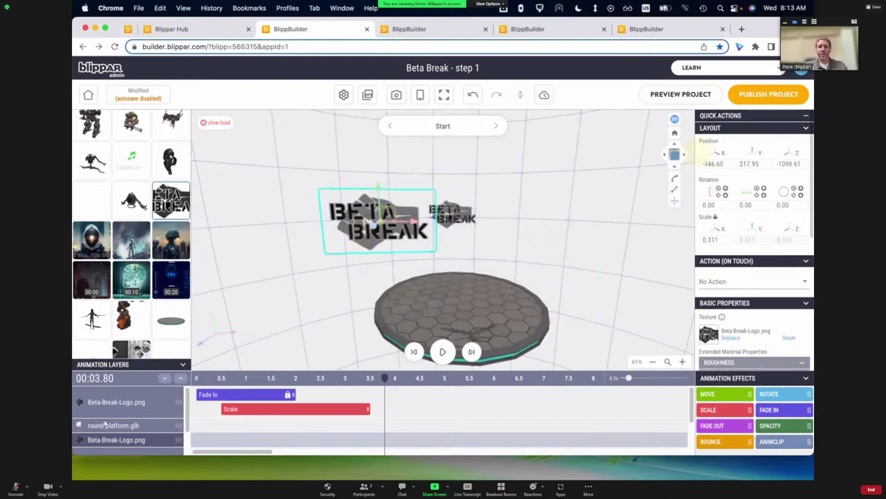
pyautogui.moveTo(674, 154); pyautogui.dragTo(651, 166)
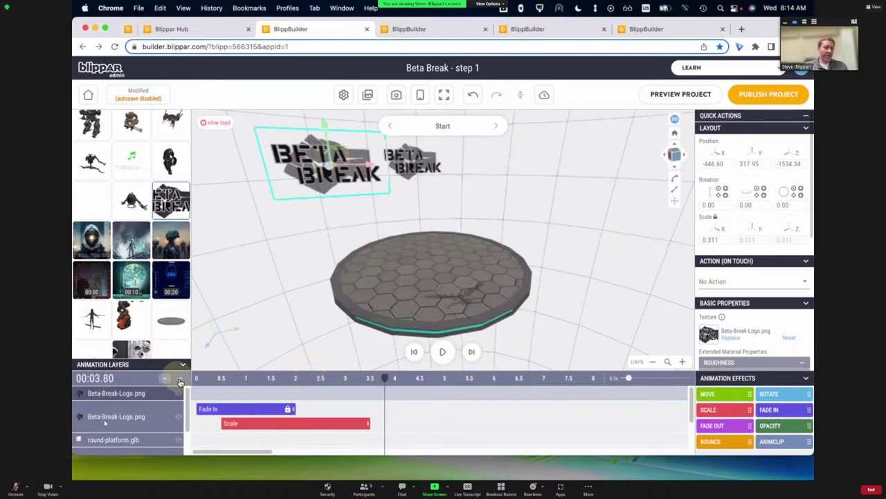
# - Enlarge the animation layers area and scrub the timeline to 2.10 seconds to review the original logo's Fade In
pyautogui.click(180, 381)
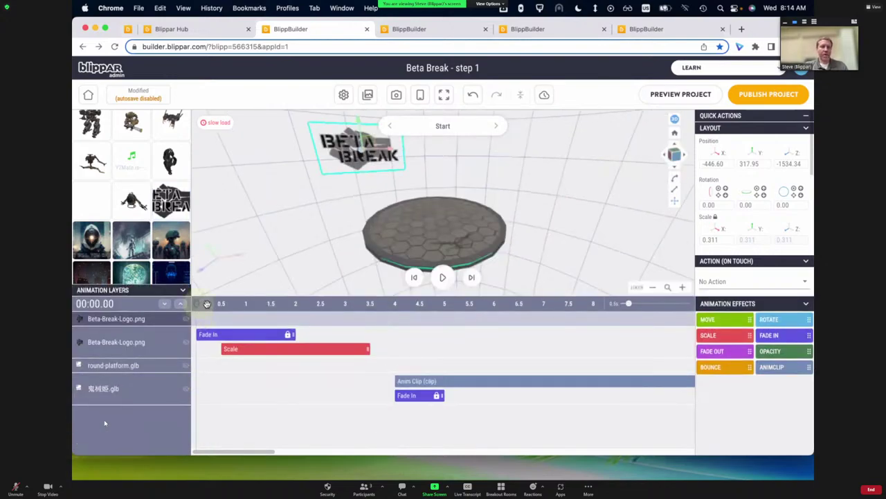
pyautogui.click(384, 304)
pyautogui.click(294, 302)
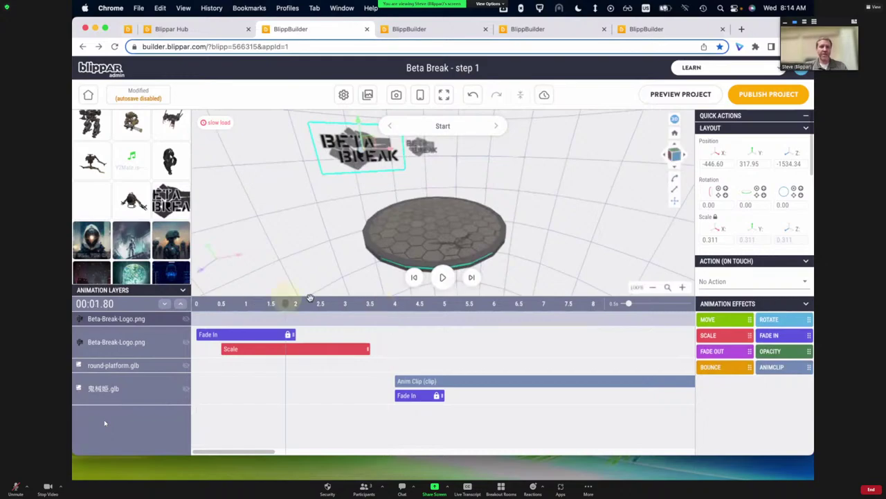
pyautogui.click(302, 292)
# - Select the smaller original logo and scrub between 0.30 and 2.20 seconds to examine its Scale animation
pyautogui.click(430, 149)
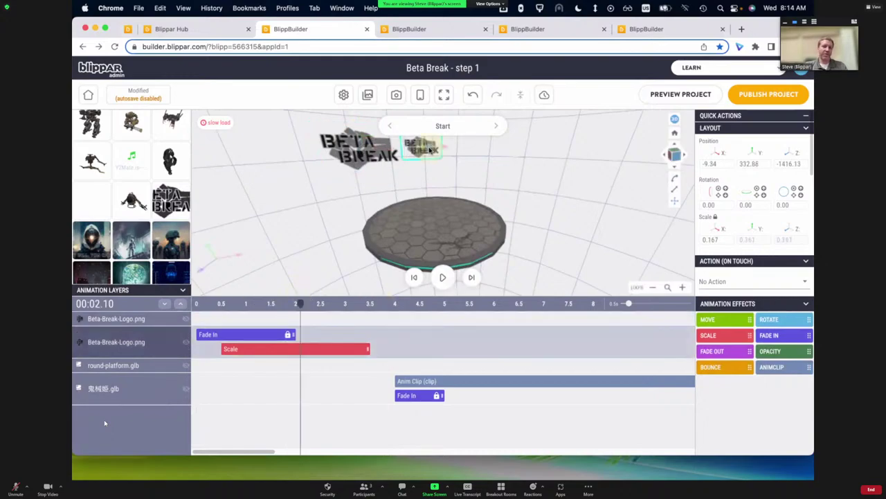
pyautogui.click(299, 303)
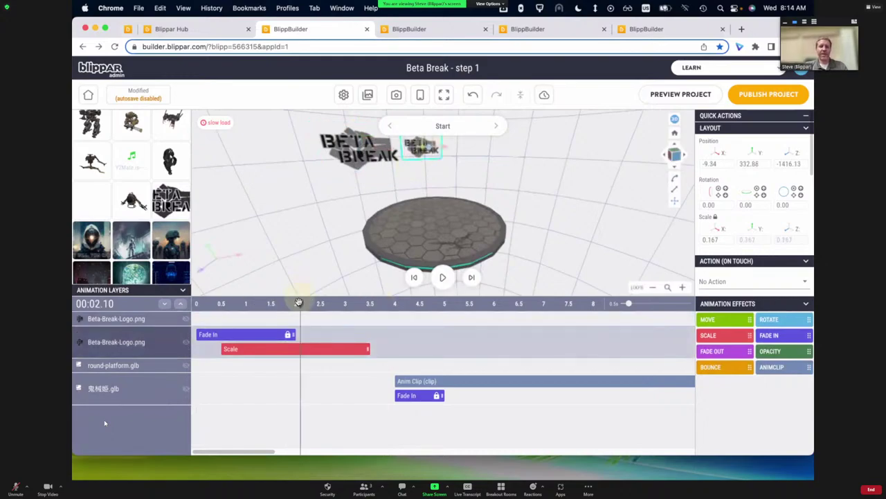
pyautogui.click(220, 303)
pyautogui.click(305, 304)
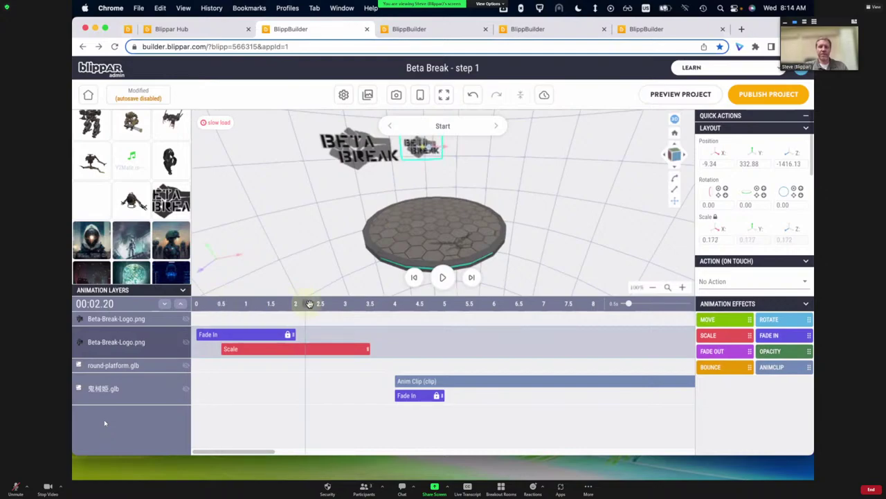
pyautogui.click(211, 303)
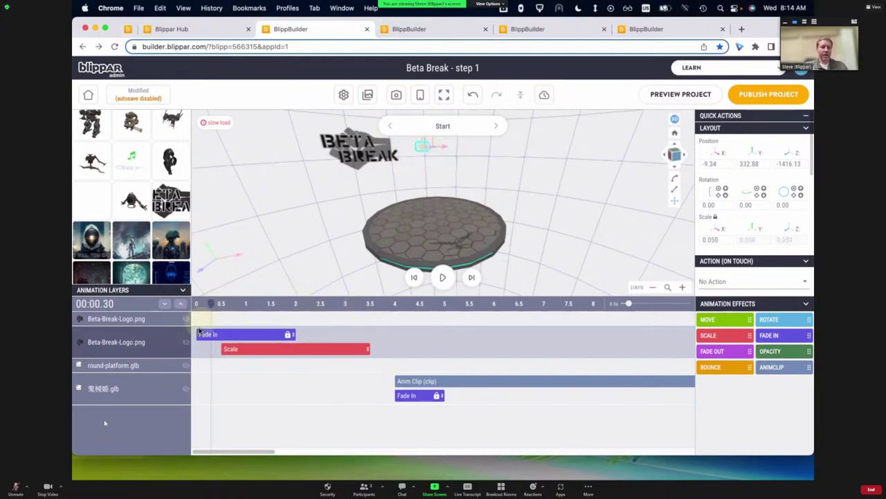
# - Select the larger Beta-Break-Logo.png, return the timeline to 0 seconds and add a Fade In effect to it
pyautogui.click(222, 336)
pyautogui.click(357, 144)
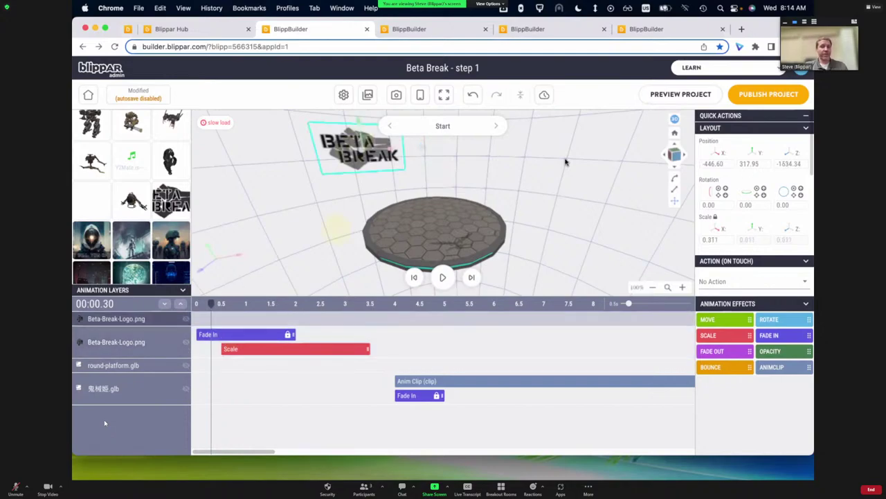
pyautogui.moveTo(590, 185); pyautogui.dragTo(350, 258)
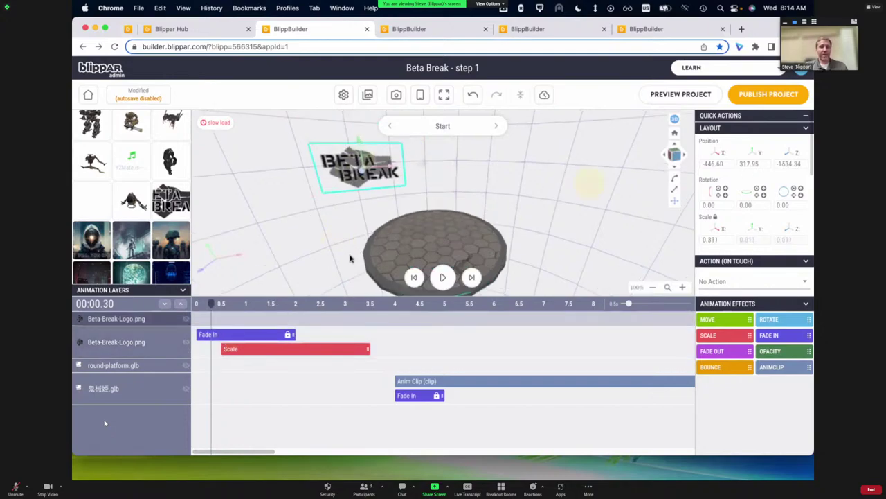
pyautogui.click(201, 303)
pyautogui.click(201, 303)
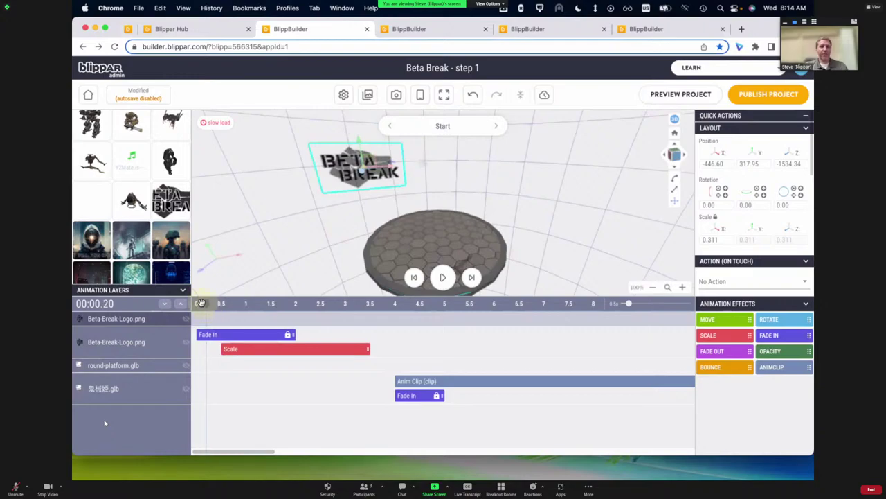
pyautogui.click(197, 303)
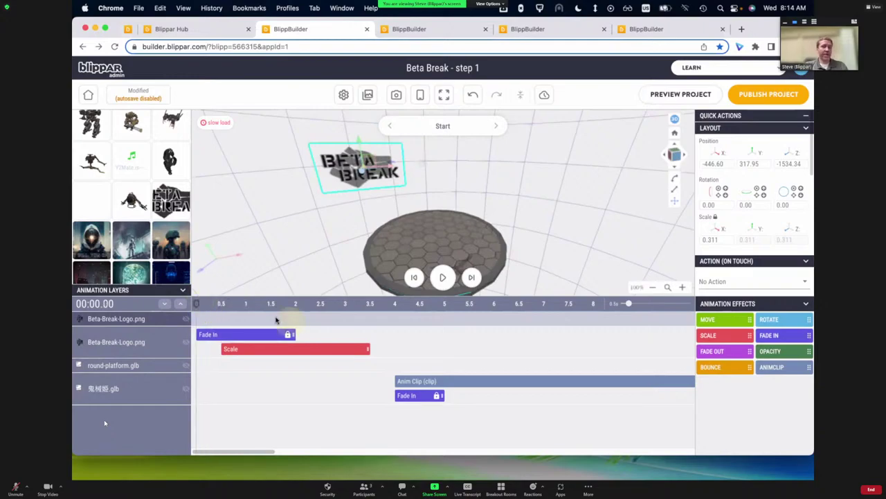
pyautogui.click(778, 336)
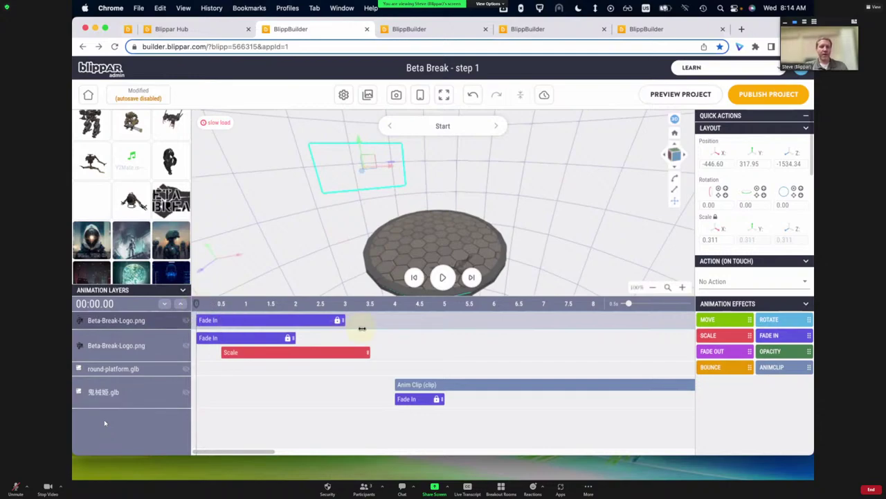
# - Try Fade In durations of about 1.1 and 5.8 seconds on the larger logo, scrubbing the timeline to compare them
pyautogui.moveTo(342, 321); pyautogui.dragTo(253, 310)
pyautogui.moveTo(200, 303)
pyautogui.mouseDown()
pyautogui.moveTo(239, 303)
pyautogui.moveTo(211, 304)
pyautogui.mouseUp()
pyautogui.click(250, 320)
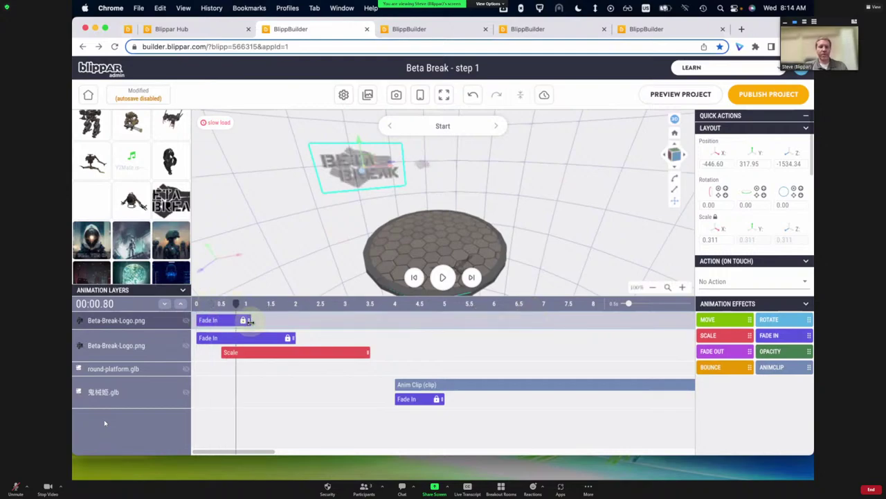
pyautogui.moveTo(488, 307); pyautogui.dragTo(486, 307)
pyautogui.click(270, 303)
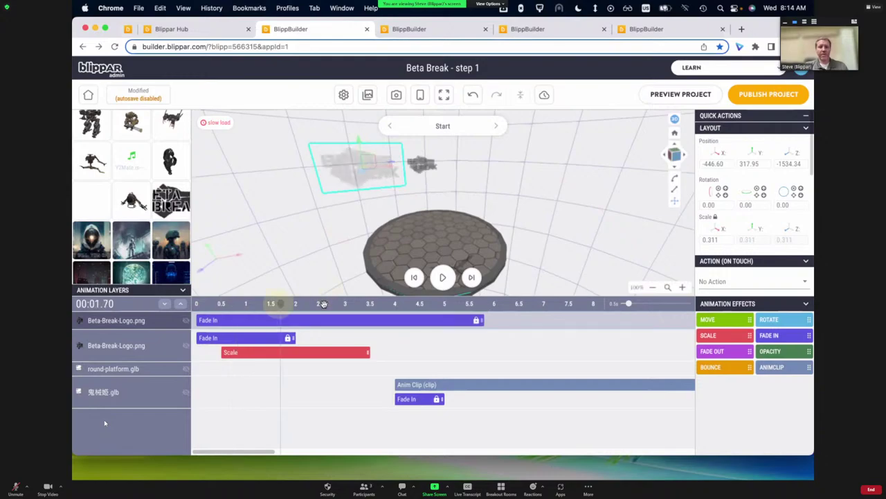
pyautogui.click(444, 304)
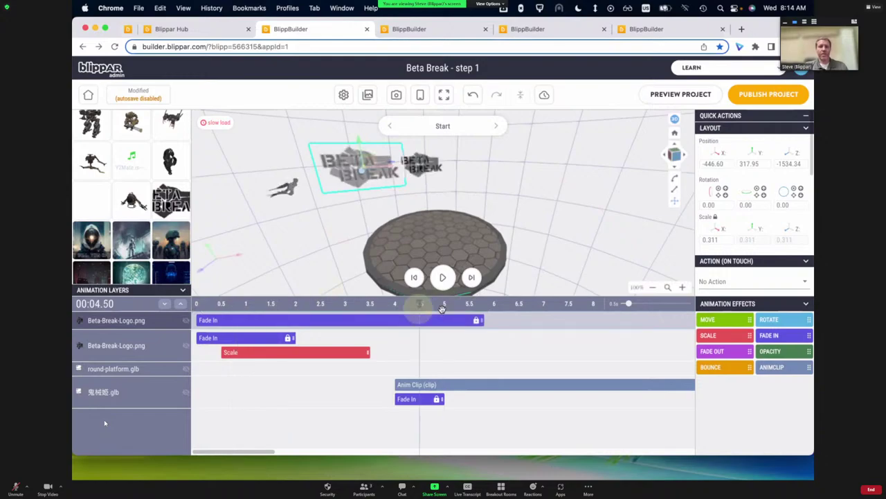
# - Set the larger logo's Fade In to run from 0 to 2 seconds and scrub to 1.80 seconds to check it
pyautogui.click(171, 312)
pyautogui.click(512, 317)
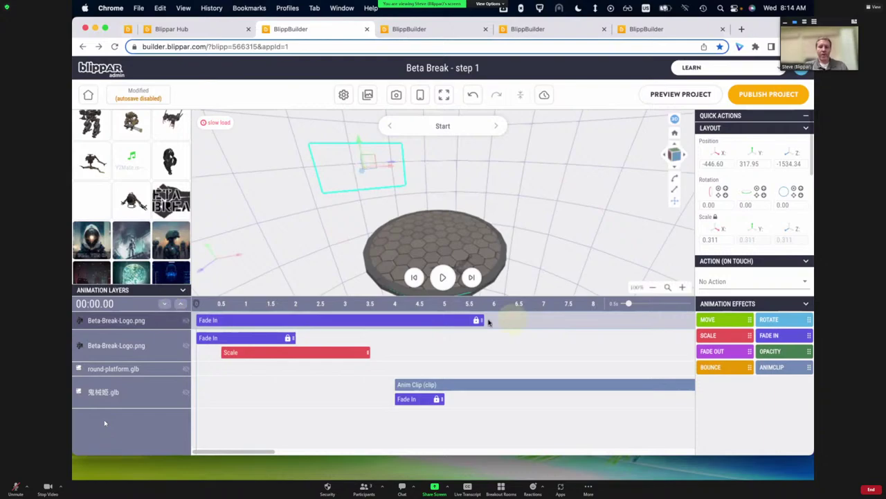
pyautogui.moveTo(481, 320); pyautogui.dragTo(415, 320)
pyautogui.moveTo(301, 321); pyautogui.dragTo(294, 322)
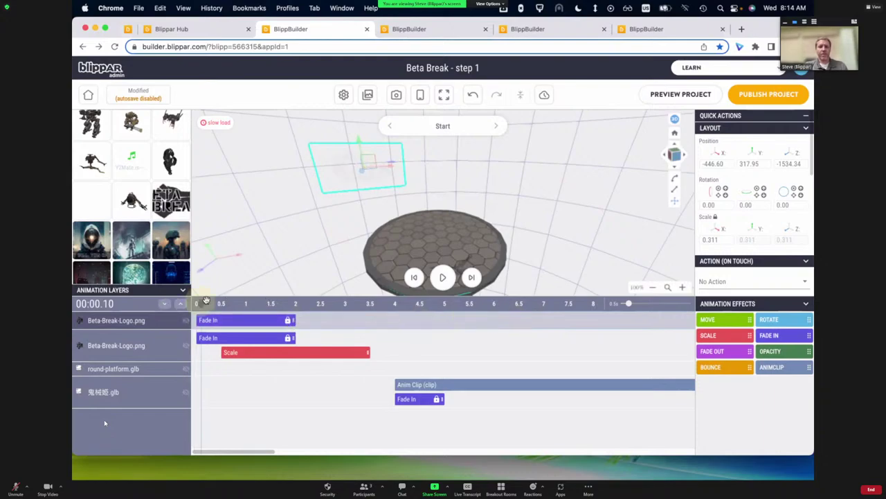
pyautogui.click(277, 303)
pyautogui.click(285, 302)
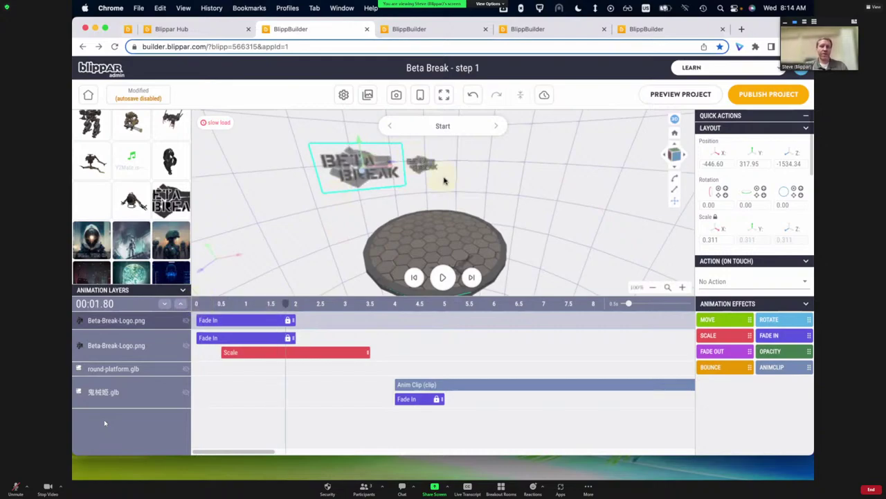
# - Add a Scale effect to the larger logo starting at 0.50 seconds
pyautogui.click(213, 302)
pyautogui.click(207, 303)
pyautogui.click(221, 304)
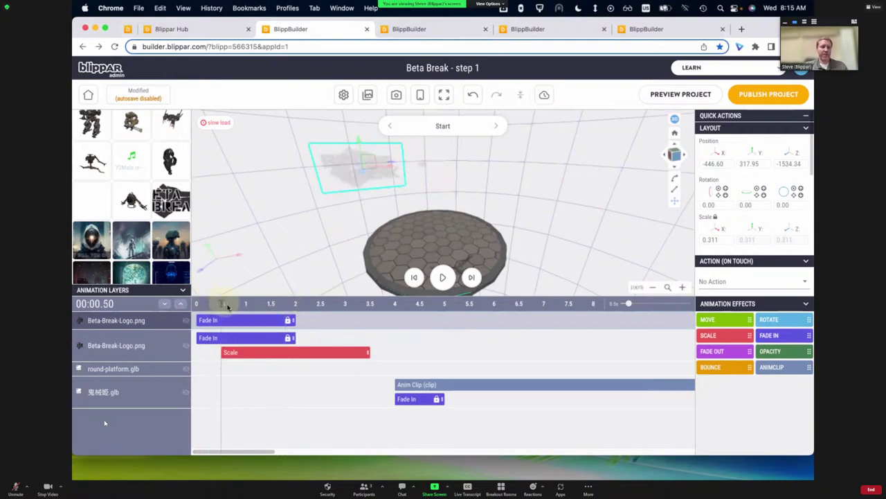
pyautogui.click(237, 350)
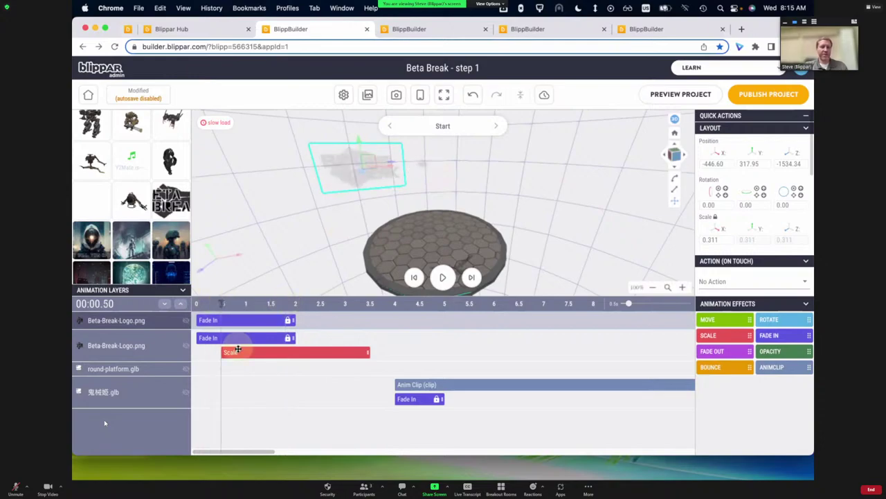
pyautogui.click(732, 335)
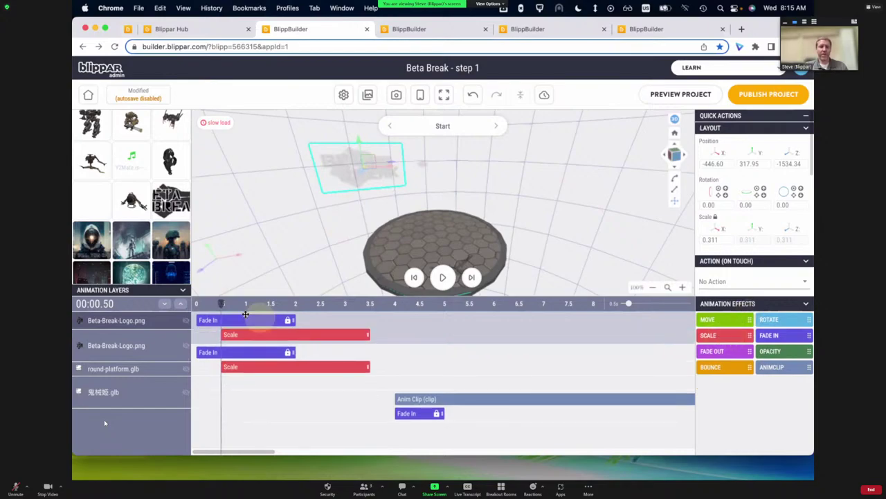
# - Scale the larger logo down to about 0.251 at 3.50 seconds, the end of its Scale effect
pyautogui.click(223, 305)
pyautogui.click(338, 305)
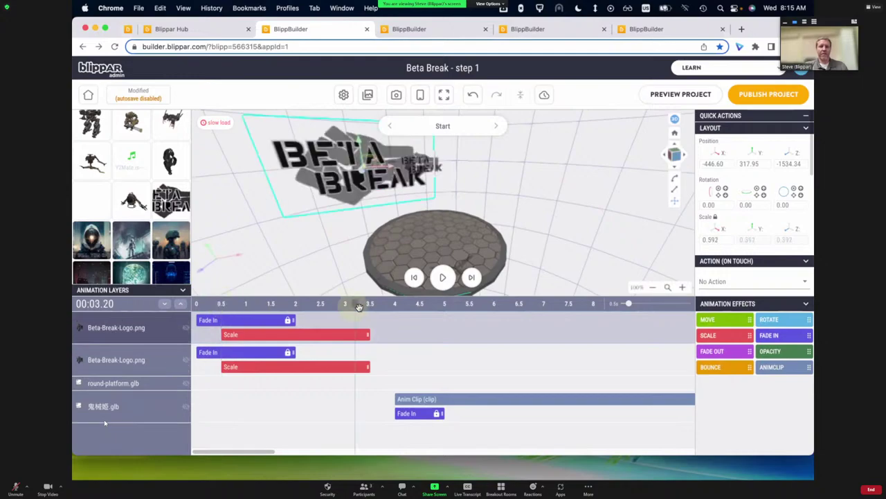
pyautogui.click(325, 304)
pyautogui.click(366, 305)
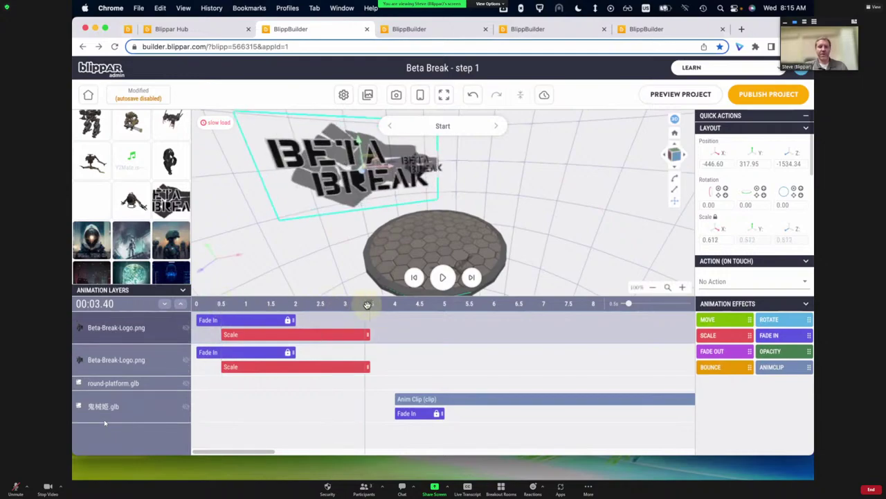
pyautogui.click(370, 305)
pyautogui.click(256, 338)
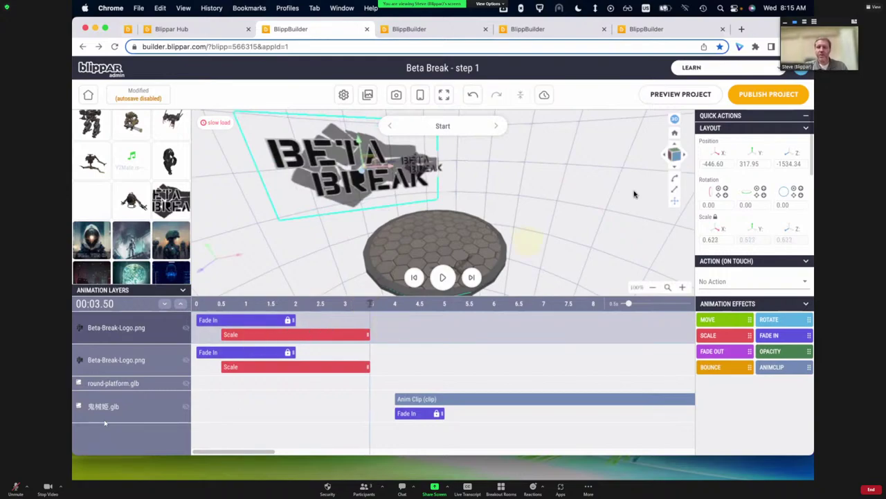
pyautogui.click(673, 192)
pyautogui.click(356, 176)
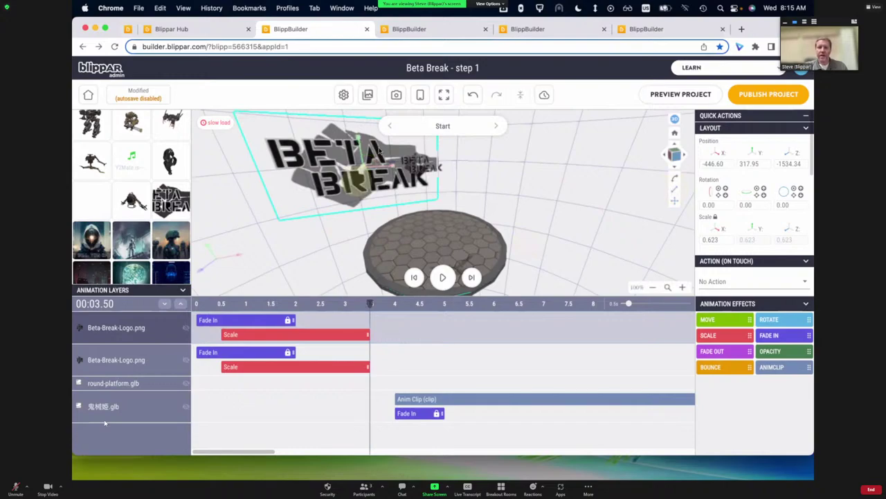
pyautogui.click(358, 139)
pyautogui.moveTo(352, 113); pyautogui.dragTo(351, 167)
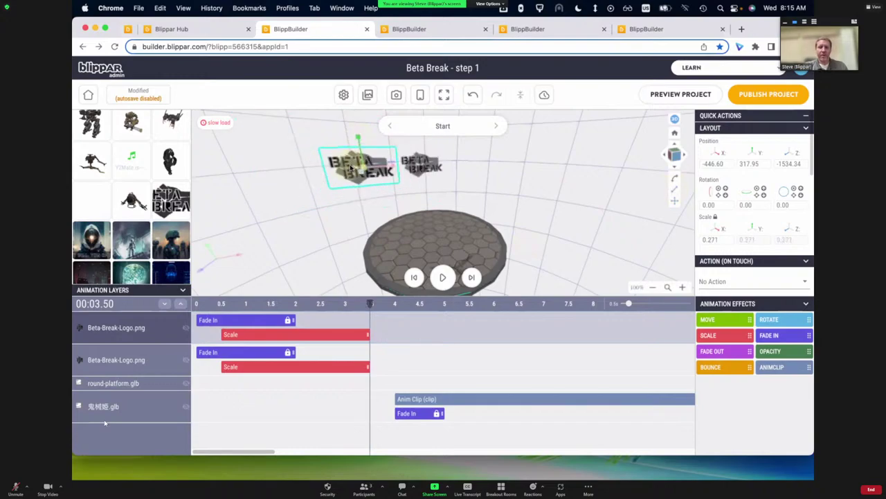
# - Scale the larger logo down to about 0.100 at 0.50 seconds, the start of its Scale effect
pyautogui.moveTo(370, 303); pyautogui.dragTo(267, 303)
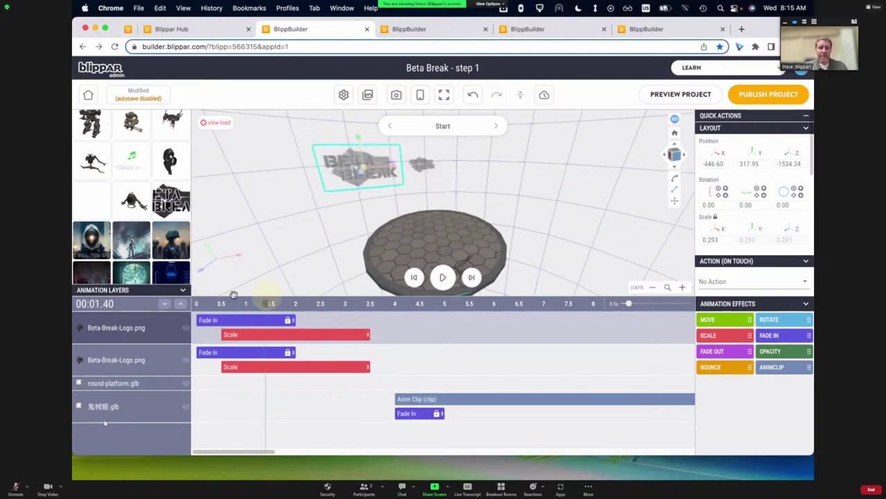
pyautogui.click(220, 297)
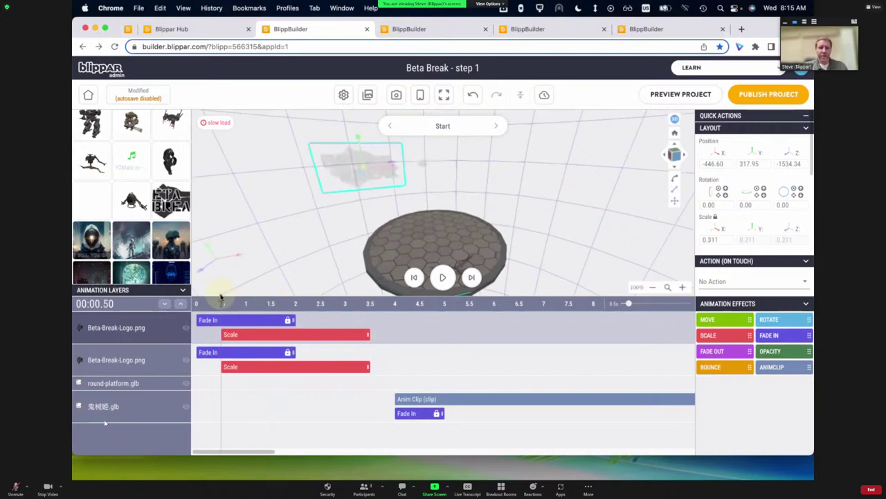
pyautogui.click(358, 149)
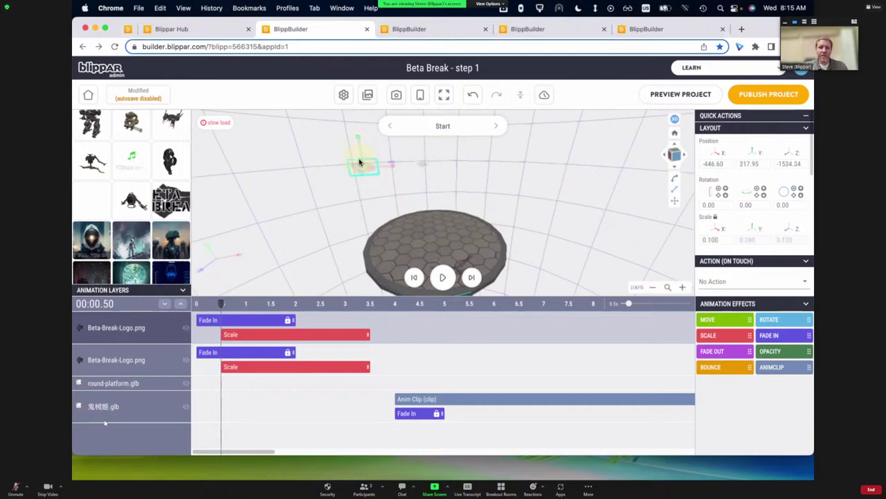
# - Scrub the timeline from 0.50 to past 4 seconds to review how the larger logo grows
pyautogui.click(216, 304)
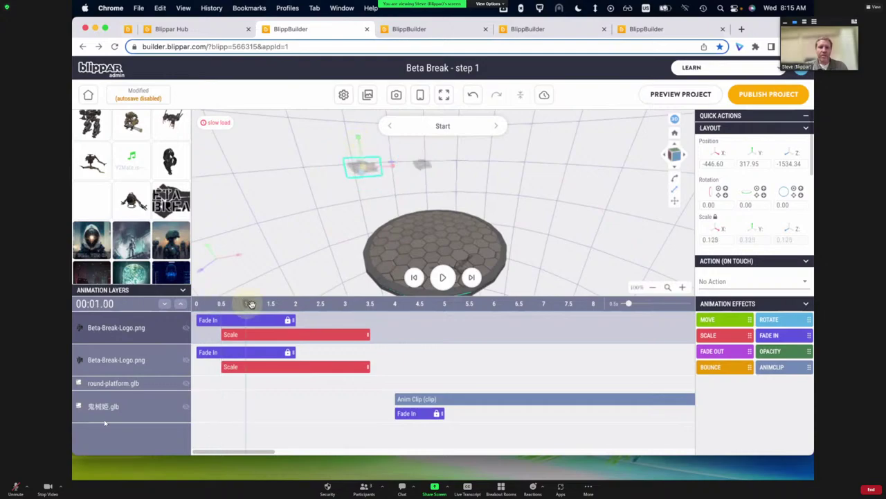
pyautogui.click(321, 304)
pyautogui.click(404, 303)
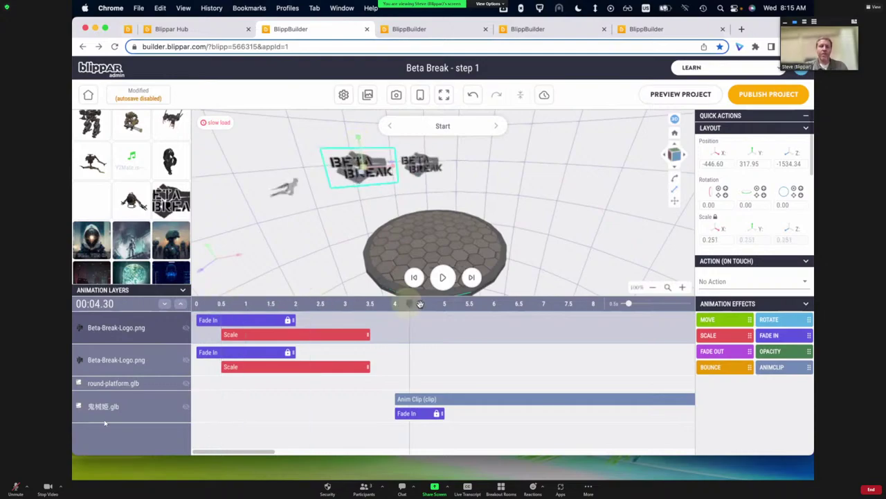
pyautogui.click(424, 304)
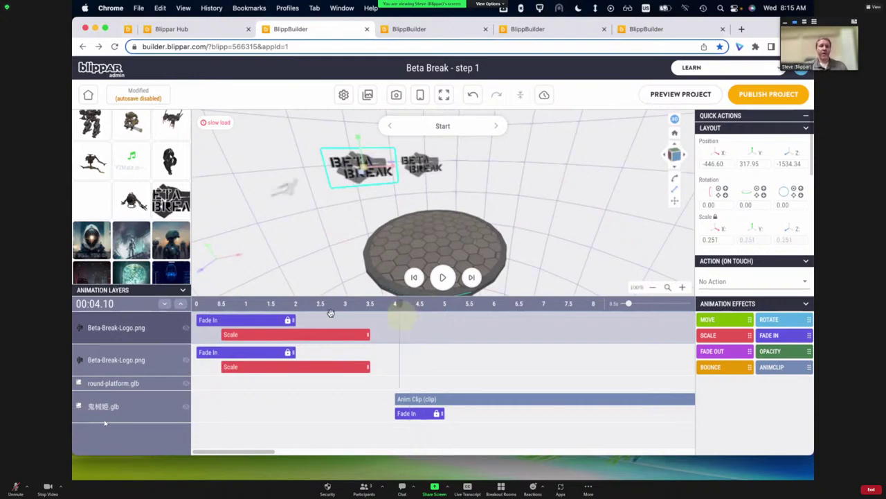
# - Add Scale keyframes to the larger logo of about 0.391 at 1.20 seconds, 0.125 at 1.80 seconds and 0.795 at 2.70 seconds
pyautogui.click(296, 303)
pyautogui.click(256, 304)
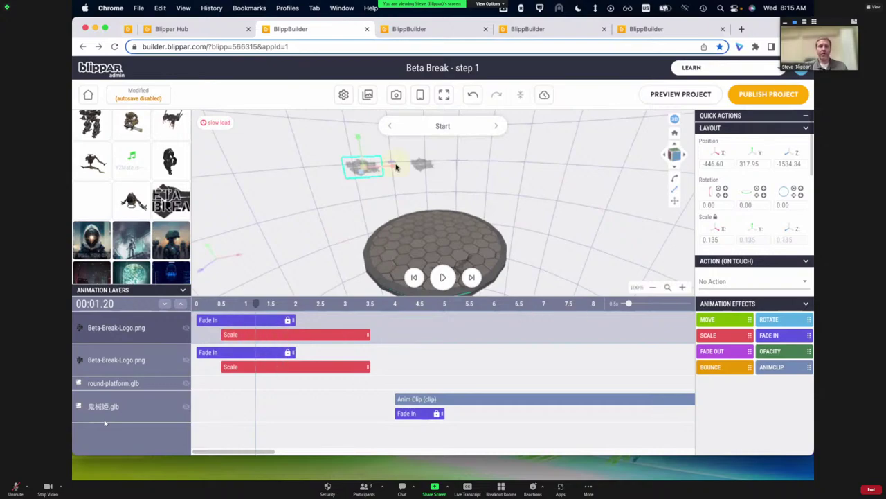
pyautogui.click(256, 303)
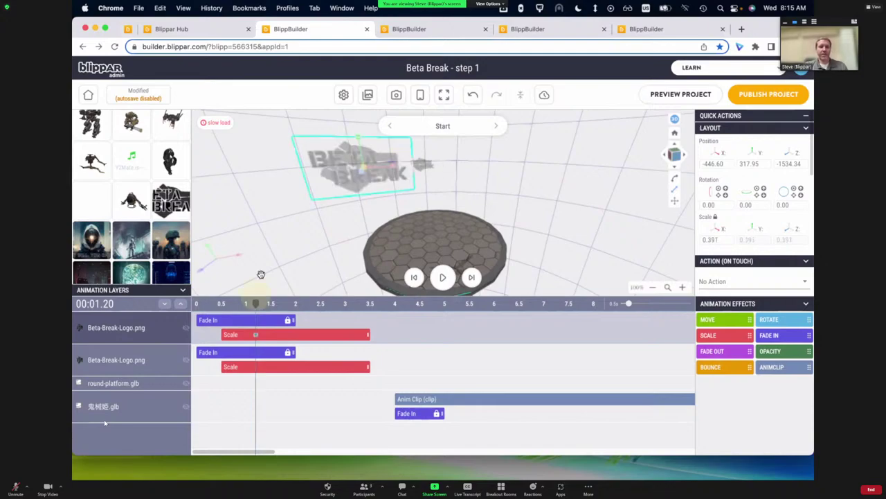
pyautogui.click(286, 303)
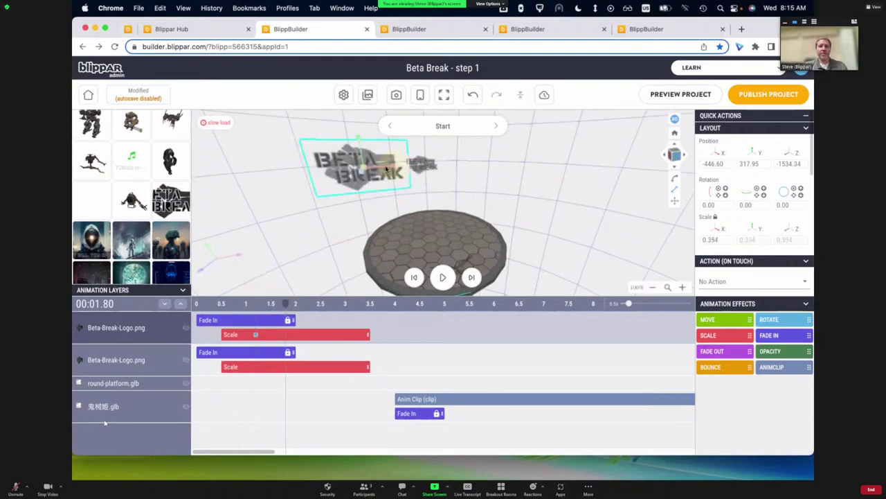
pyautogui.scroll(-3, 372, 168)
pyautogui.click(285, 304)
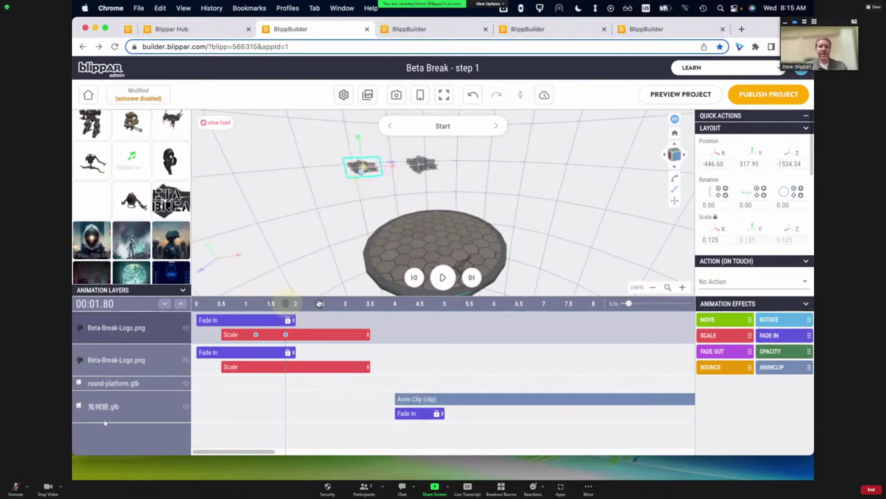
pyautogui.click(330, 304)
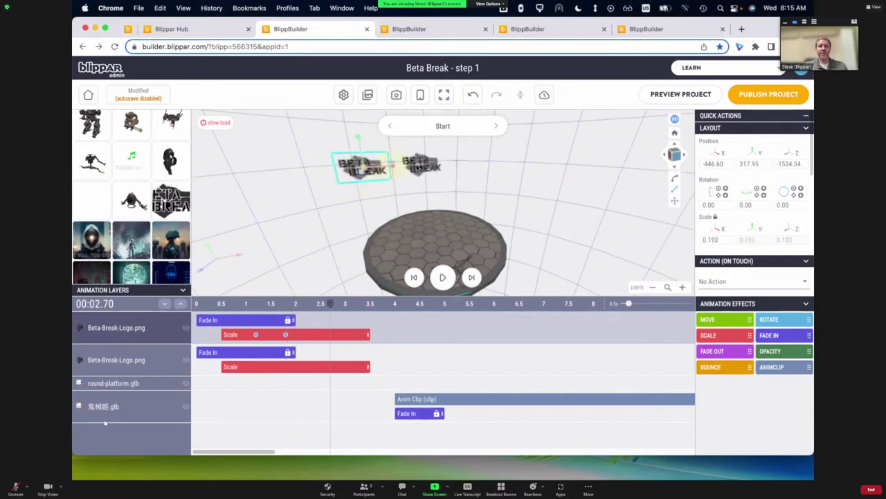
pyautogui.scroll(5, 467, 168)
# - Play the scene from the beginning to review the larger logo's keyframed scaling, pause it and return to 3.80 seconds
pyautogui.click(414, 277)
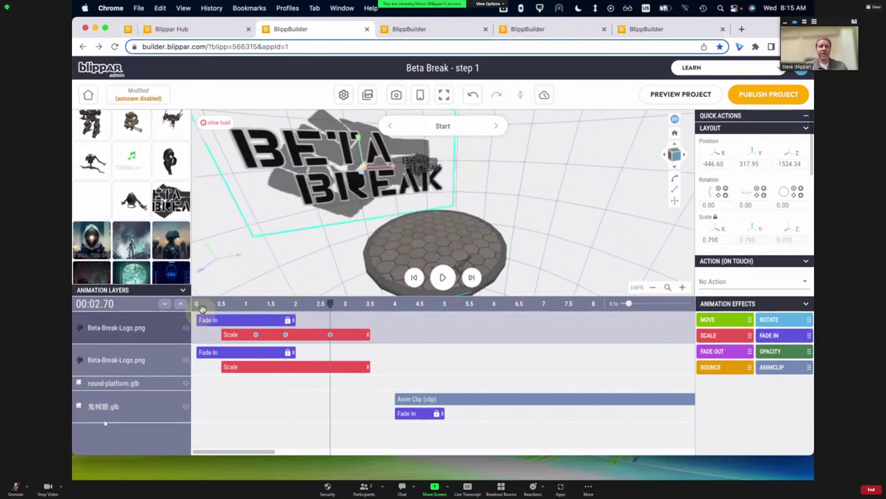
pyautogui.click(441, 277)
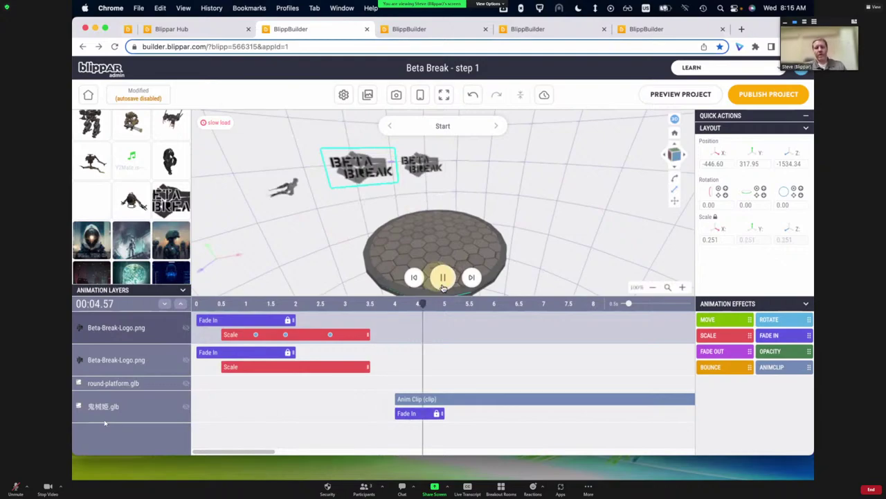
pyautogui.press('space')
pyautogui.click(385, 307)
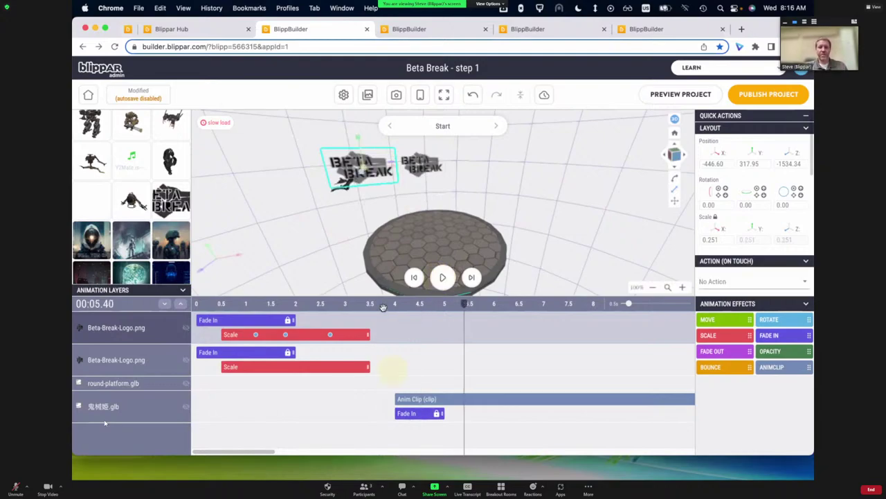
# - Delete the larger Beta Break logo that carries the extra Scale keyframes
pyautogui.click(674, 154)
pyautogui.click(675, 146)
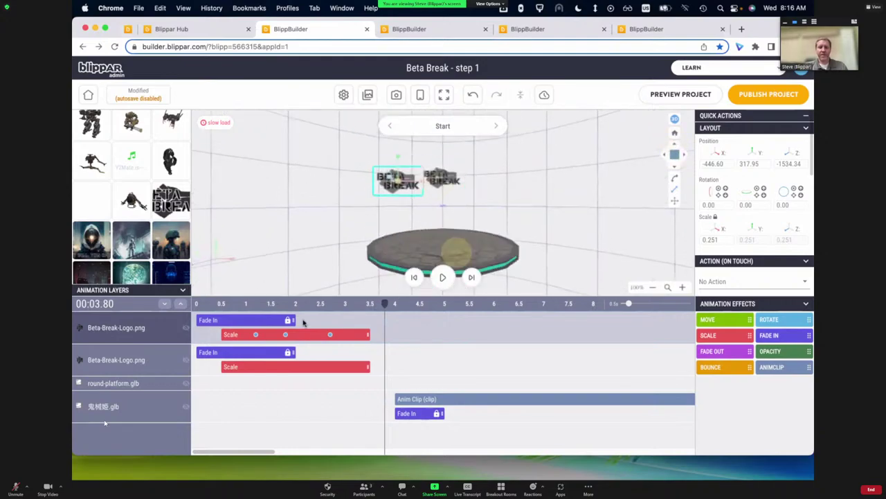
pyautogui.click(249, 304)
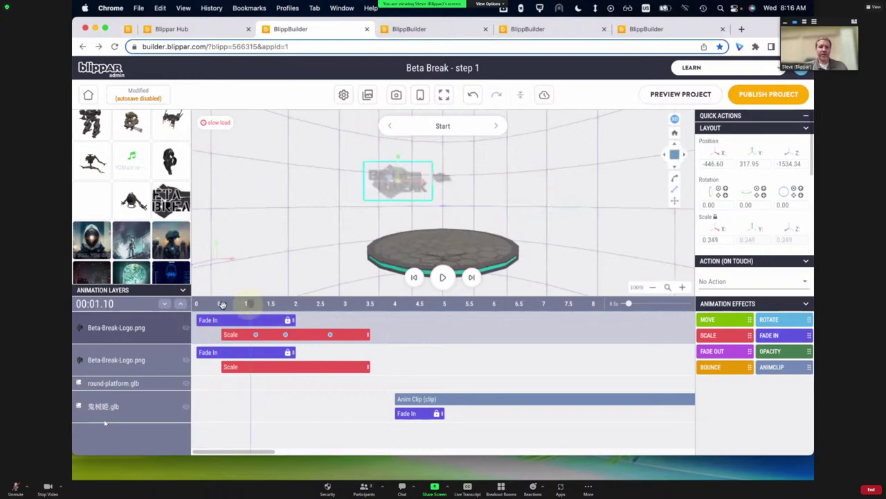
pyautogui.moveTo(317, 306); pyautogui.dragTo(387, 314)
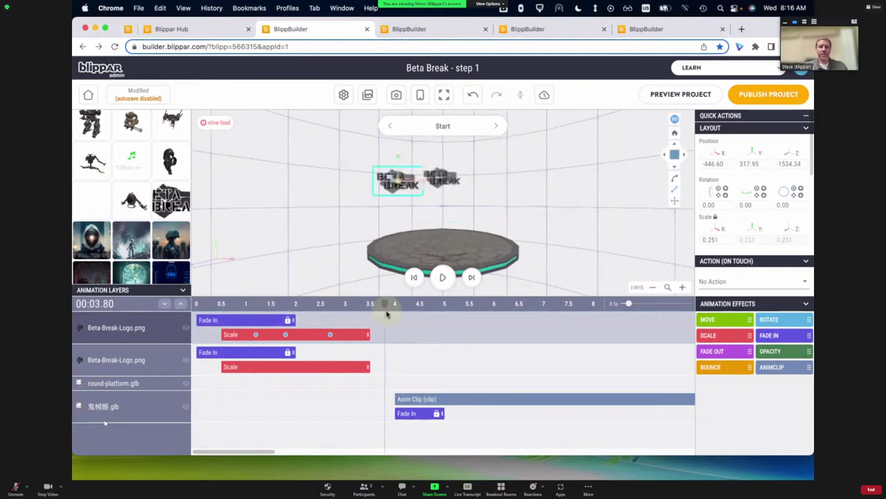
pyautogui.click(392, 184)
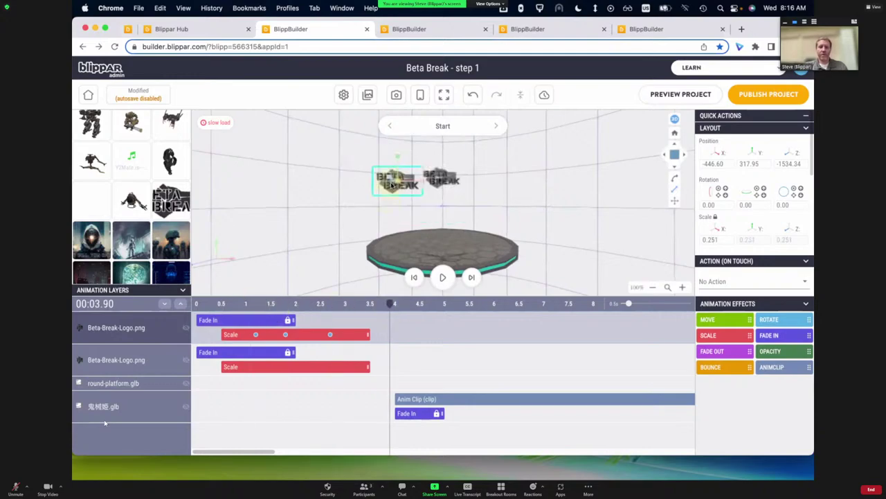
pyautogui.press('Delete')
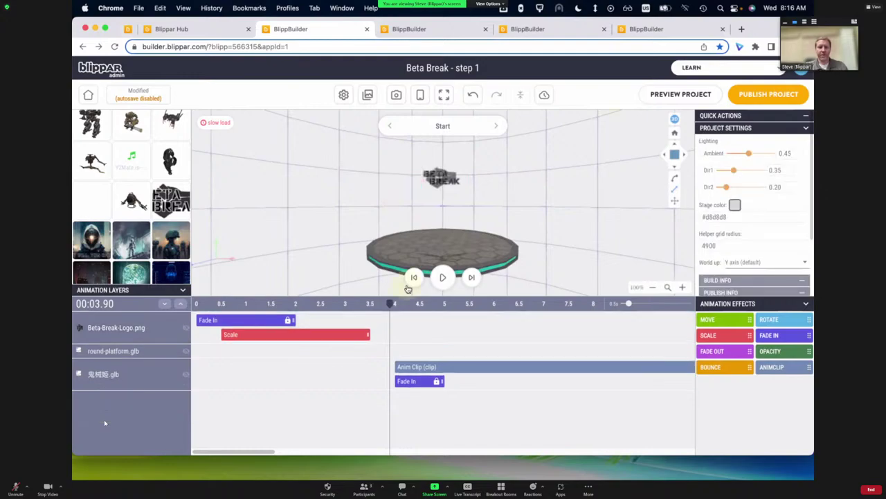
# - Scrub the timeline between the start and about 9.90 seconds to examine the cyborg's animation clip with the remaining logo
pyautogui.click(205, 302)
pyautogui.click(385, 303)
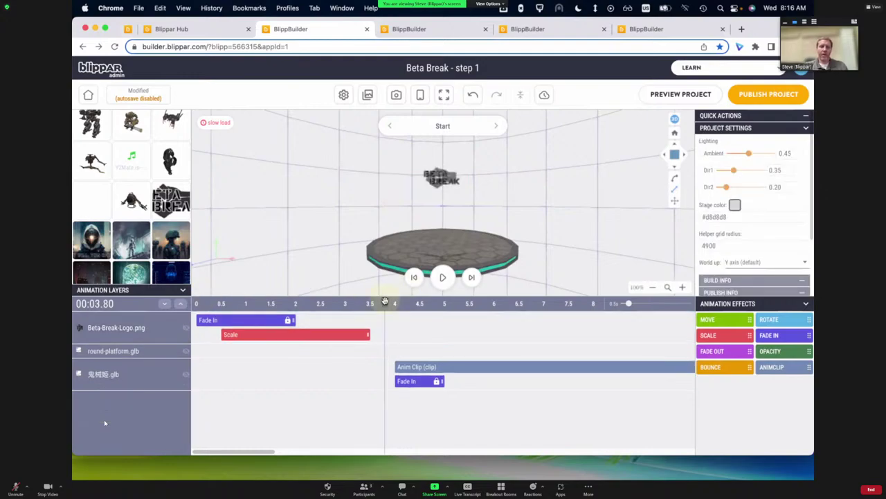
pyautogui.click(684, 338)
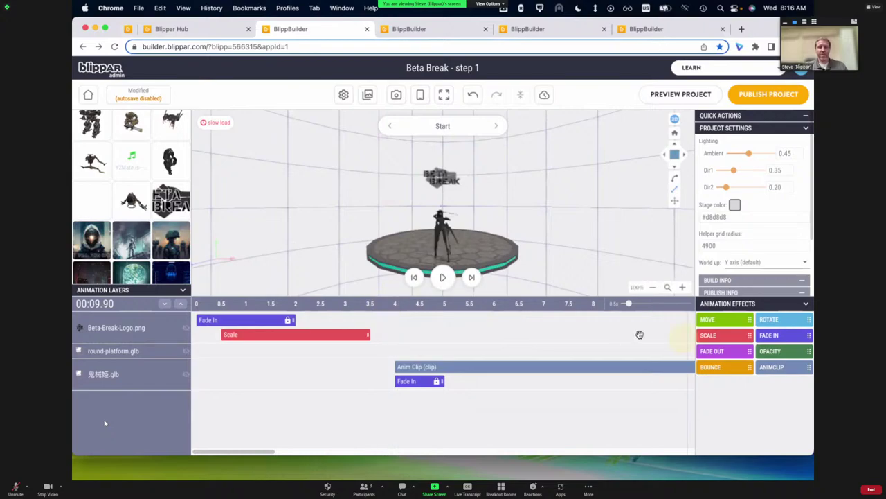
pyautogui.click(416, 331)
pyautogui.click(578, 334)
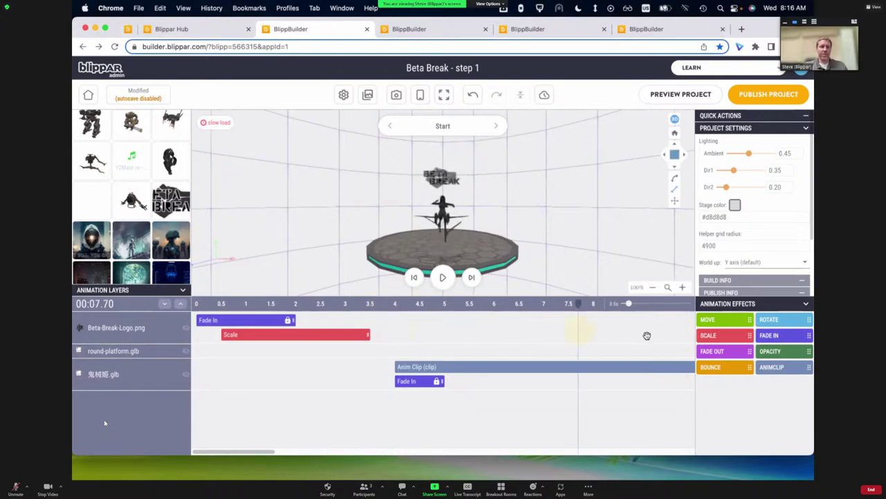
pyautogui.click(402, 329)
pyautogui.click(630, 330)
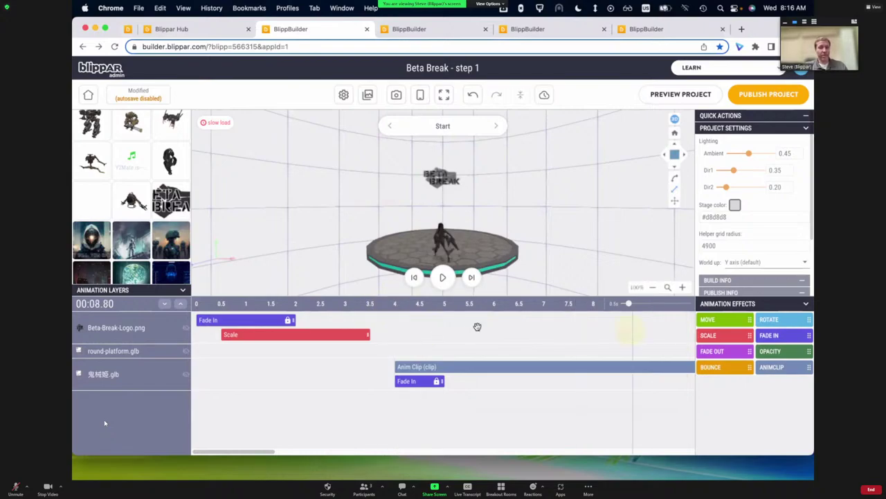
pyautogui.click(532, 327)
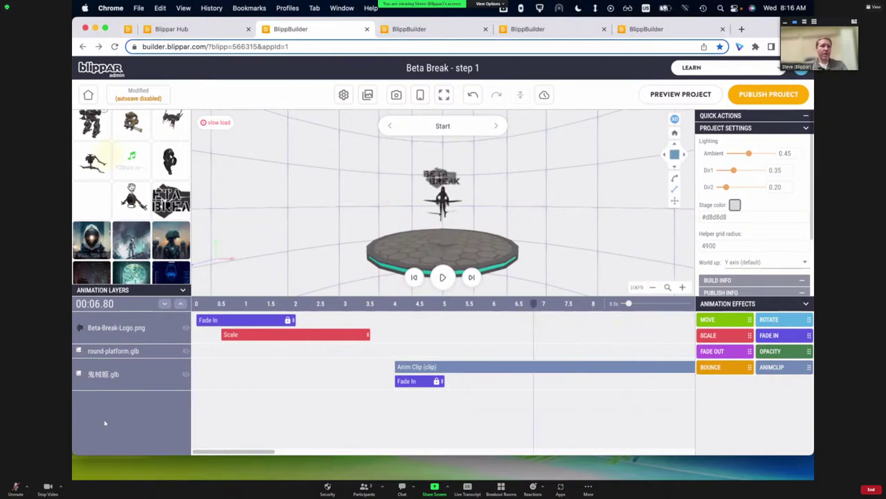
# - Search Sketchfab for "cyborg" and limit the results to models with animation
pyautogui.scroll(5, 132, 188)
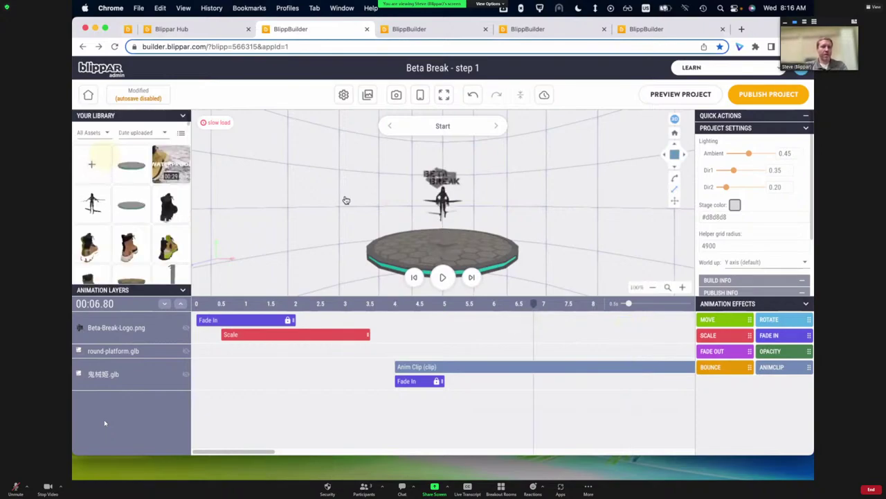
pyautogui.press('BackSpace')
pyautogui.press('BackSpace')
pyautogui.press('BackSpace')
pyautogui.press('BackSpace')
pyautogui.press('BackSpace')
pyautogui.press('BackSpace')
pyautogui.press('BackSpace')
pyautogui.press('BackSpace')
pyautogui.press('BackSpace')
pyautogui.press('BackSpace')
pyautogui.press('BackSpace')
pyautogui.press('BackSpace')
pyautogui.press('BackSpace')
pyautogui.press('BackSpace')
pyautogui.write('cybo')
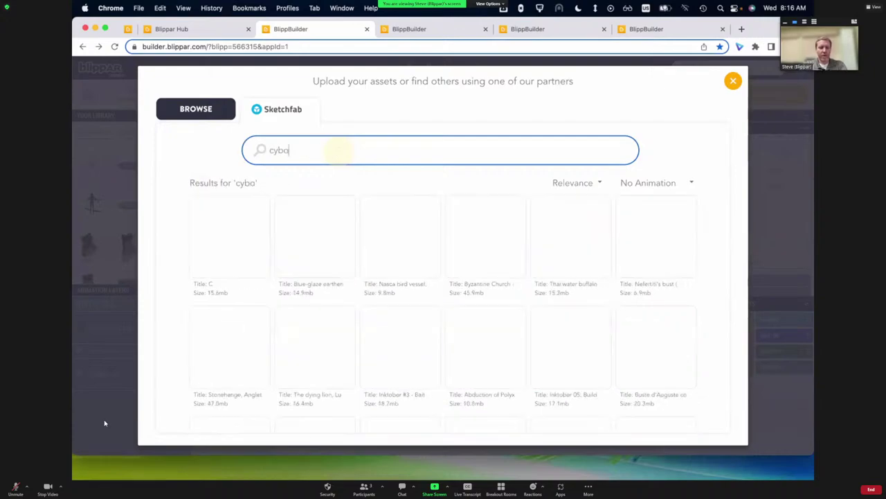
pyautogui.write('rg')
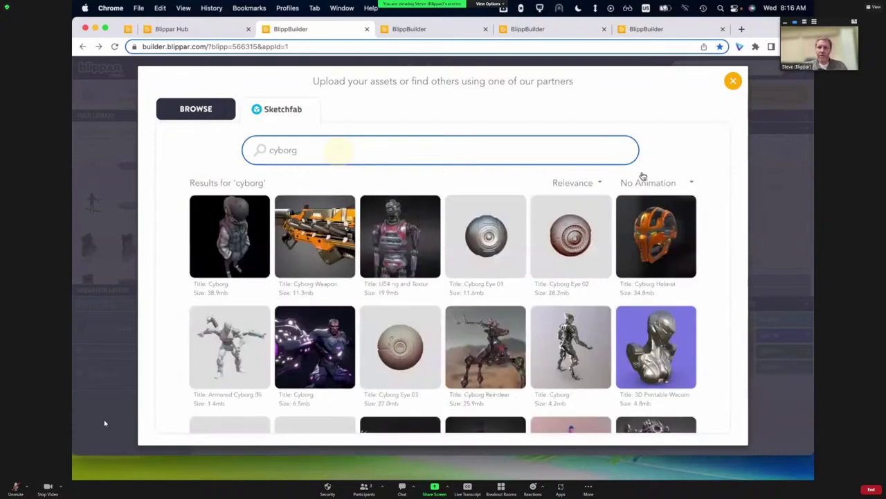
pyautogui.click(654, 181)
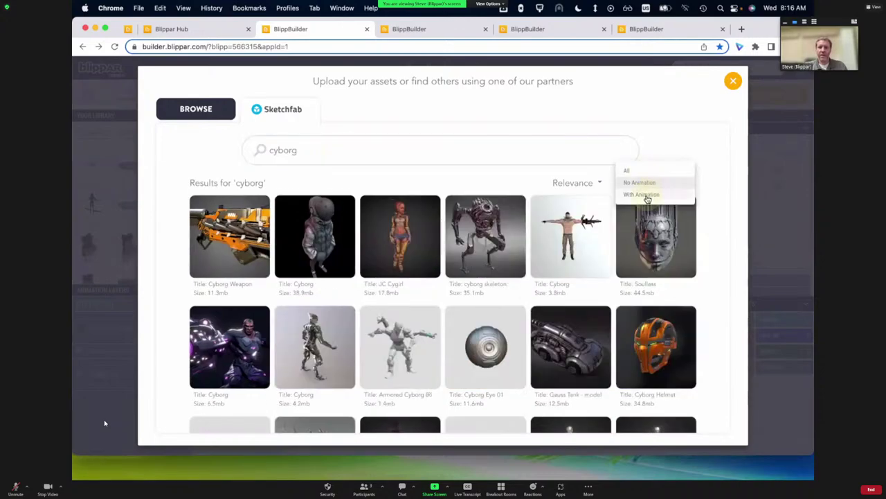
pyautogui.click(647, 195)
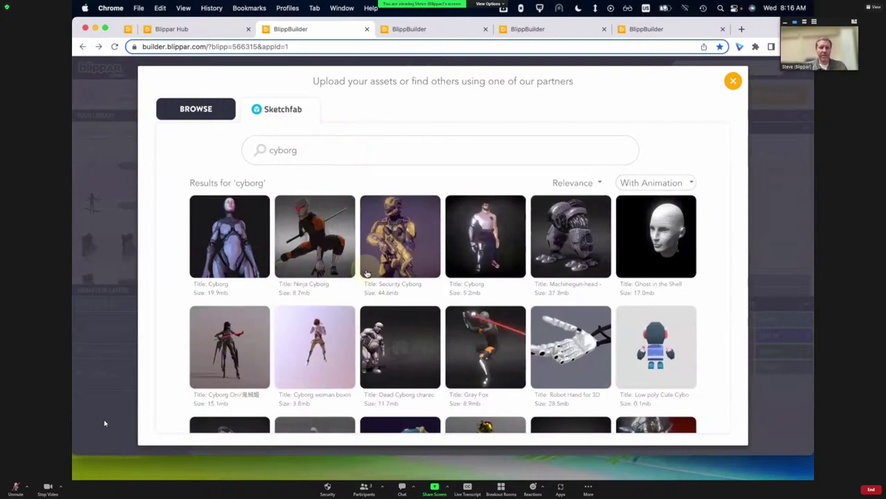
# - Preview the Cyborg Oni model from the Sketchfab results and import it into the library
pyautogui.scroll(-1, 214, 328)
pyautogui.click(230, 316)
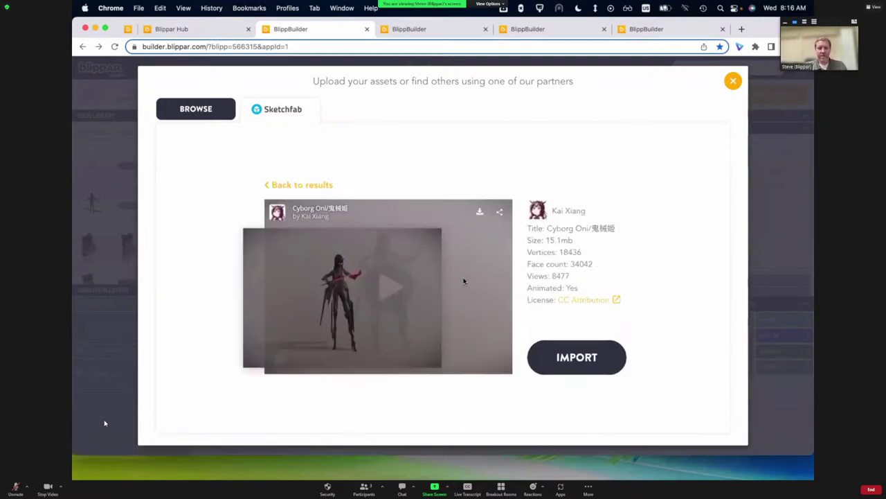
pyautogui.click(394, 287)
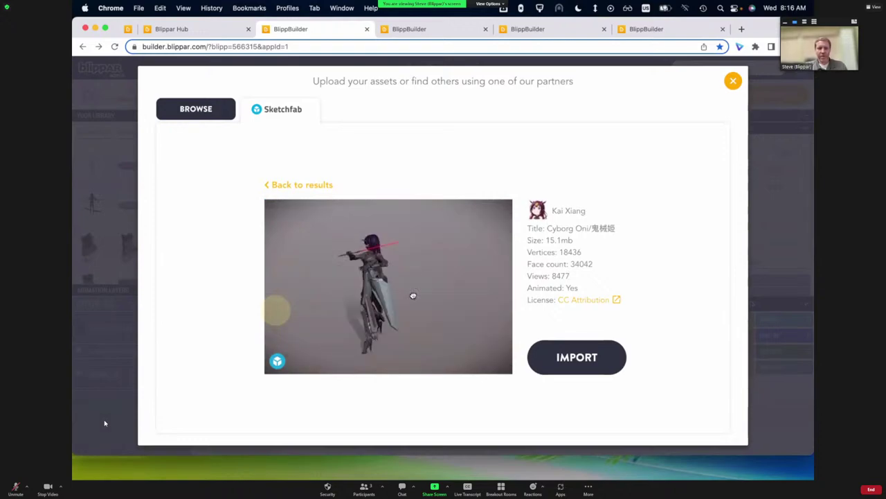
pyautogui.click(574, 358)
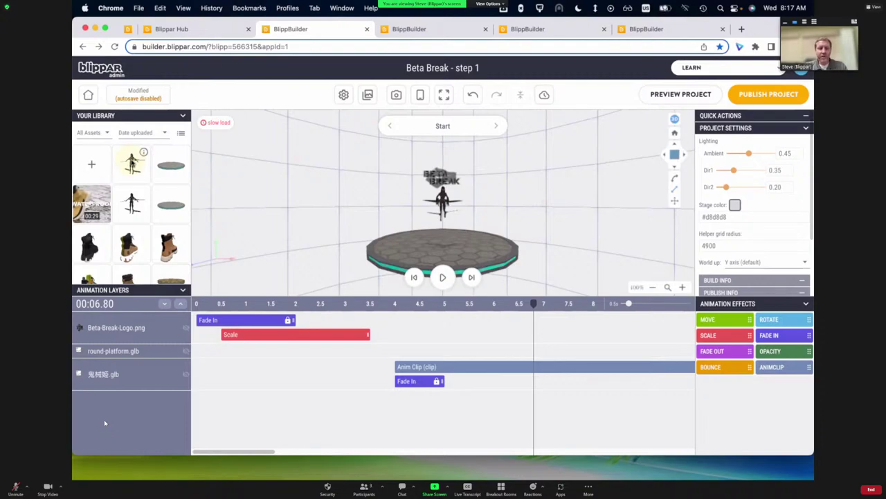
# - Place the imported cyborg model near the platform's front left edge, at about X -190.54, Y -177.29, Z -767.29
pyautogui.moveTo(157, 163); pyautogui.dragTo(403, 258)
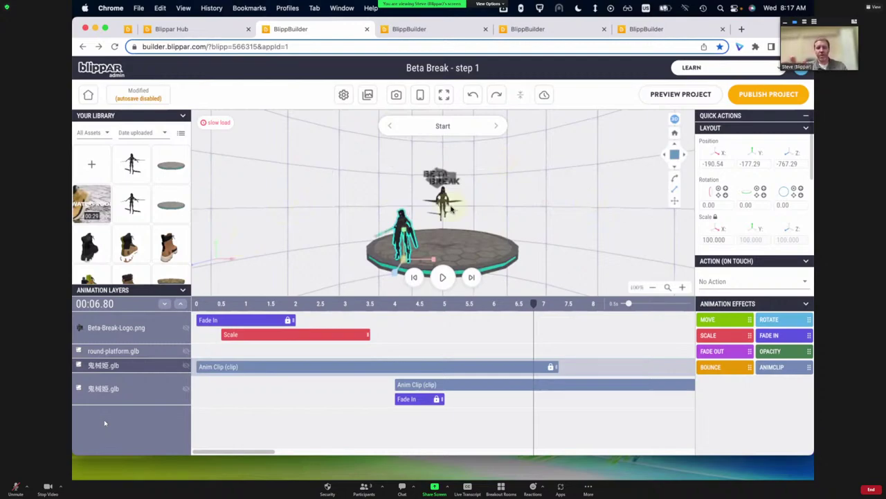
pyautogui.click(675, 155)
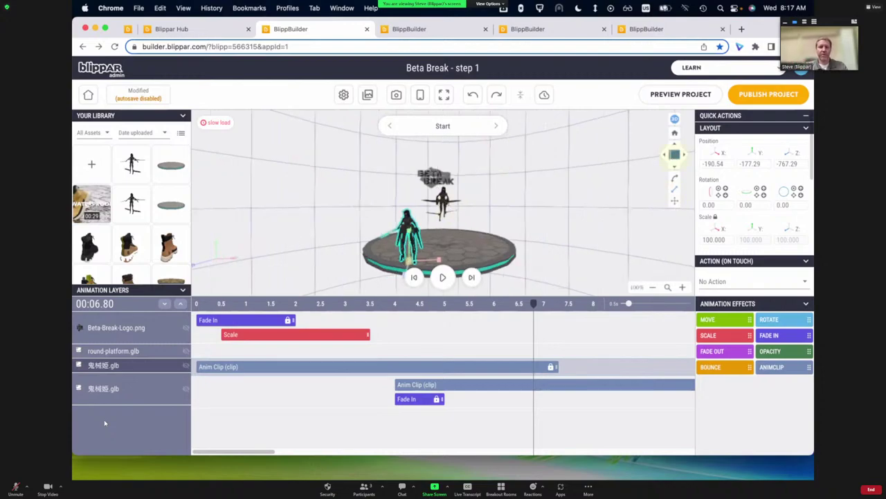
pyautogui.click(675, 158)
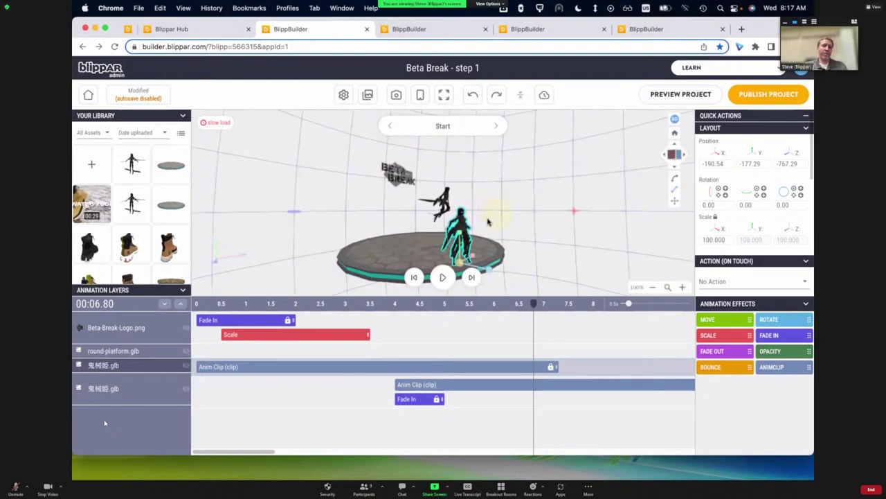
# - Open the settings of the newly placed cyborg's Anim Clip and scrub between 1.50 and 5.70 seconds to examine its motion
pyautogui.click(212, 367)
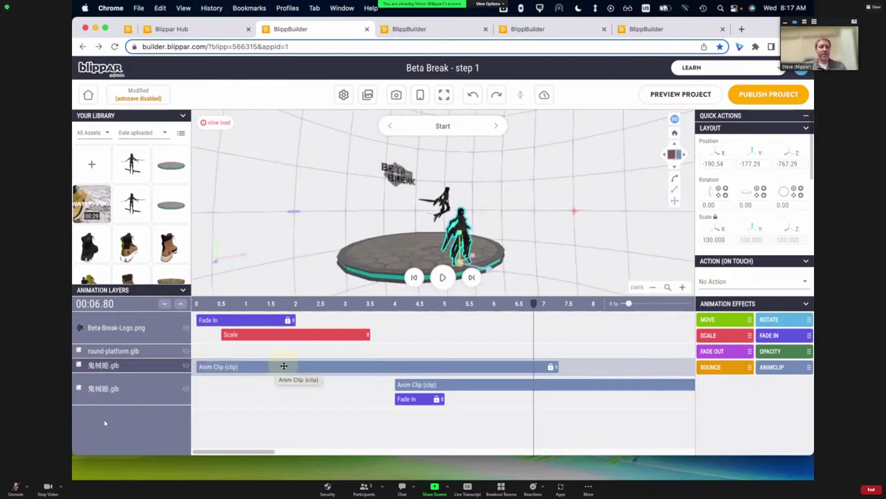
pyautogui.click(229, 365)
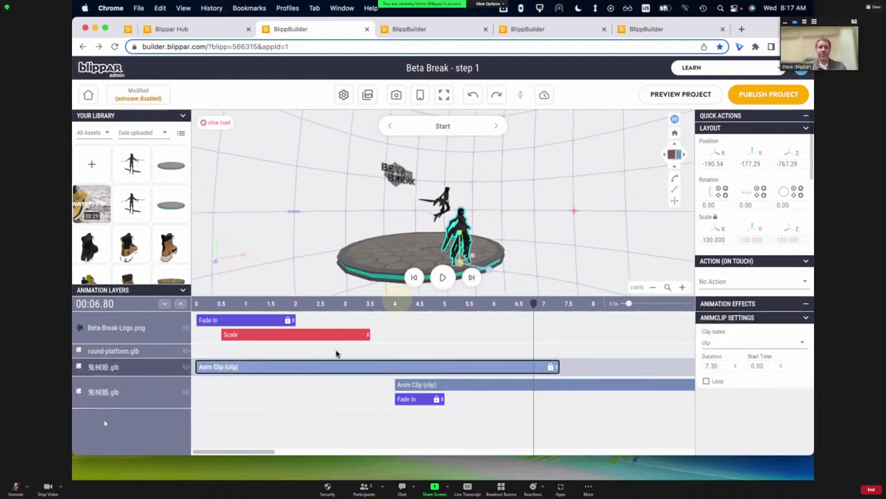
pyautogui.click(418, 302)
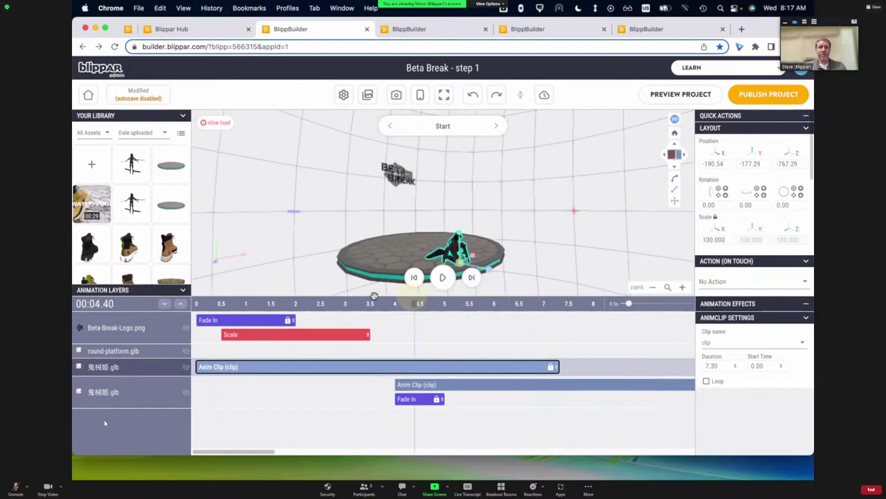
pyautogui.click(319, 302)
pyautogui.click(270, 303)
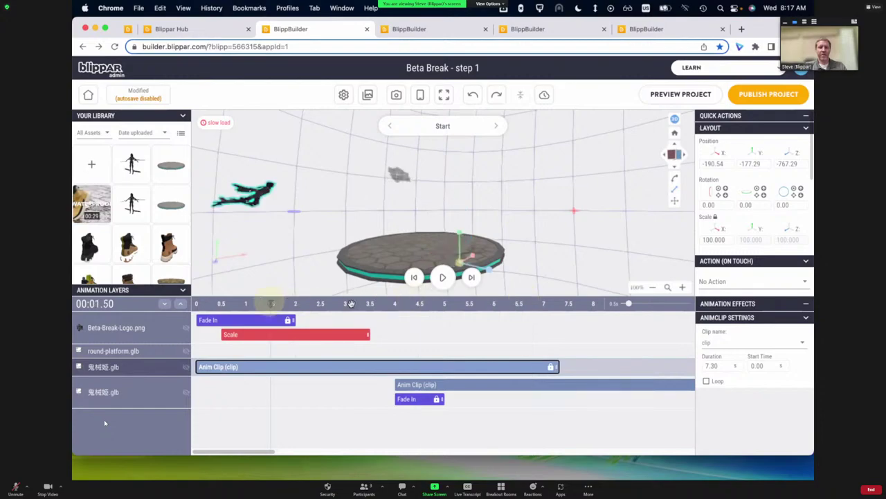
pyautogui.click(465, 304)
pyautogui.click(478, 305)
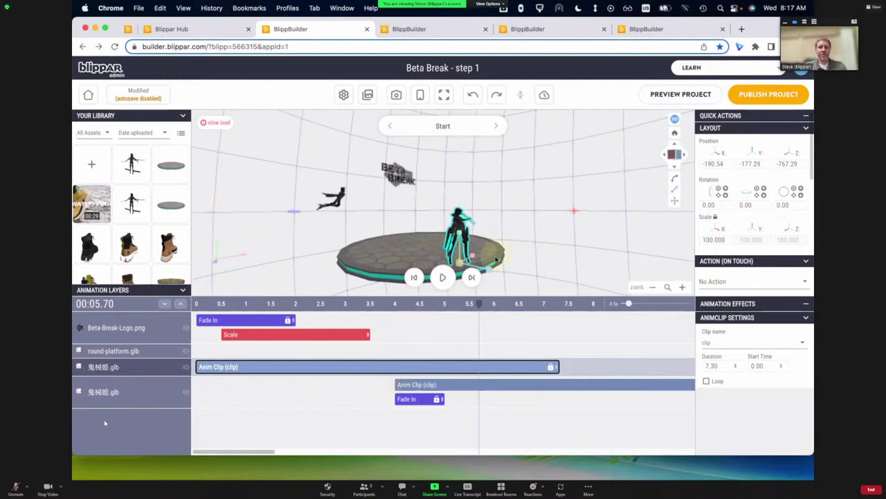
# - Try the "pose" animation on the new cyborg's Anim Clip and switch the clip name back to "clip"
pyautogui.click(742, 347)
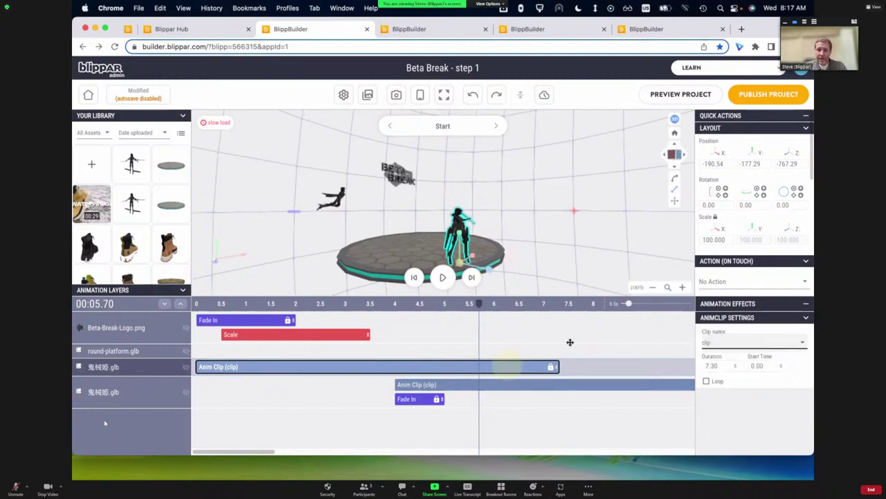
pyautogui.click(722, 342)
pyautogui.click(723, 358)
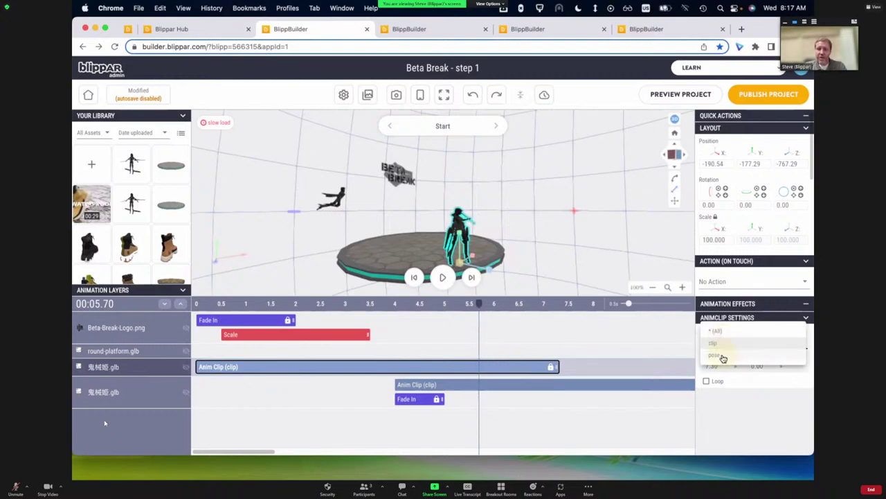
pyautogui.click(744, 341)
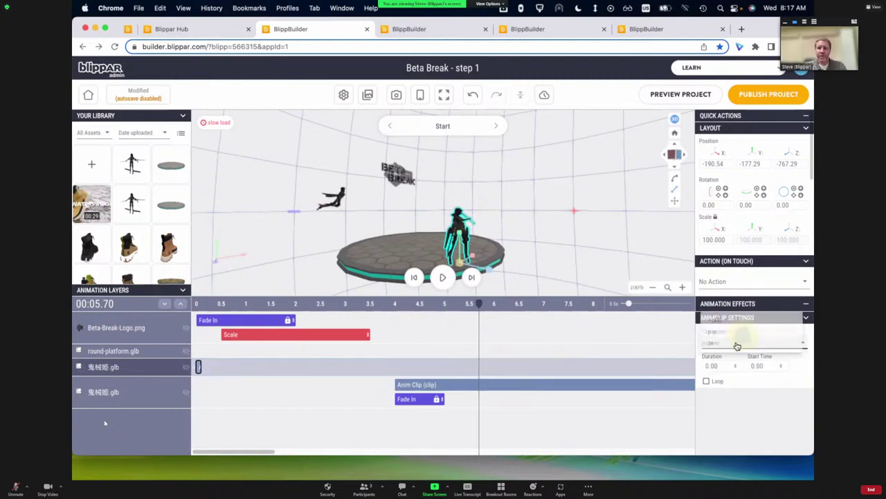
pyautogui.click(732, 338)
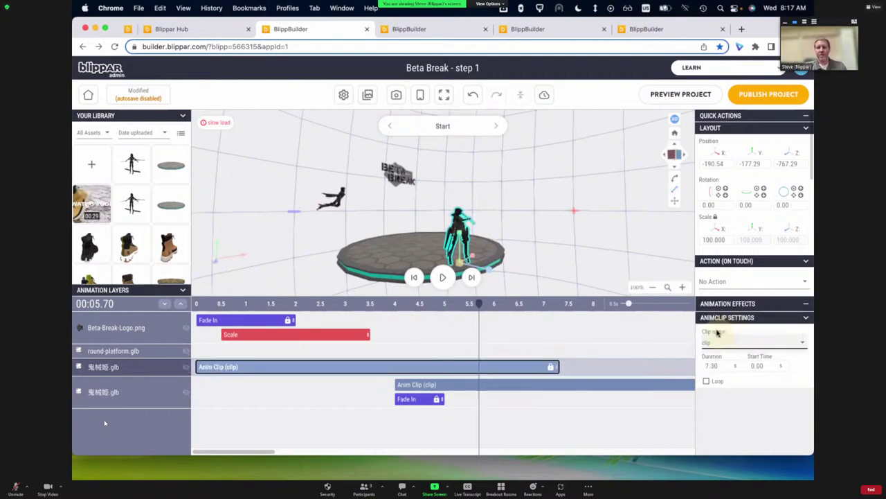
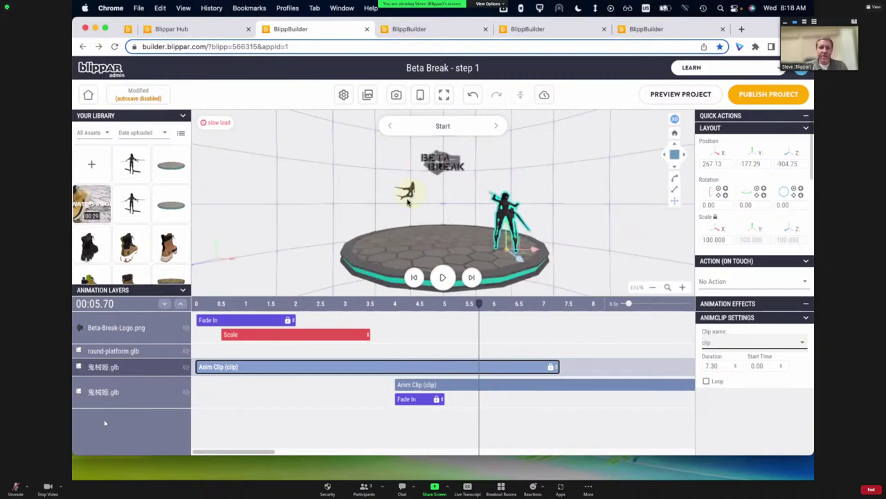
# - Delete the original cyborg model whose layer carries the Fade In effect
pyautogui.click(105, 422)
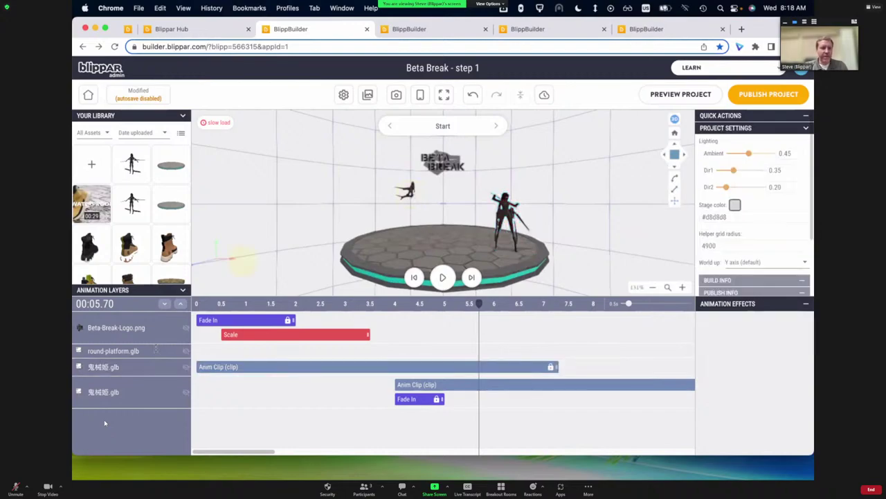
pyautogui.click(135, 405)
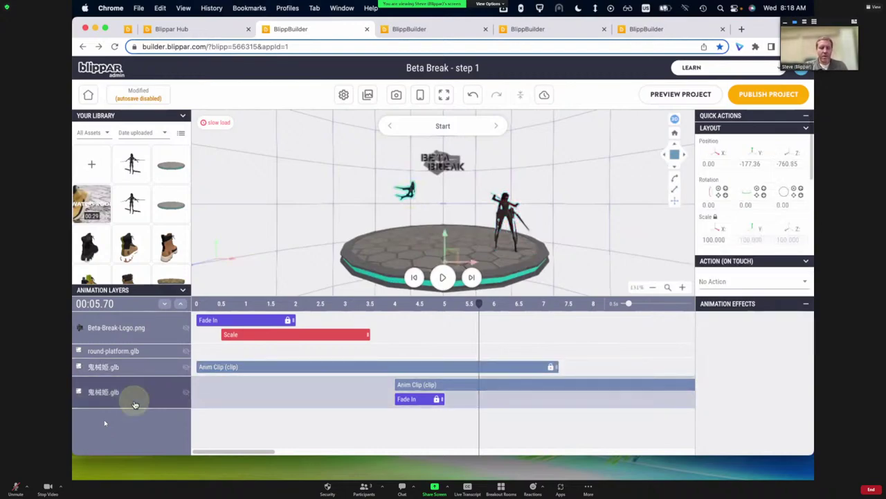
pyautogui.press('Delete')
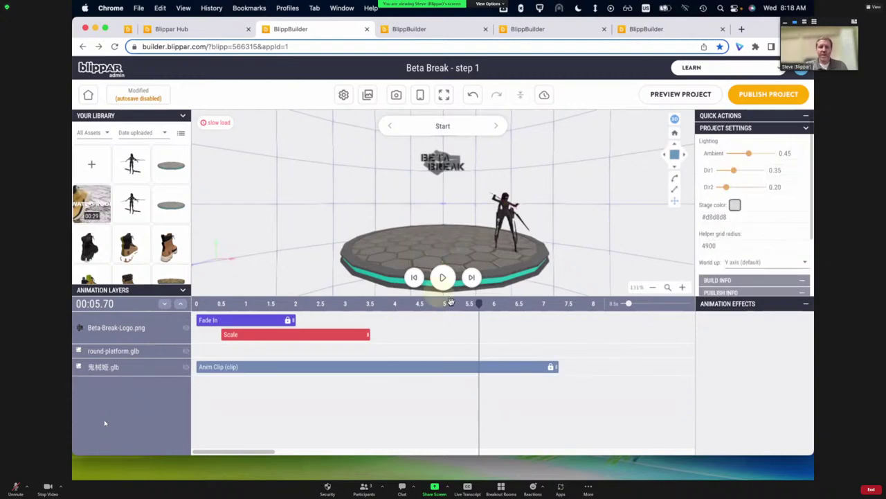
# - Add a Fade In effect to the cyborg layer starting at 0.90 s and shorten it to end at about 2.4 s
pyautogui.click(450, 303)
pyautogui.click(349, 303)
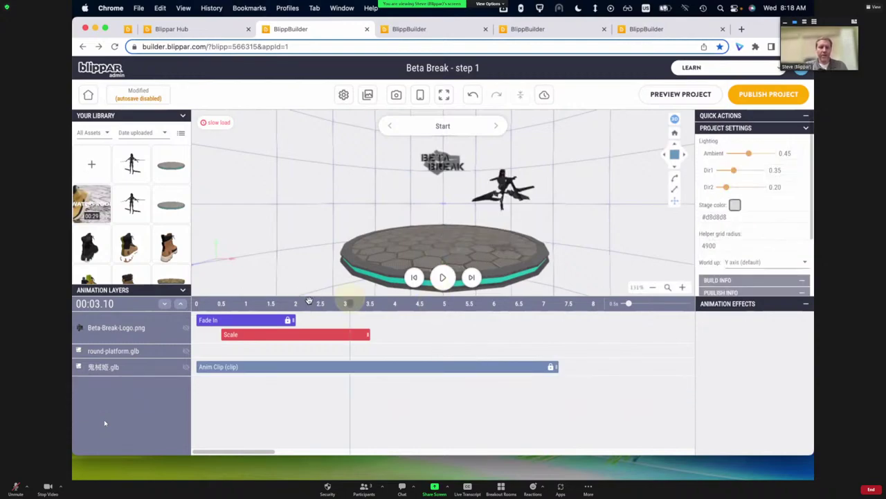
pyautogui.click(276, 303)
pyautogui.click(241, 303)
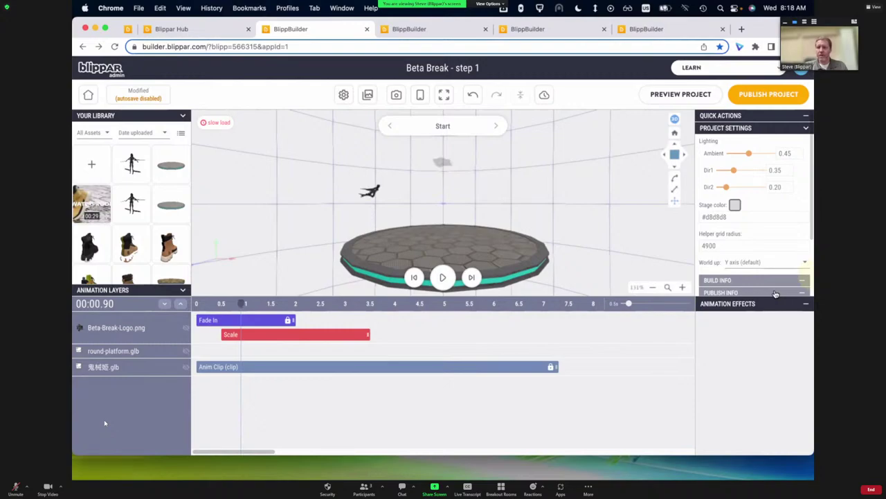
pyautogui.click(764, 305)
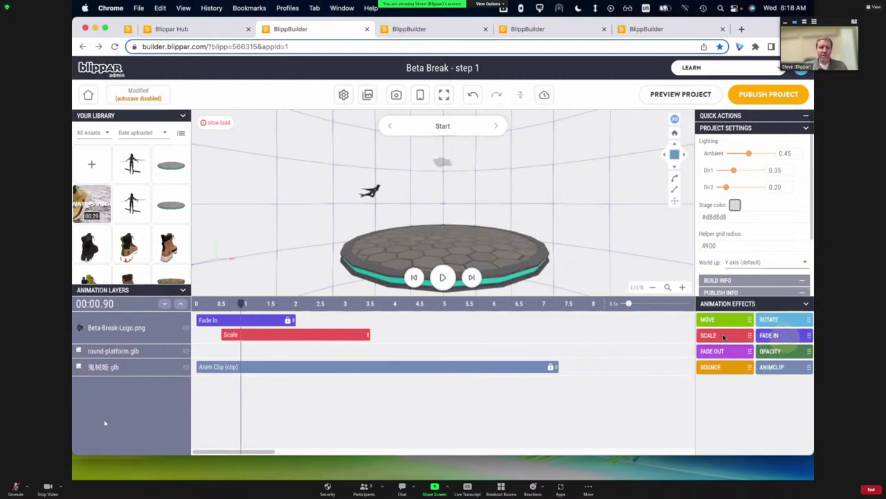
pyautogui.moveTo(724, 337); pyautogui.dragTo(444, 345)
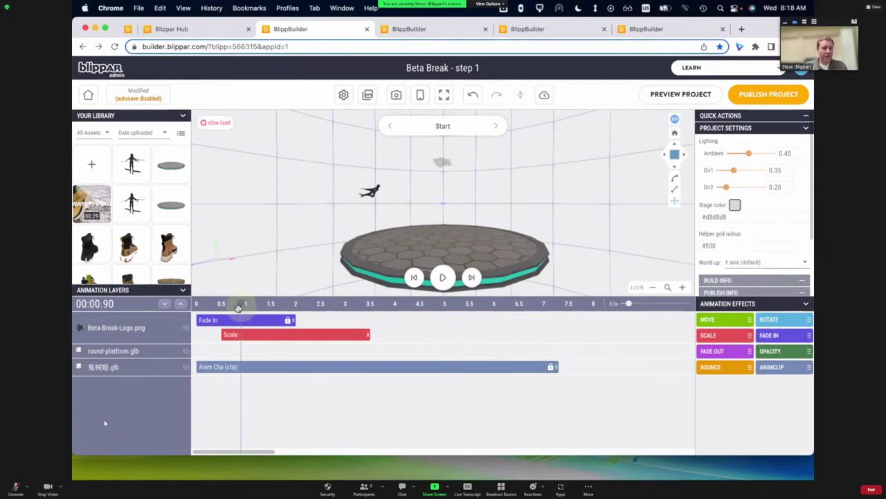
pyautogui.click(128, 367)
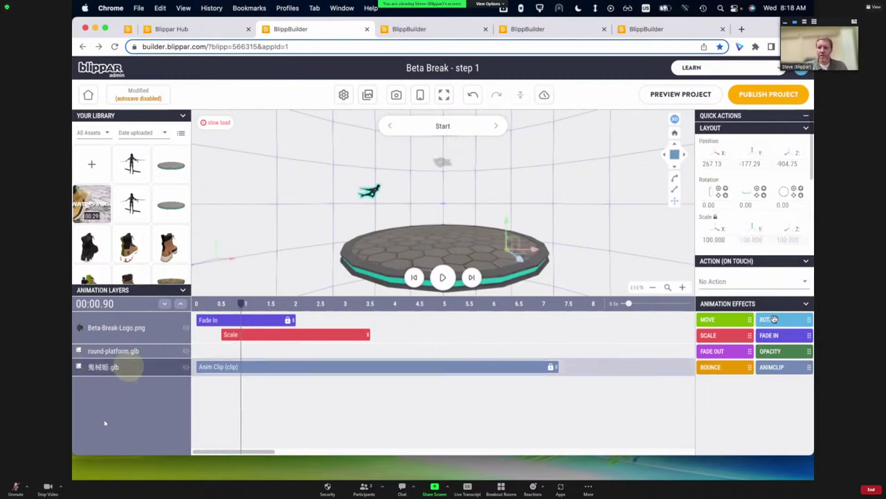
pyautogui.click(753, 335)
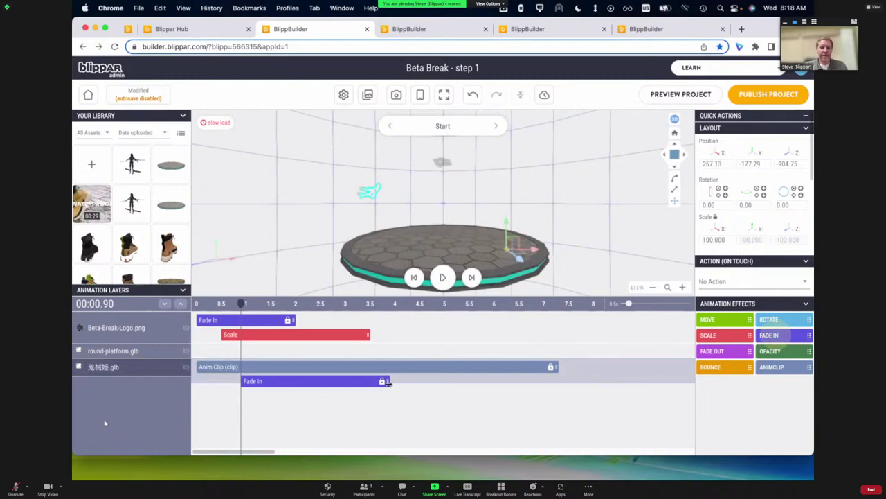
pyautogui.moveTo(388, 383); pyautogui.dragTo(315, 385)
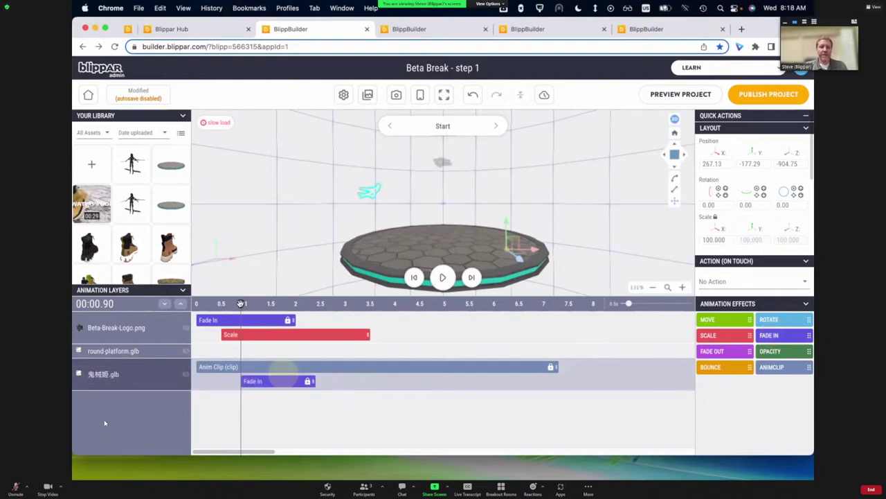
# - Scrub the timeline to 6.90 s to review the cyborg's fade-in and motion, and reset the camera to its home view
pyautogui.click(231, 303)
pyautogui.moveTo(280, 303); pyautogui.dragTo(347, 313)
pyautogui.click(393, 329)
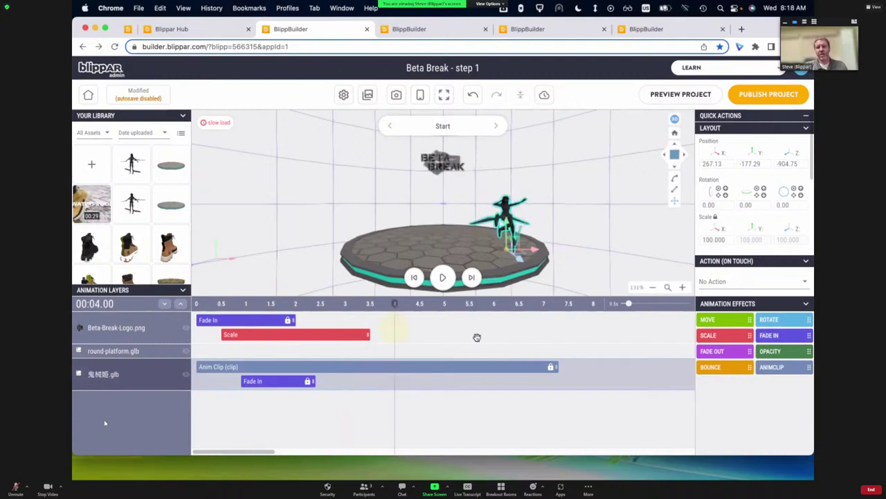
pyautogui.click(510, 332)
pyautogui.click(540, 334)
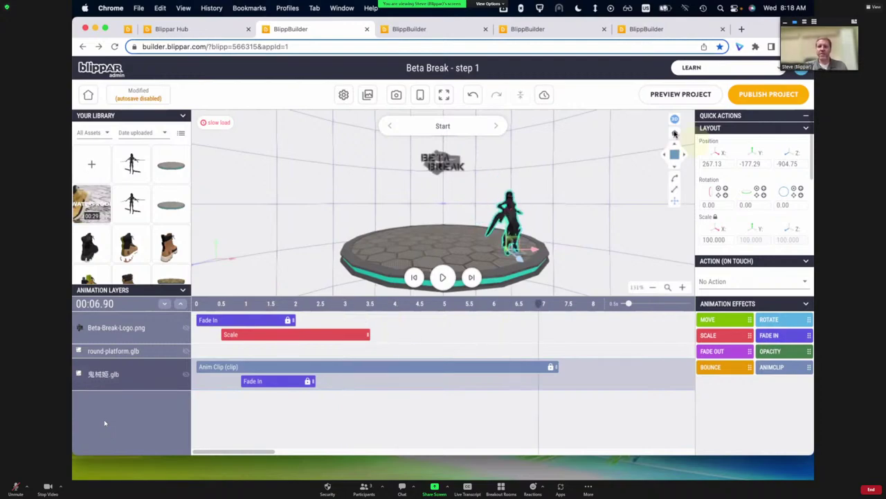
pyautogui.click(675, 133)
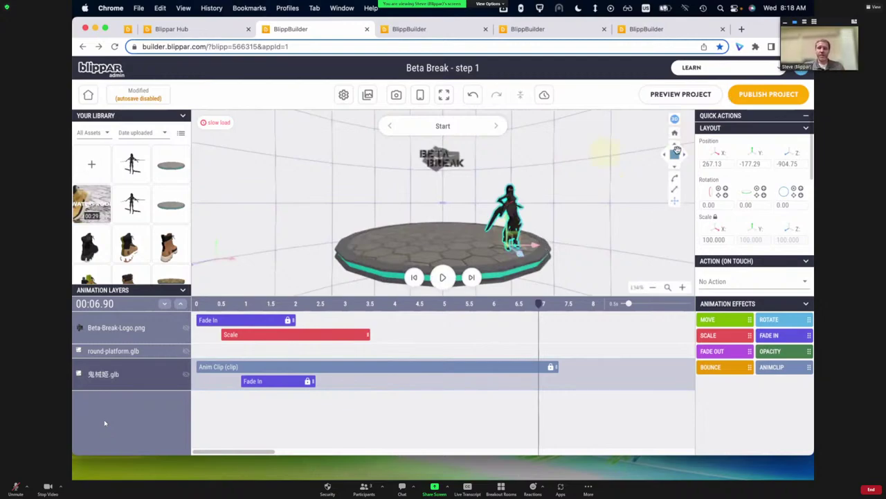
# - Publish the Beta Break - step 1 project and dismiss its QR code dialog
pyautogui.click(762, 97)
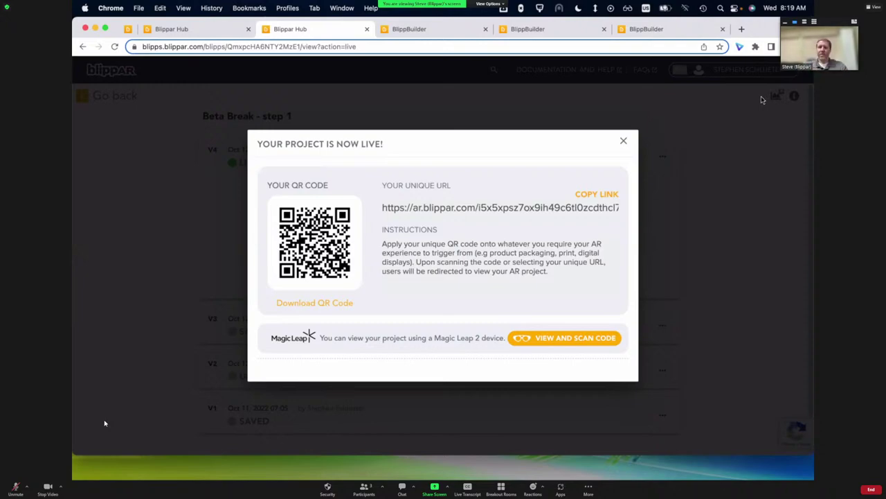
pyautogui.click(623, 143)
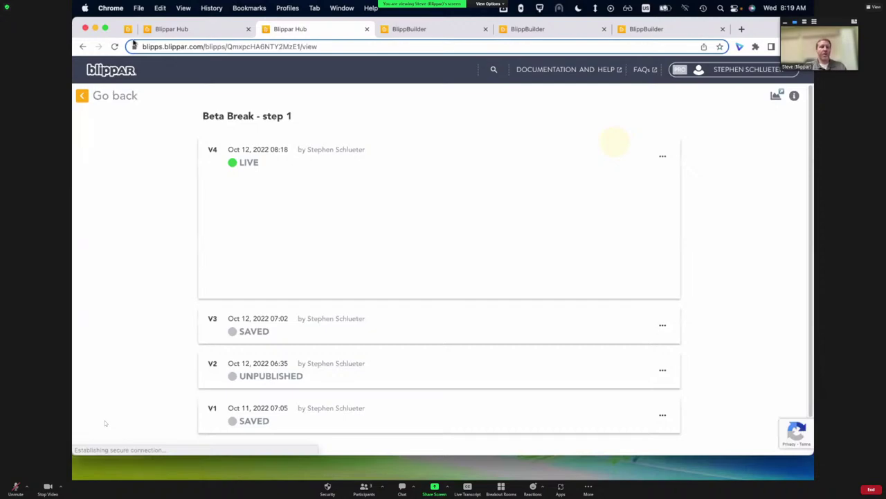
# - Switch to the Beta Break - step 2 project and scrub its Start scene to 8.90 s to examine the logo and cyborg animation
pyautogui.click(430, 30)
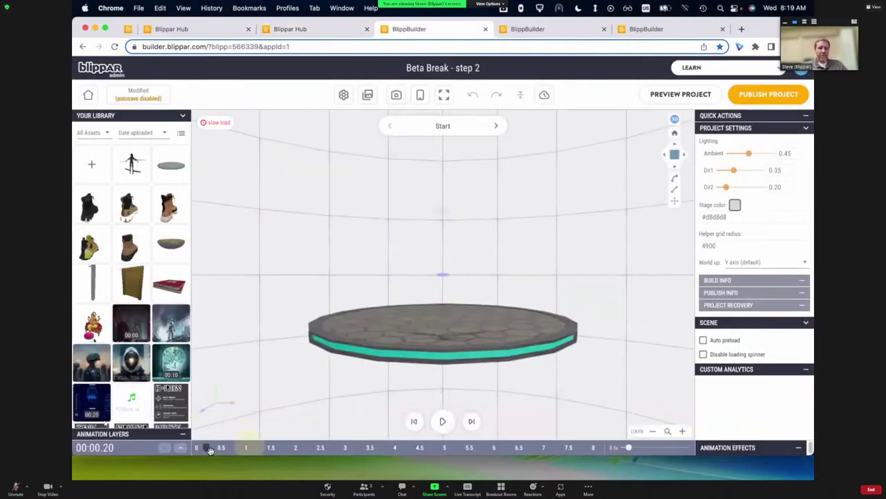
pyautogui.moveTo(210, 450); pyautogui.dragTo(345, 448)
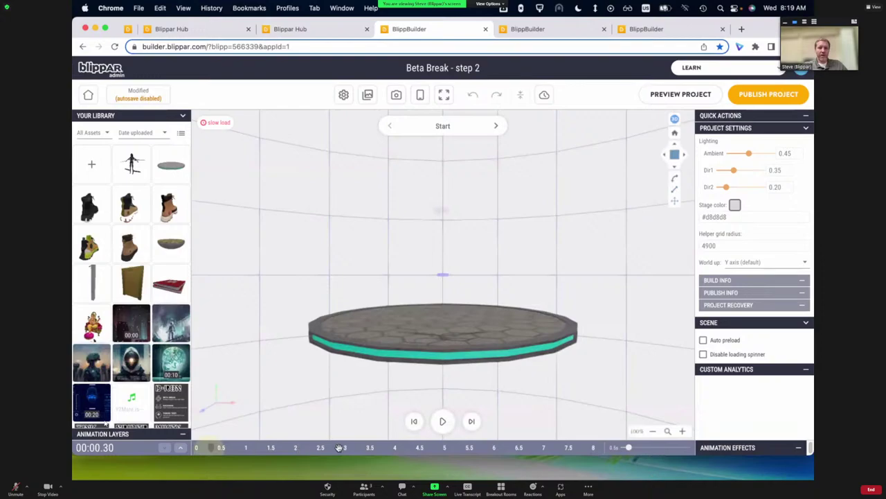
pyautogui.click(600, 446)
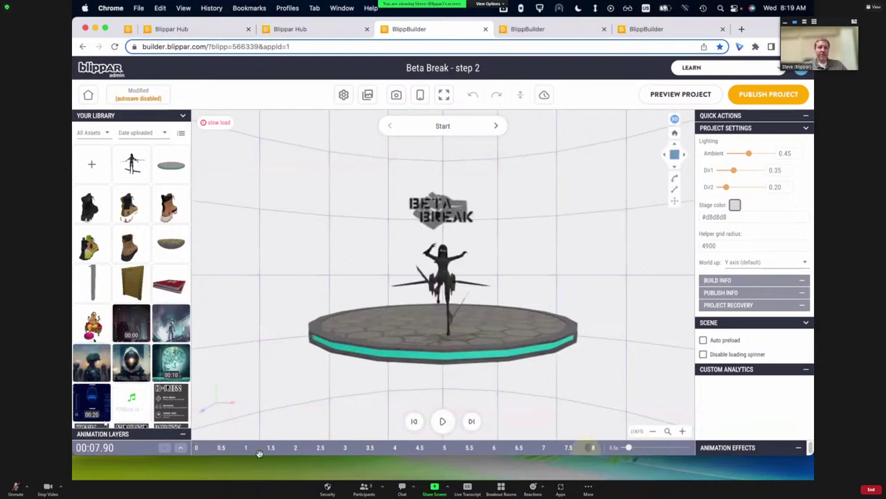
pyautogui.click(410, 448)
pyautogui.click(635, 460)
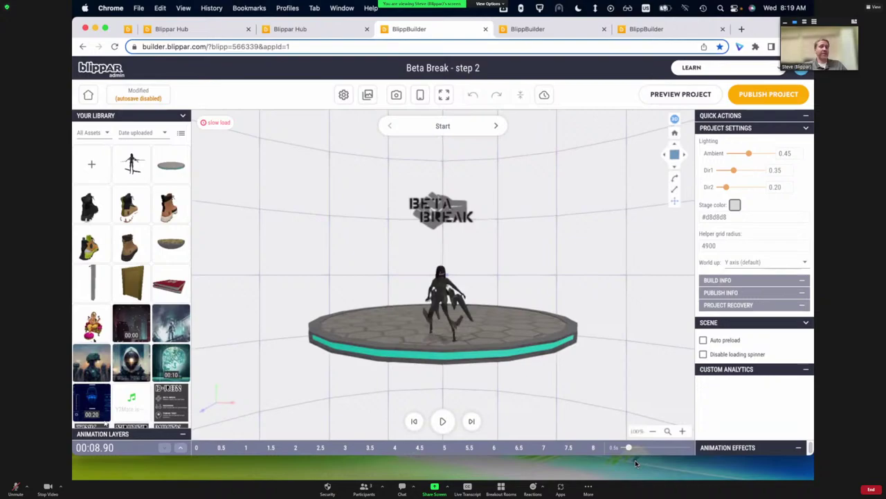
# - Go to the "Start - with lights" scene and scrub between 1.70 and 8.80 s to examine the coloured lighting on the cyborg and platform
pyautogui.click(498, 129)
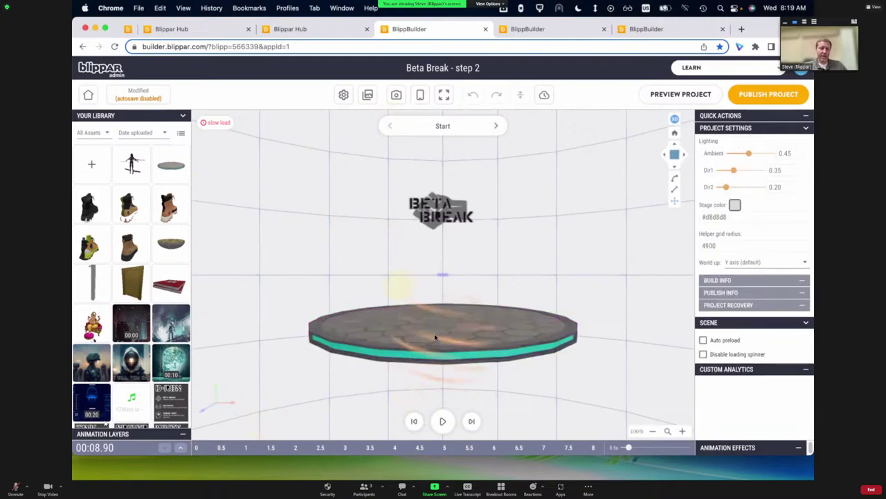
pyautogui.click(495, 128)
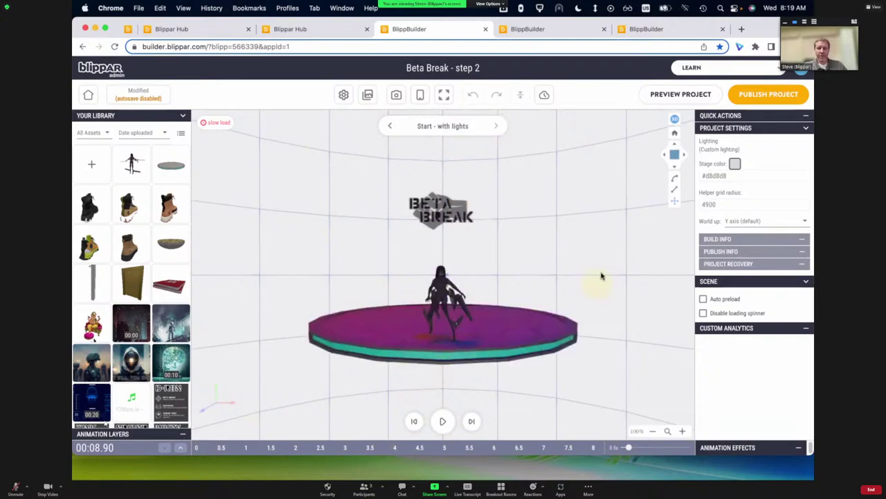
pyautogui.scroll(3, 561, 222)
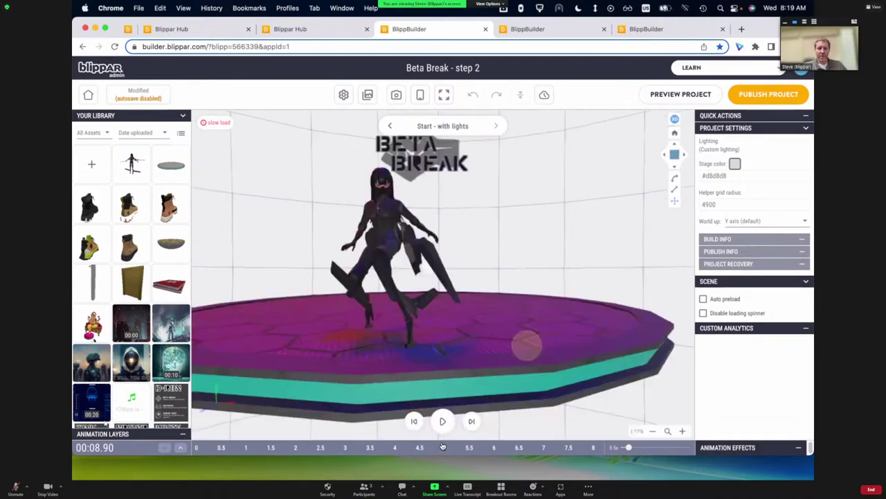
pyautogui.click(264, 443)
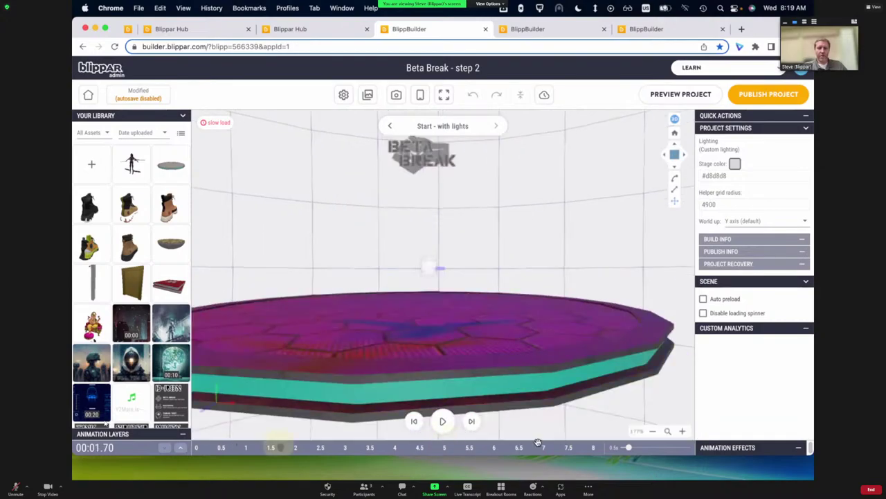
pyautogui.click(583, 444)
pyautogui.click(622, 443)
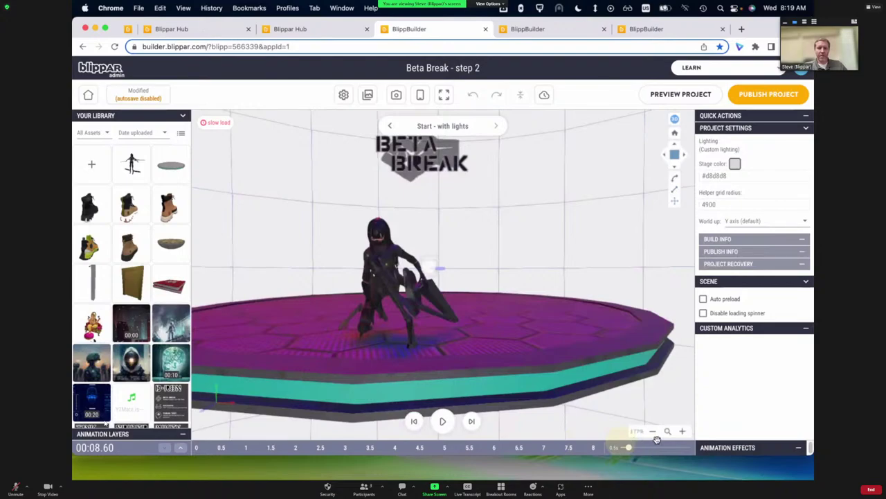
pyautogui.click(657, 441)
pyautogui.click(648, 442)
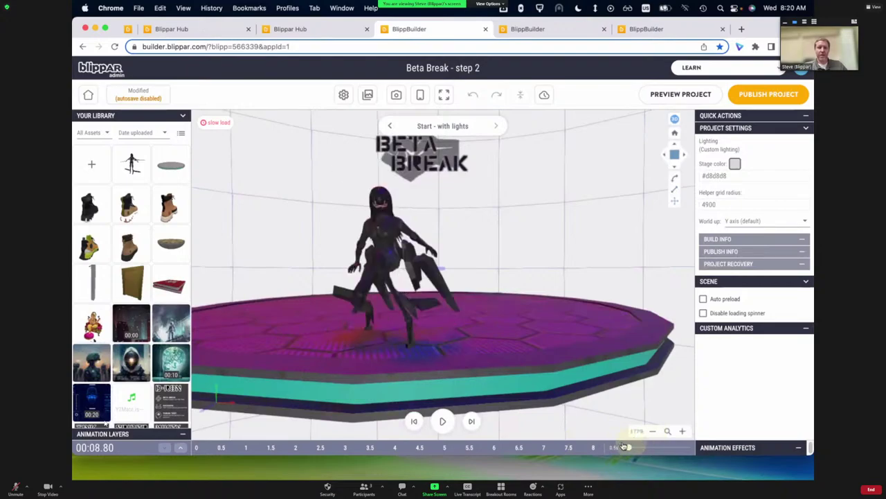
pyautogui.click(622, 444)
# - Select the red light above the platform to examine its placement and basic properties
pyautogui.scroll(-5, 599, 210)
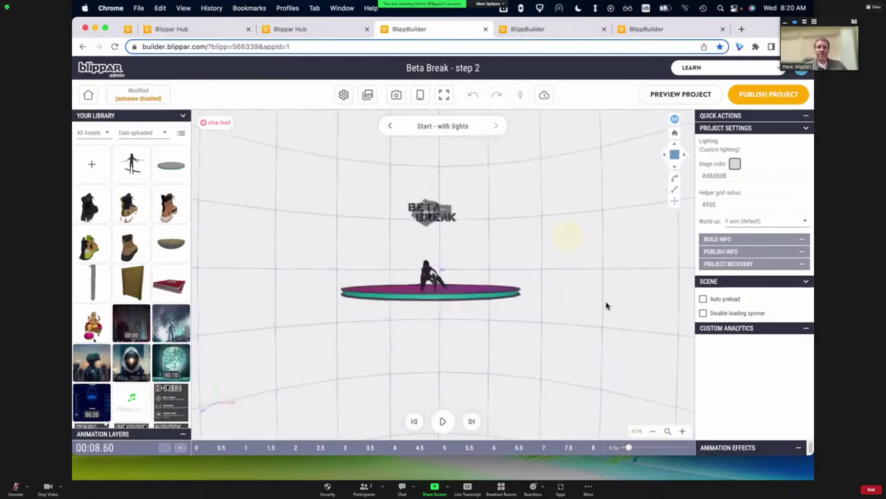
pyautogui.scroll(3, 606, 302)
pyautogui.moveTo(682, 158); pyautogui.dragTo(501, 173)
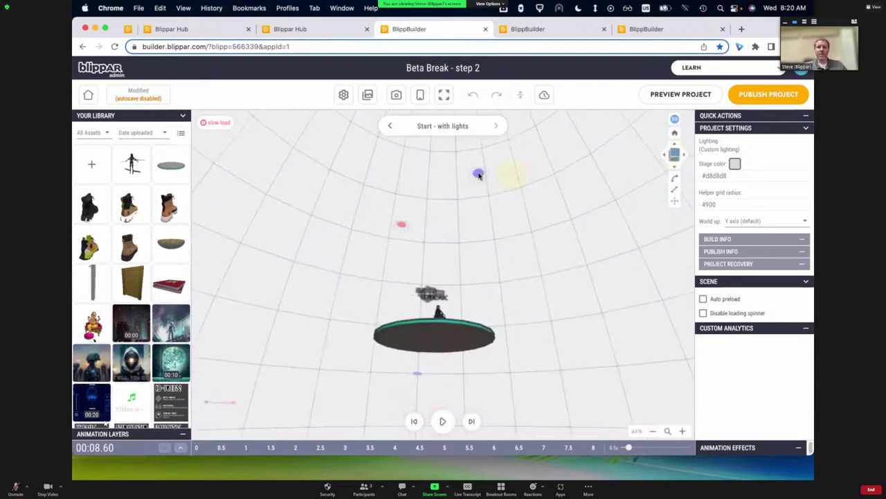
pyautogui.click(403, 229)
pyautogui.click(401, 225)
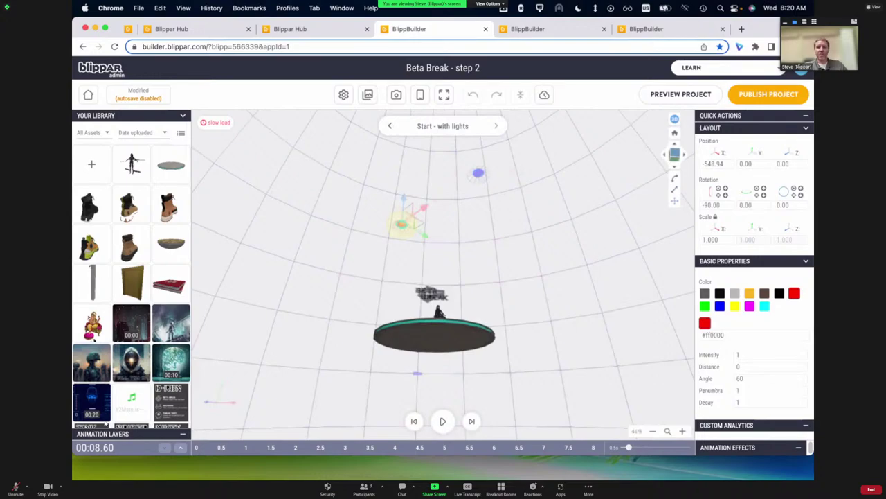
pyautogui.moveTo(674, 154); pyautogui.dragTo(674, 148)
# - Play the lit scene to watch the moving lights from several angles, stop playback and return the timeline to 0
pyautogui.click(443, 421)
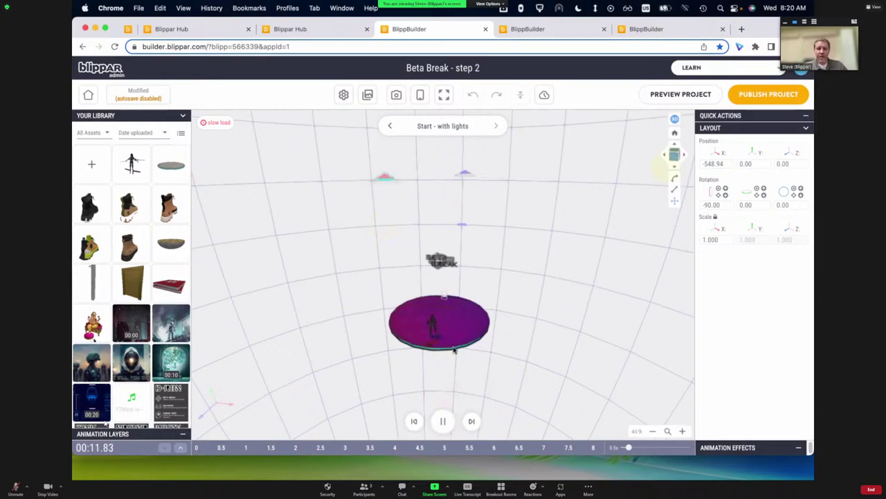
pyautogui.click(676, 162)
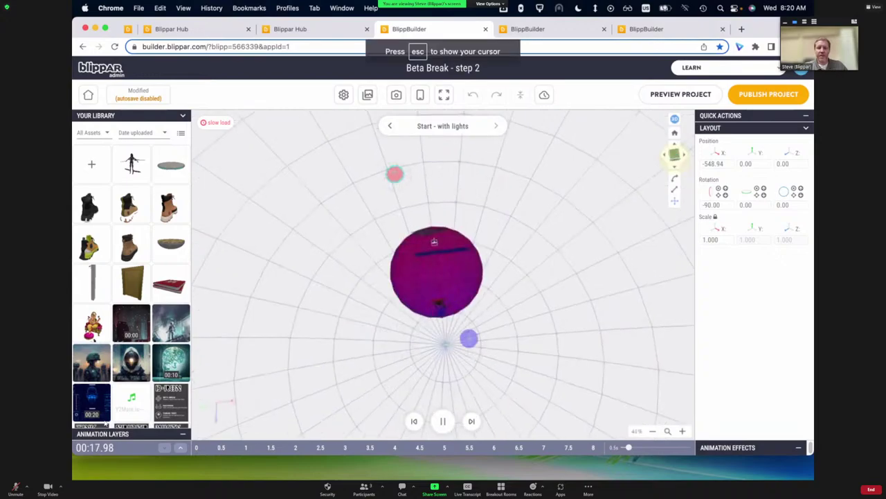
pyautogui.click(675, 155)
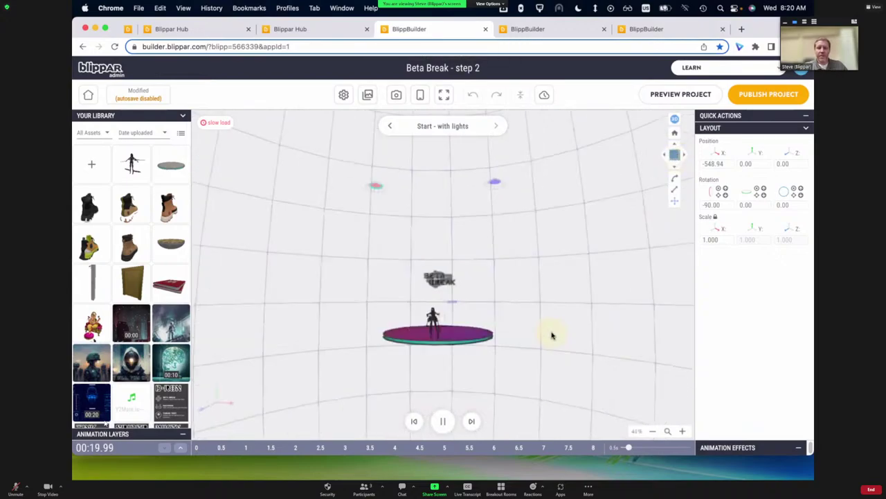
pyautogui.click(443, 421)
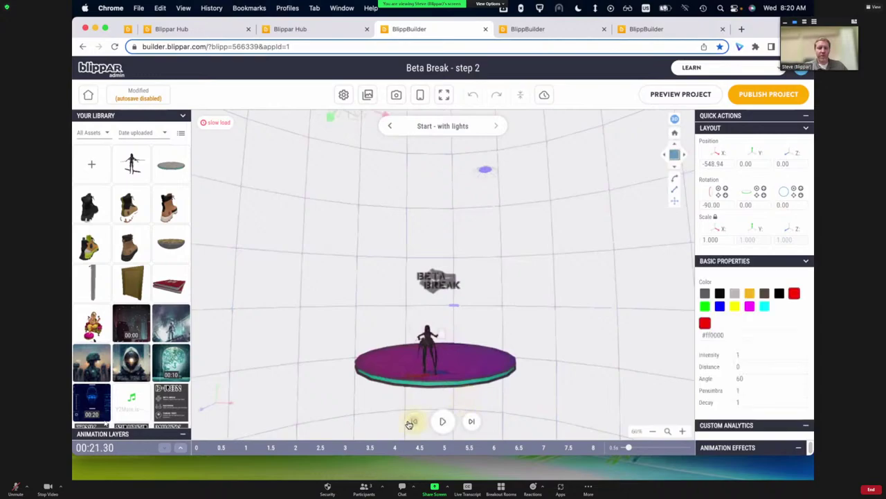
pyautogui.click(188, 443)
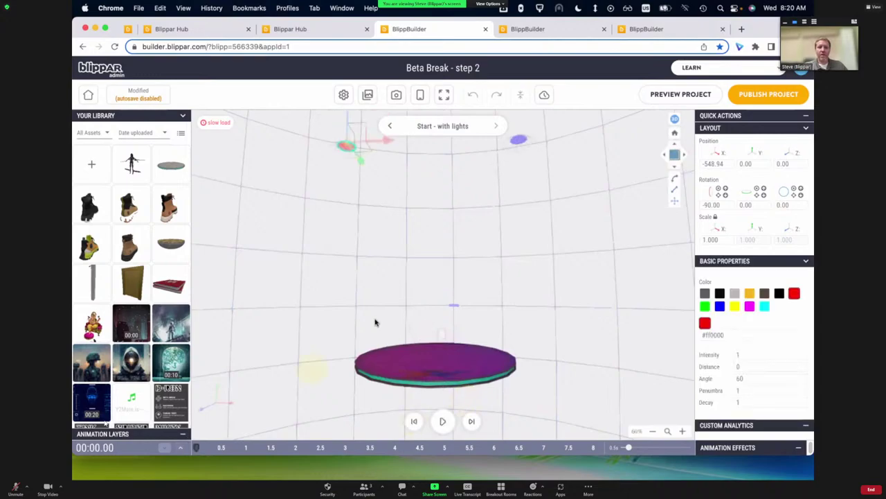
# - Return to the Start scene, reset the camera and scrub between 6.40 and 9.10 s to compare the cyborg without the coloured lights
pyautogui.click(392, 126)
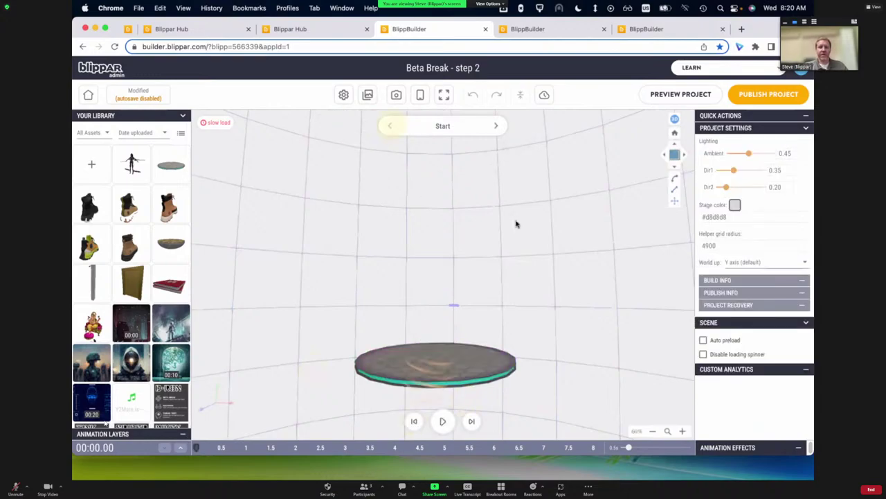
pyautogui.click(676, 135)
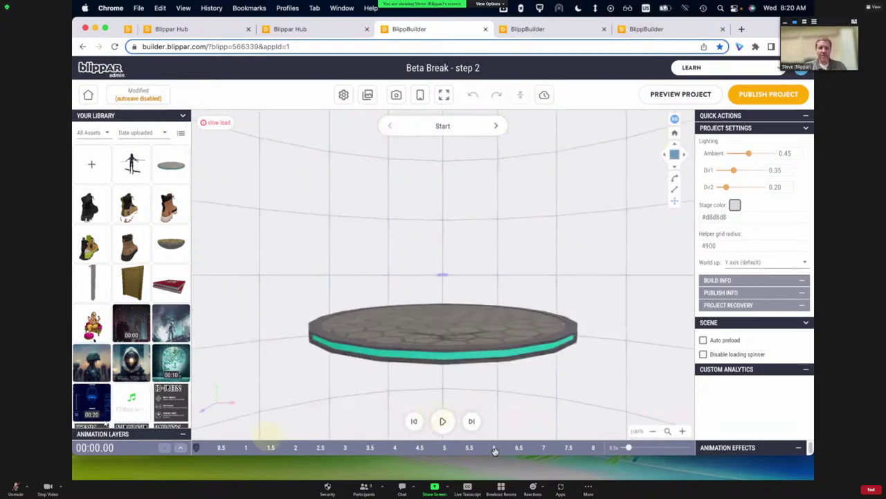
pyautogui.click(589, 449)
pyautogui.click(516, 448)
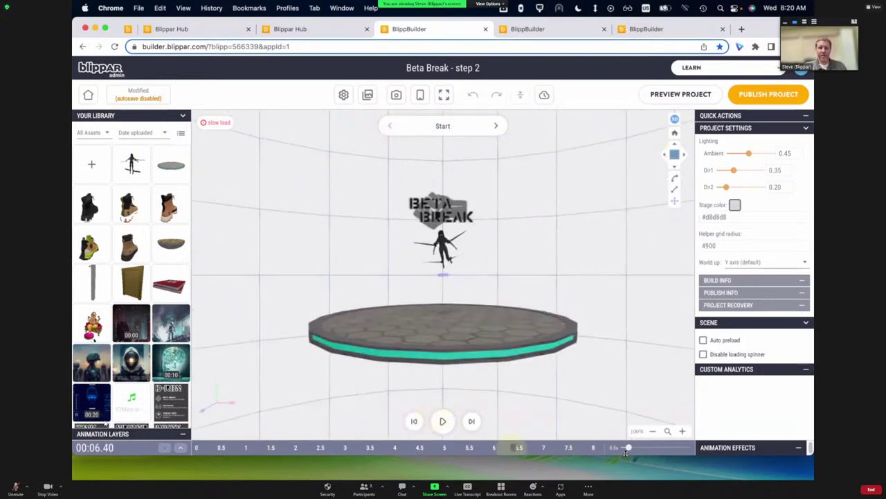
pyautogui.click(613, 449)
pyautogui.click(648, 449)
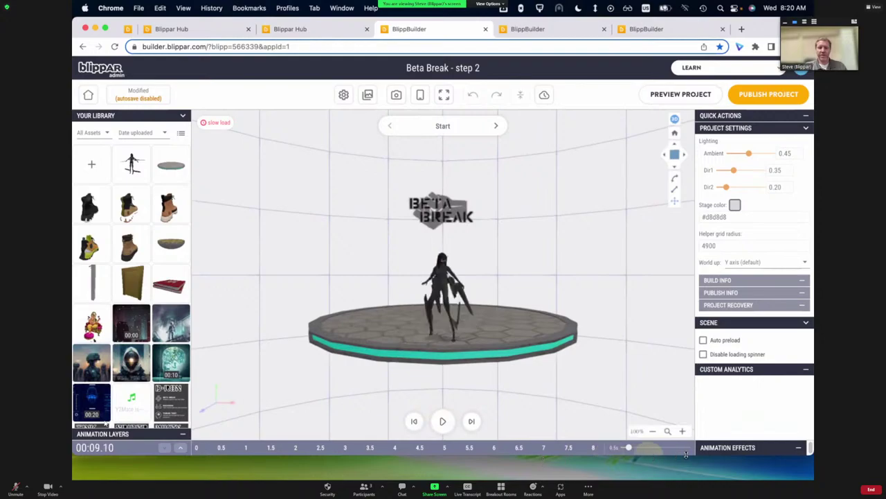
pyautogui.click(685, 451)
pyautogui.click(583, 457)
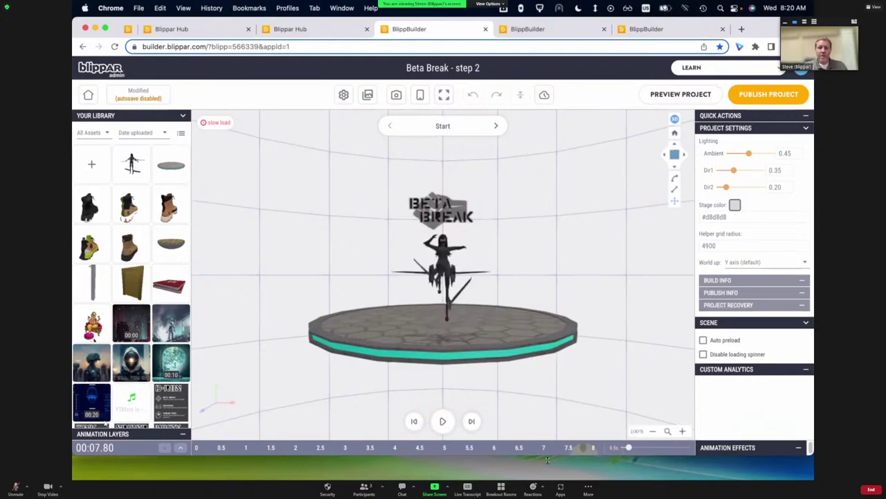
# - Move the timeline to 8.60 s and frame the whole stage with the crouching cyborg, platform and logo
pyautogui.click(600, 457)
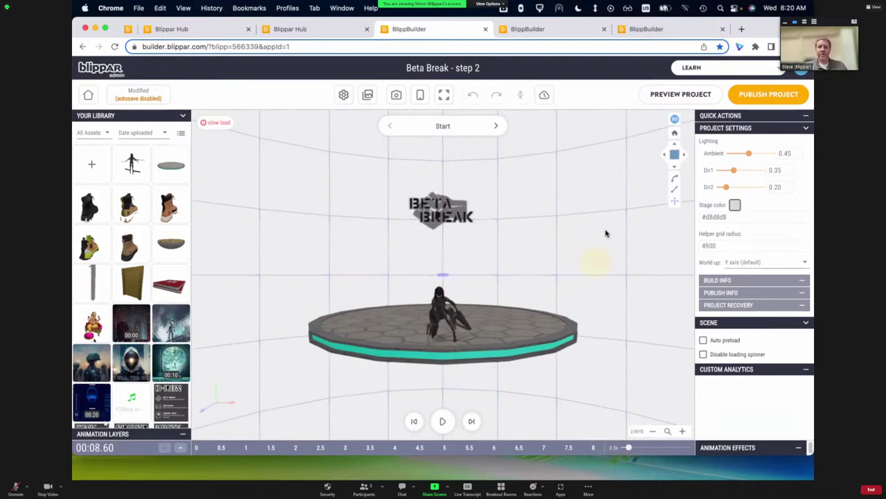
pyautogui.moveTo(606, 234); pyautogui.dragTo(613, 113)
pyautogui.moveTo(640, 144); pyautogui.dragTo(638, 299)
pyautogui.scroll(-3, 638, 300)
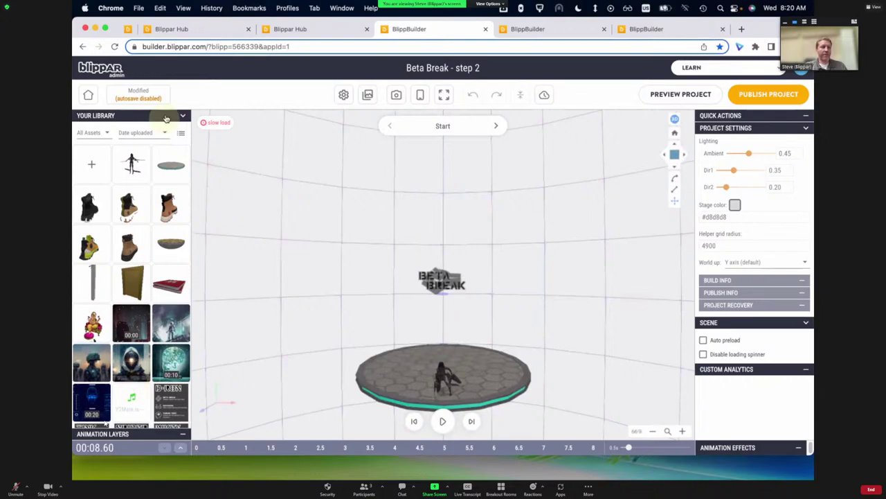
# - Collapse the asset and 3D libraries and expand the Lights library
pyautogui.click(142, 118)
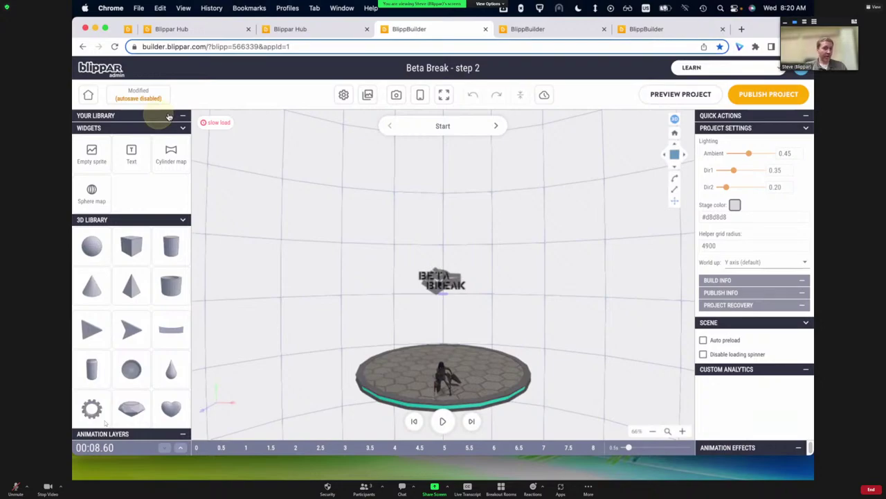
pyautogui.click(168, 116)
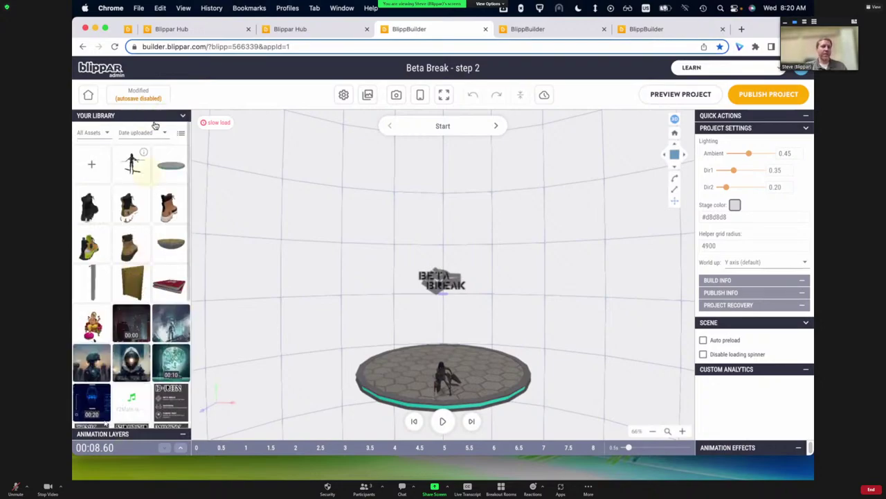
pyautogui.click(169, 118)
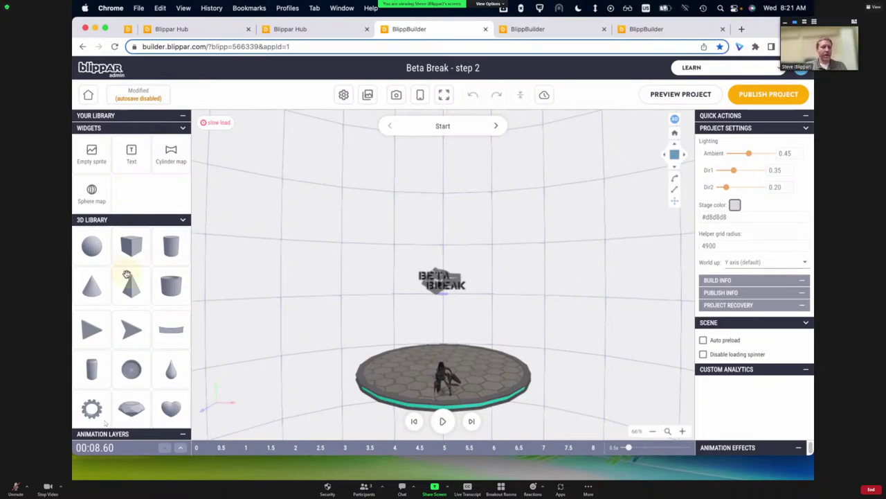
pyautogui.scroll(-2, 127, 276)
pyautogui.scroll(-1, 127, 275)
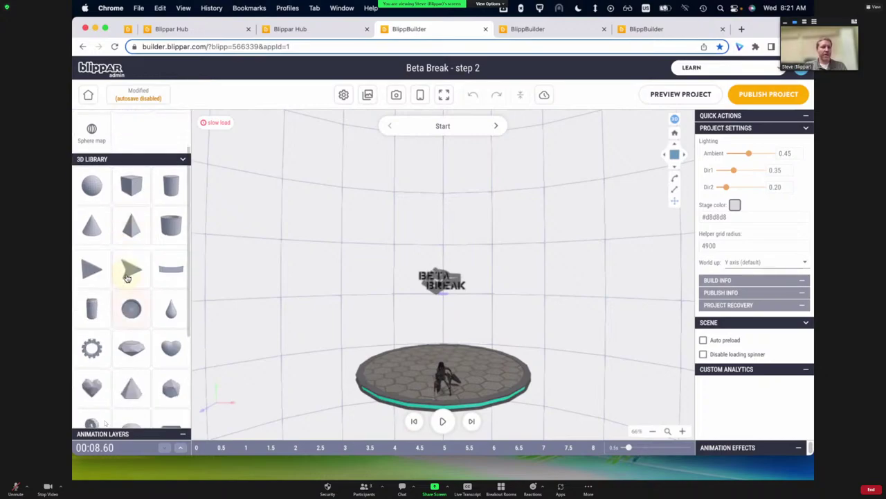
pyautogui.click(145, 160)
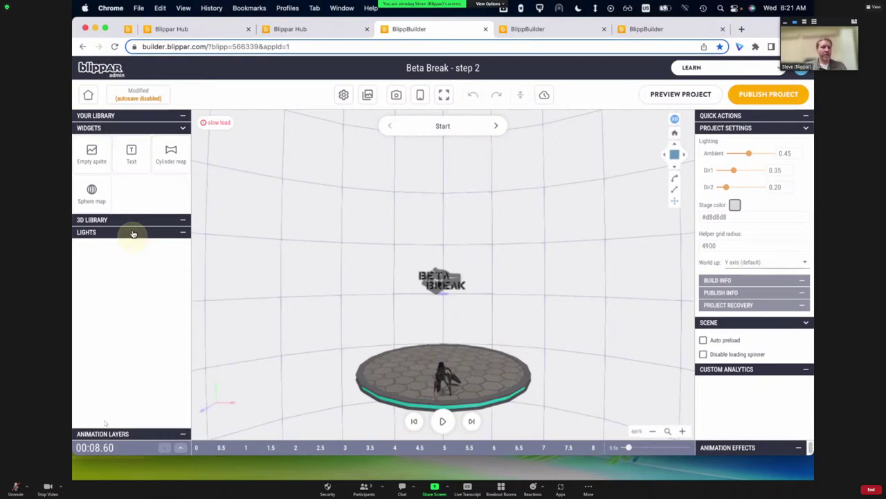
pyautogui.click(134, 234)
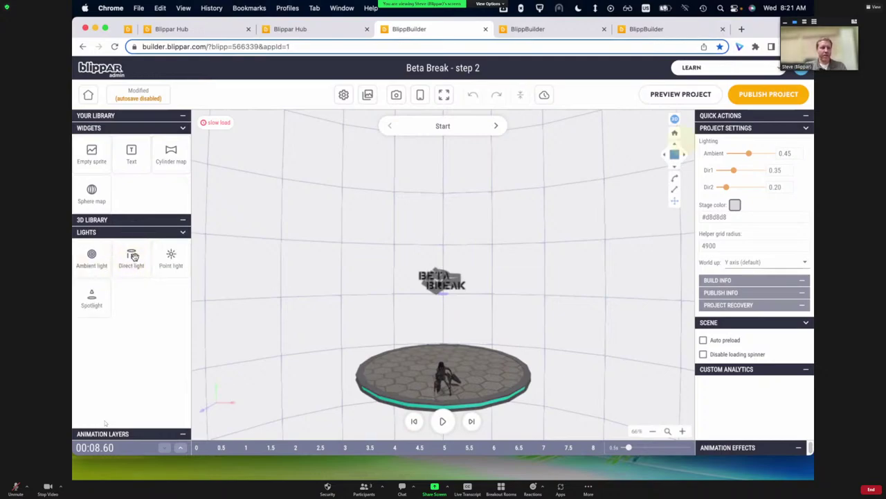
# - Add two spotlights above the platform, placed at about X -380, Y 743 and X 267, Y 677
pyautogui.click(91, 299)
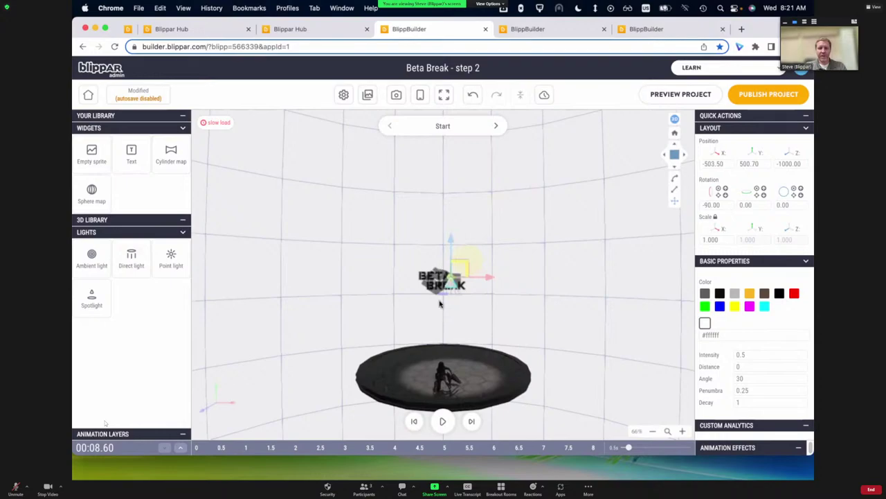
pyautogui.moveTo(397, 181); pyautogui.dragTo(387, 194)
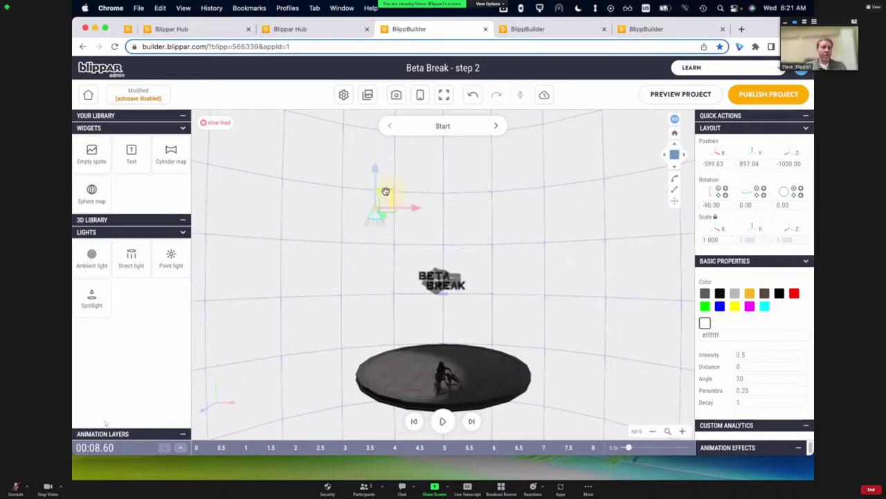
pyautogui.click(126, 302)
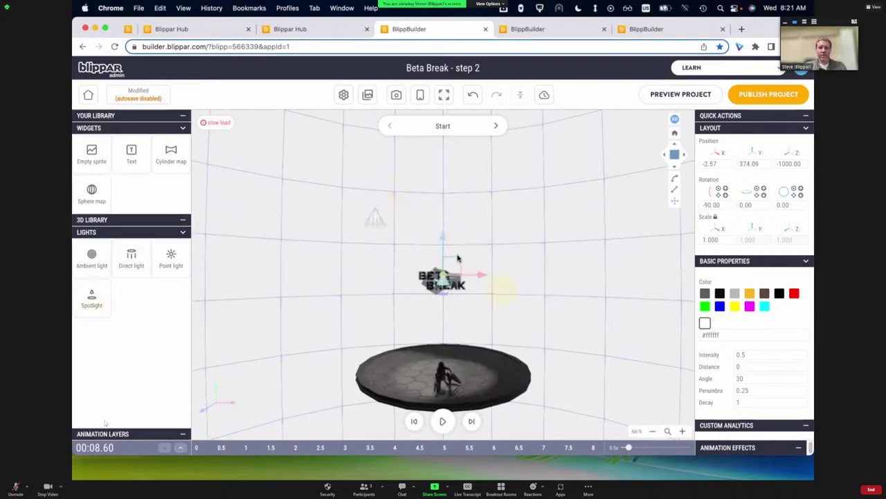
pyautogui.moveTo(449, 263); pyautogui.dragTo(497, 213)
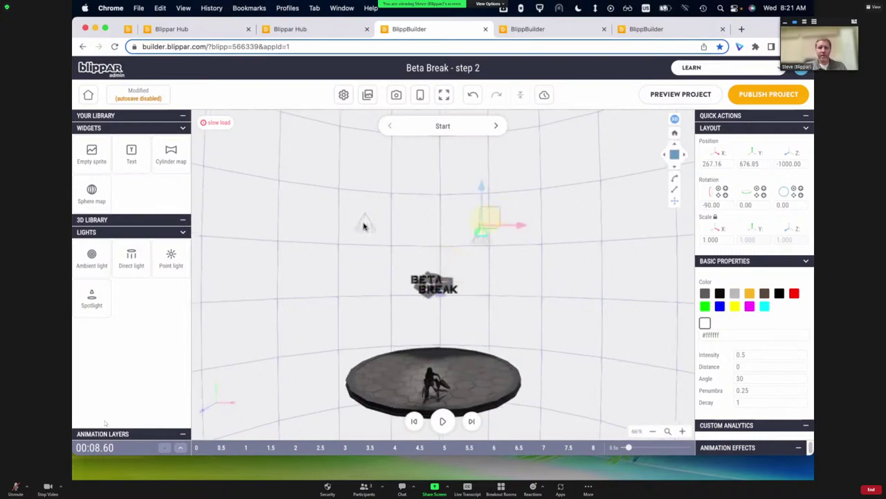
# - Color one spotlight green (#00ff00) and the other yellow (#ffff00), and move the green one to about X -327, Y 680
pyautogui.click(365, 223)
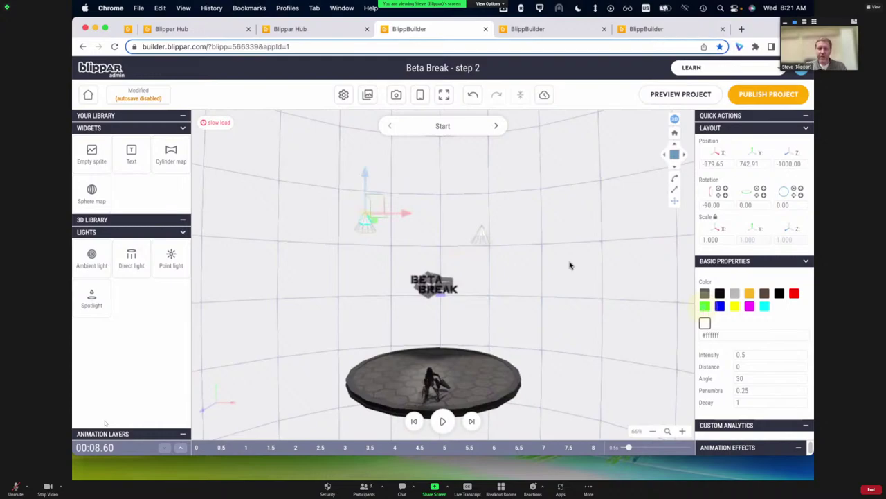
pyautogui.click(480, 237)
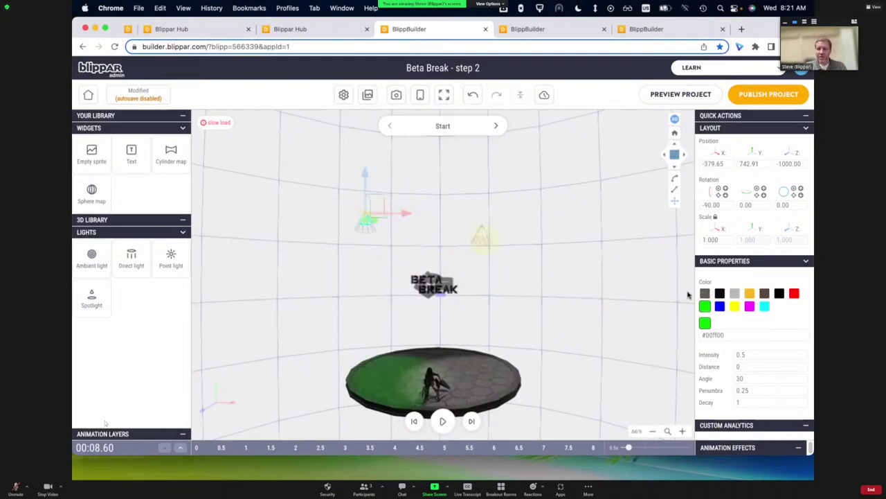
pyautogui.click(734, 306)
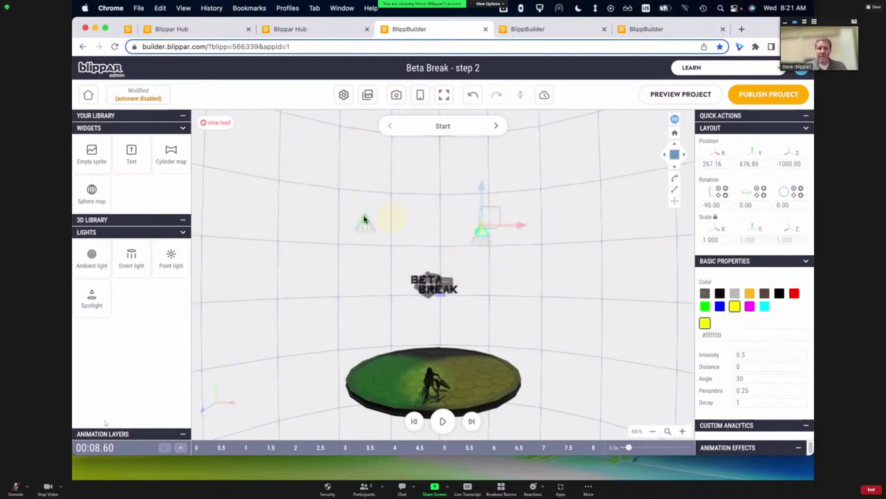
pyautogui.click(385, 206)
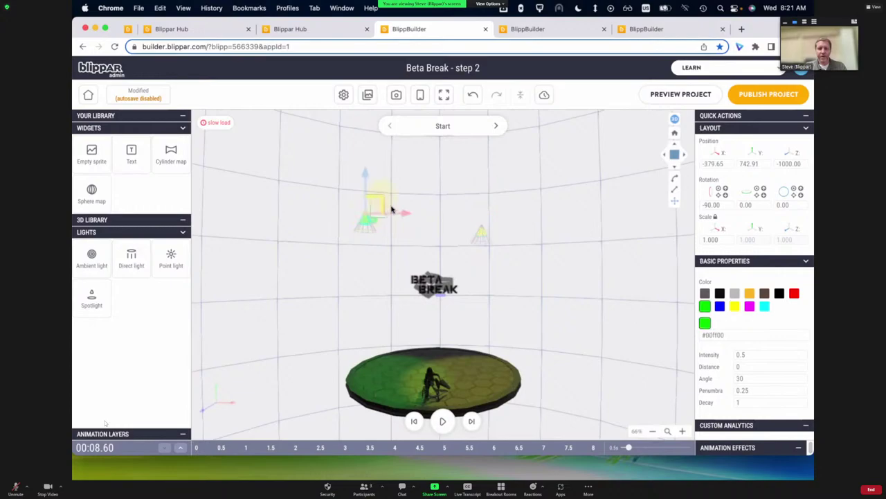
pyautogui.moveTo(392, 209); pyautogui.dragTo(478, 231)
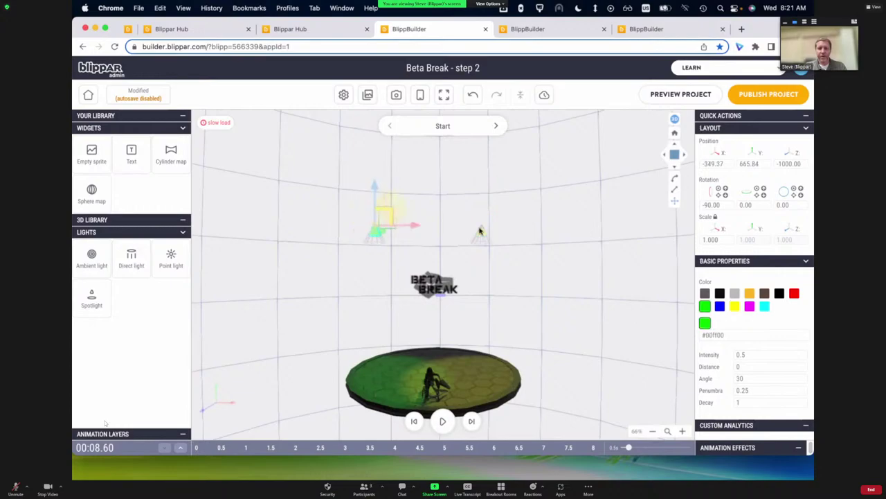
# - Select the green and yellow spotlights together and group them
pyautogui.click(673, 153)
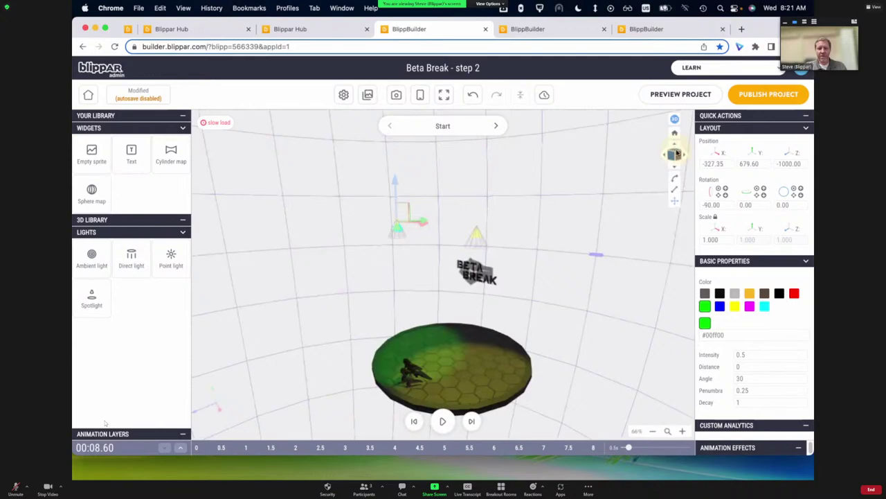
pyautogui.keyDown('shift'); pyautogui.click(483, 235); pyautogui.keyUp('shift')
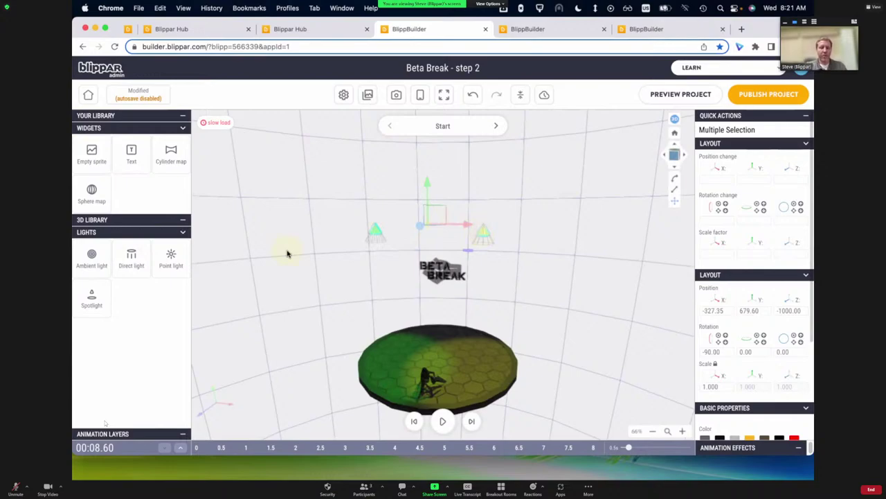
pyautogui.hotkey('ctrl', 'g')
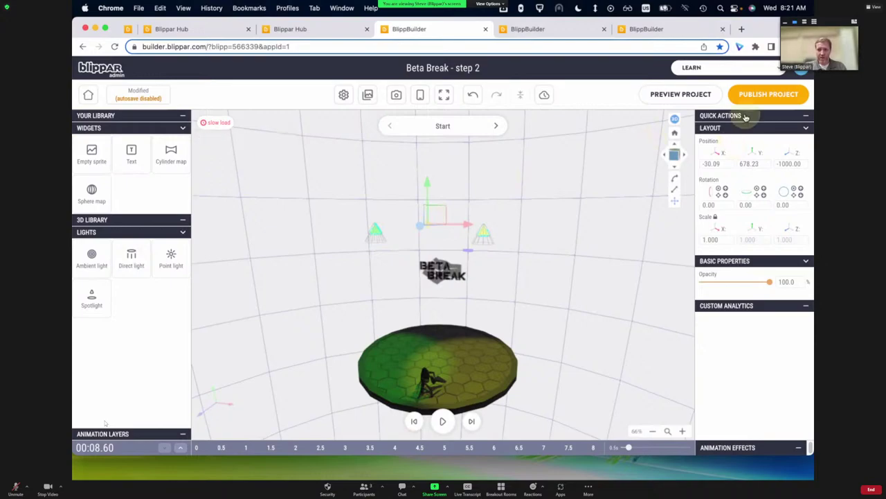
# - Review the keyboard shortcuts in the Quick Actions list and collapse the list again
pyautogui.click(745, 118)
pyautogui.scroll(-1, 733, 298)
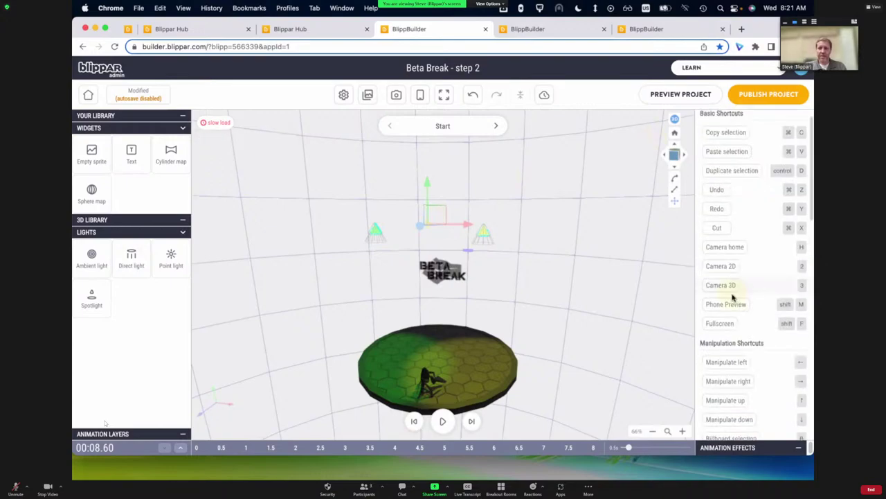
pyautogui.scroll(-4, 734, 298)
pyautogui.scroll(-4, 734, 299)
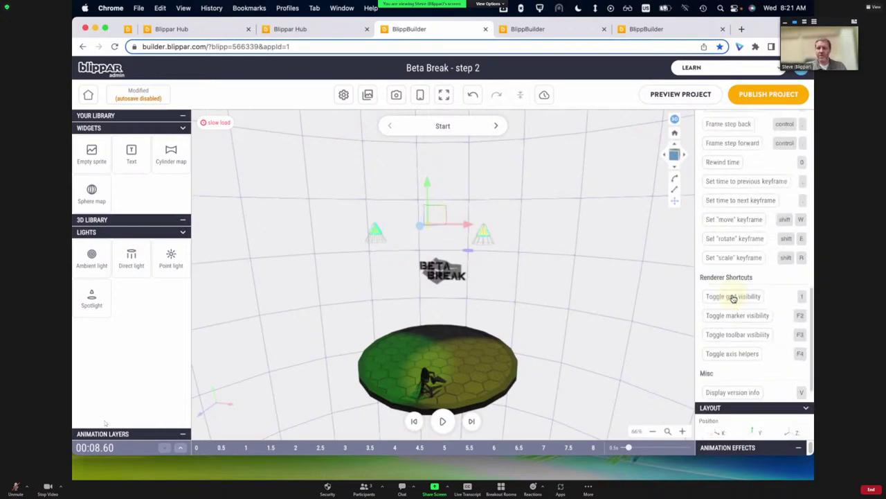
pyautogui.scroll(8, 734, 299)
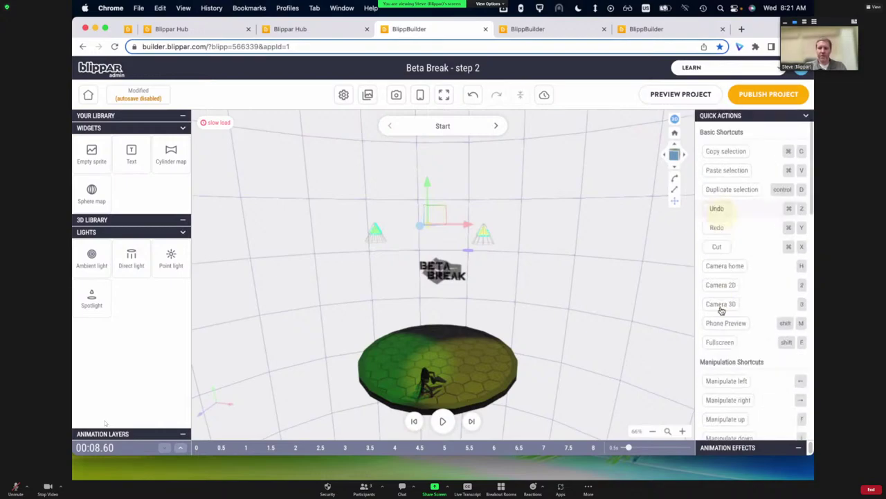
pyautogui.click(755, 116)
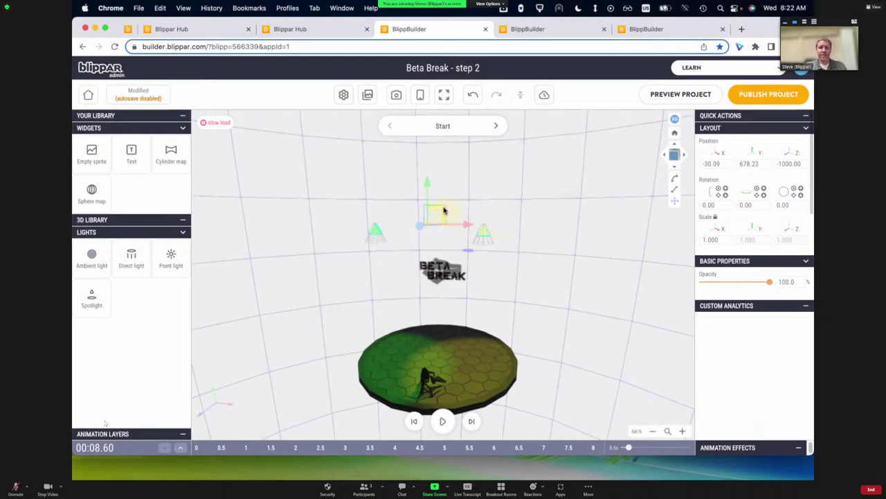
# - Move the spotlight group higher above the platform, to about X 154, Y 850
pyautogui.moveTo(447, 212); pyautogui.dragTo(455, 189)
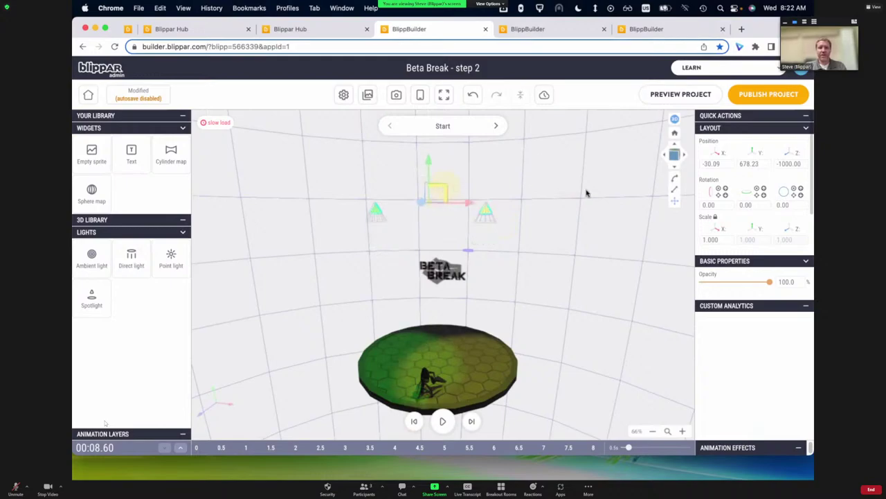
pyautogui.click(513, 208)
pyautogui.click(446, 188)
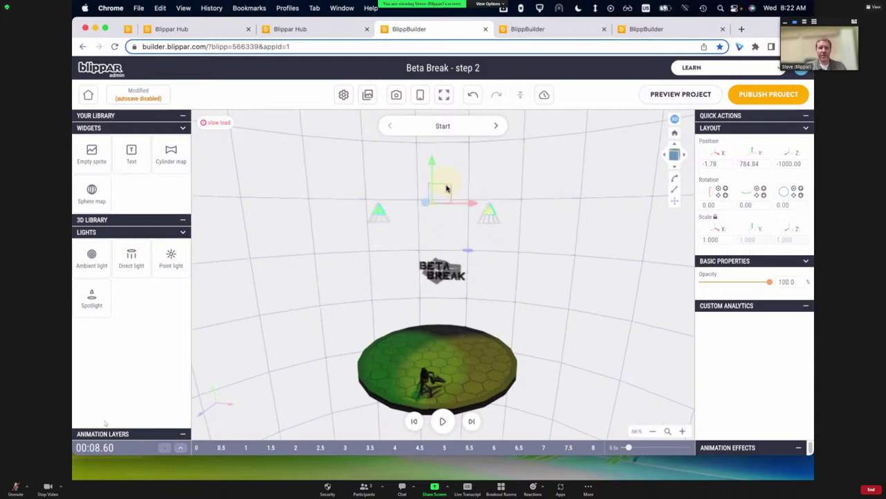
pyautogui.moveTo(449, 190); pyautogui.dragTo(479, 176)
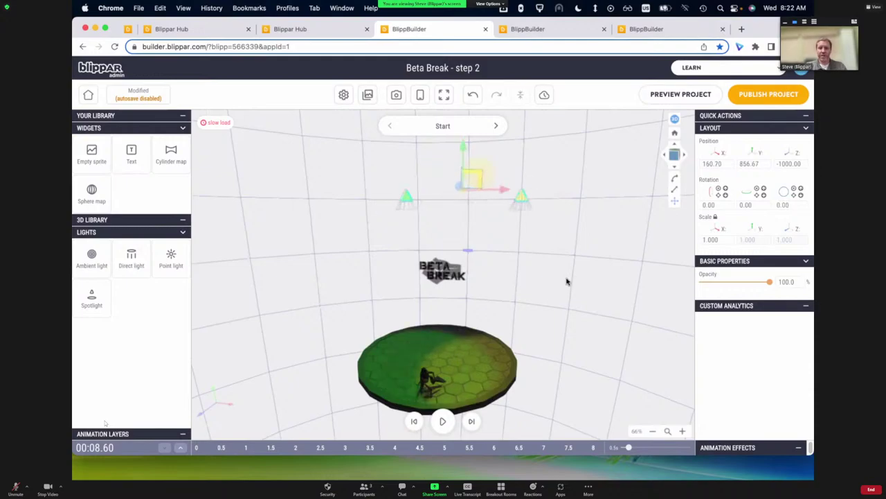
# - Expand the animation timeline and add a Rotate effect to the spotlight group starting at 0.90 s
pyautogui.click(180, 447)
pyautogui.click(246, 377)
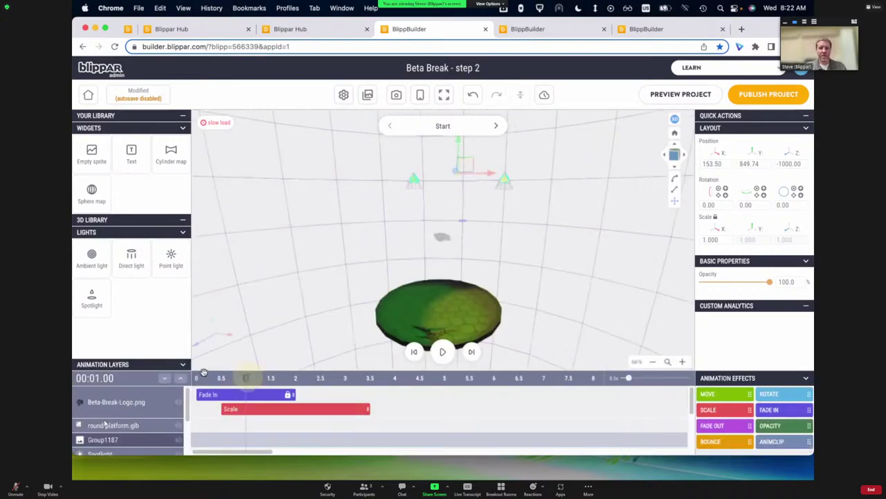
pyautogui.click(216, 377)
pyautogui.click(240, 377)
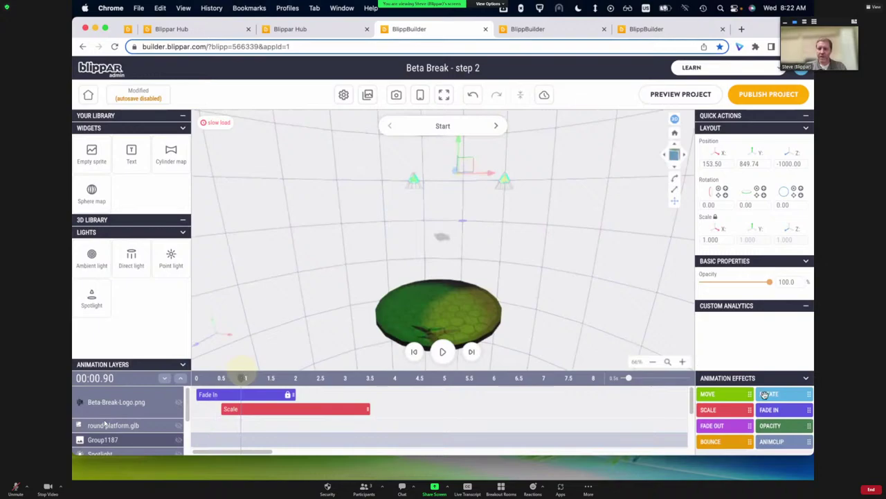
pyautogui.moveTo(770, 393); pyautogui.dragTo(369, 408)
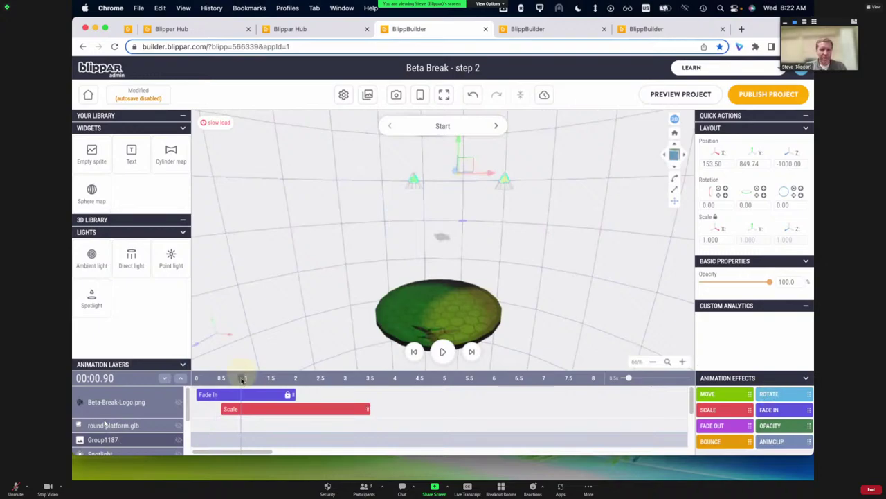
pyautogui.click(778, 396)
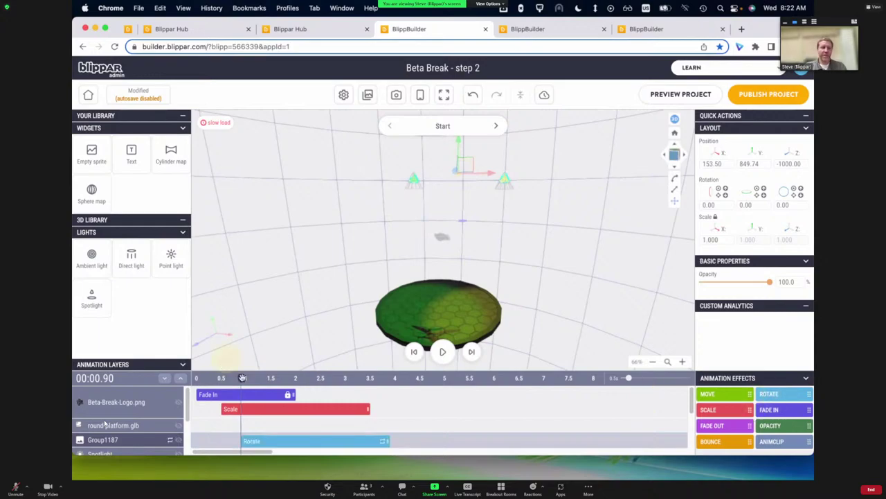
# - Scrub through the Rotate effect up to 4.00 s to examine how the spotlight group turns
pyautogui.moveTo(243, 377); pyautogui.dragTo(325, 380)
pyautogui.click(384, 378)
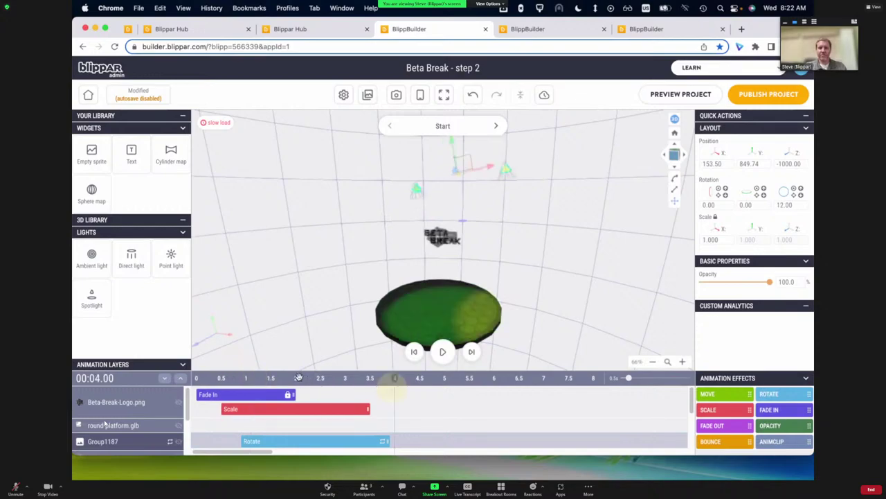
pyautogui.click(341, 378)
# - At 3.90 s, set the spotlight group's Z rotation to 0 and its Y rotation to 360
pyautogui.click(387, 381)
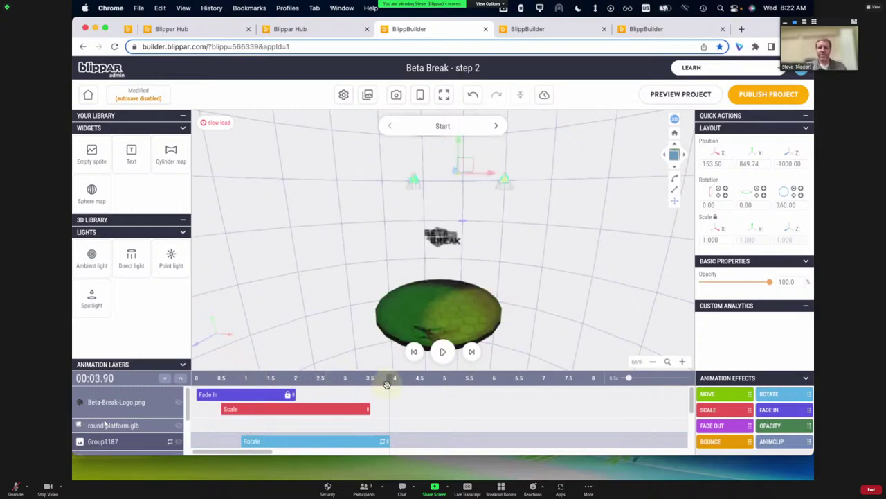
pyautogui.click(785, 206)
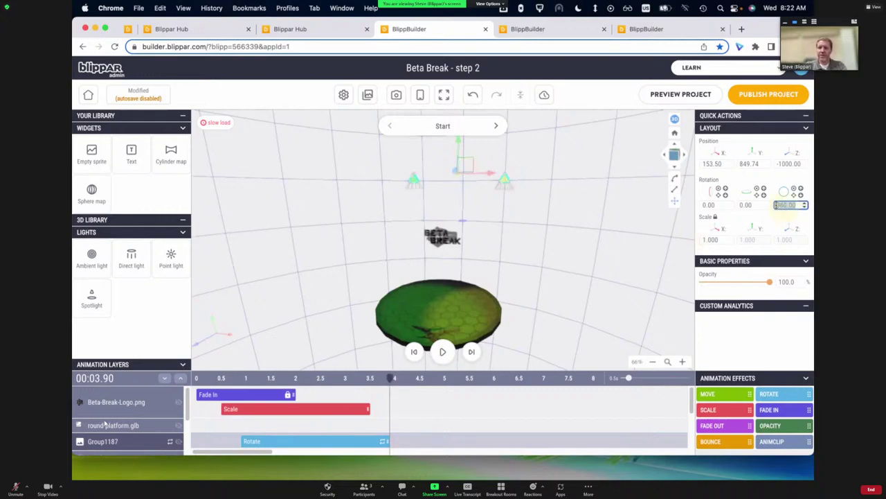
pyautogui.press('BackSpace')
pyautogui.click(753, 205)
pyautogui.write('3')
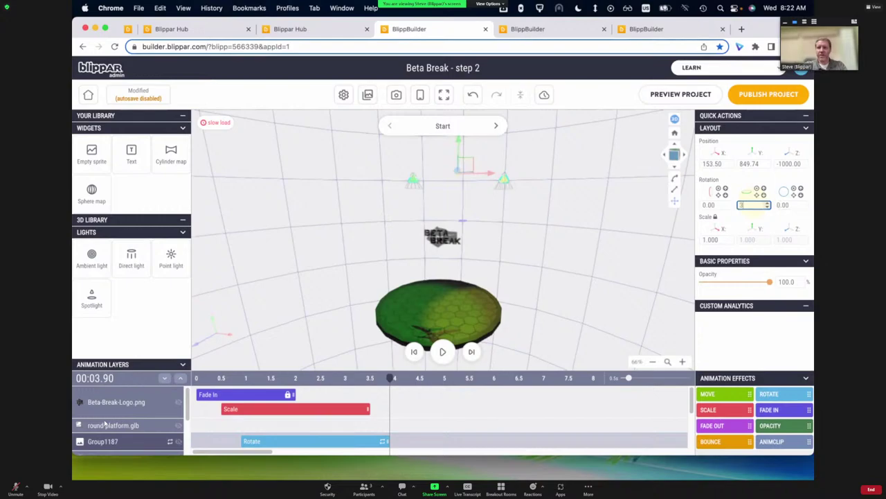
pyautogui.write('60')
pyautogui.press('Return')
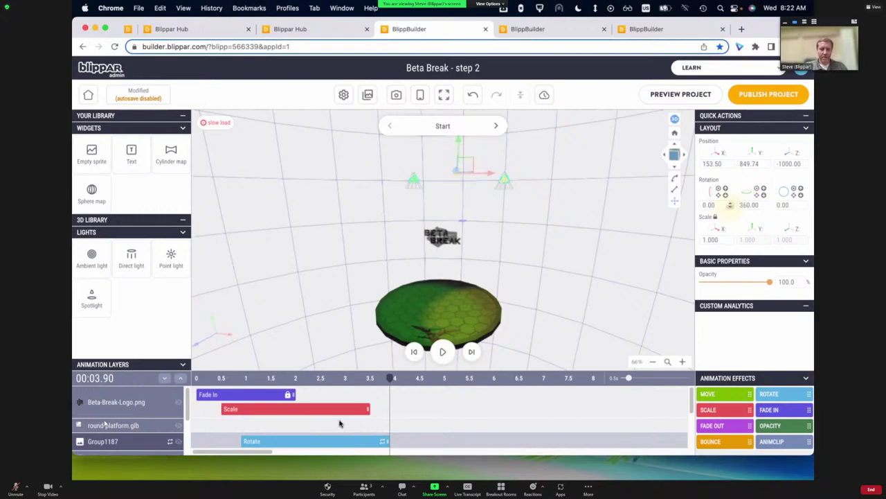
# - Select the Rotate effect and scrub along the timeline, also viewing from above, to examine how the spotlights circle over the platform
pyautogui.click(336, 441)
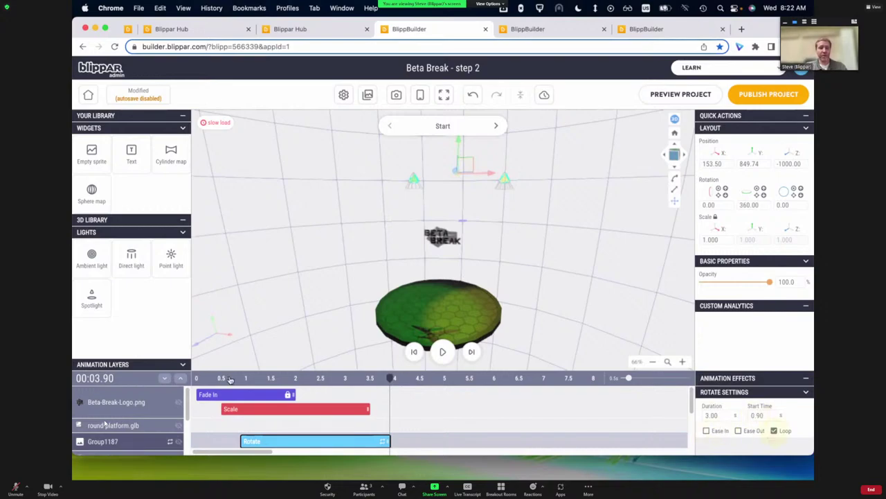
pyautogui.moveTo(230, 380); pyautogui.dragTo(367, 380)
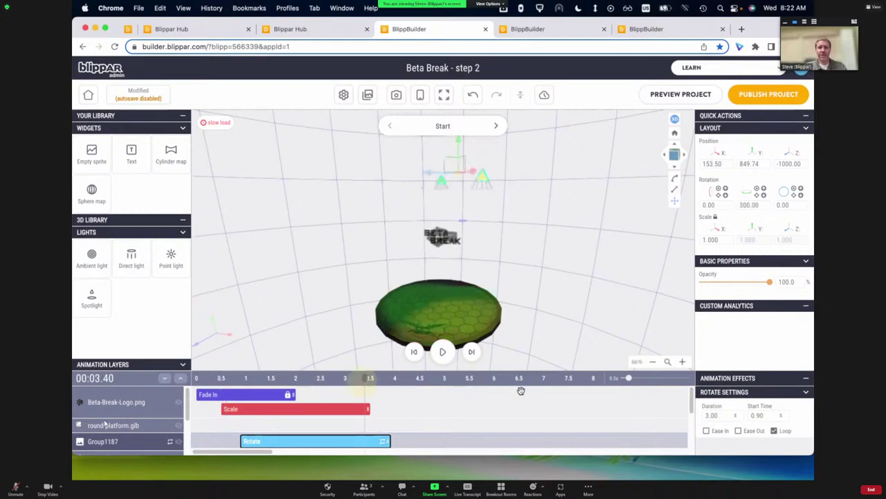
pyautogui.moveTo(520, 390); pyautogui.dragTo(340, 383)
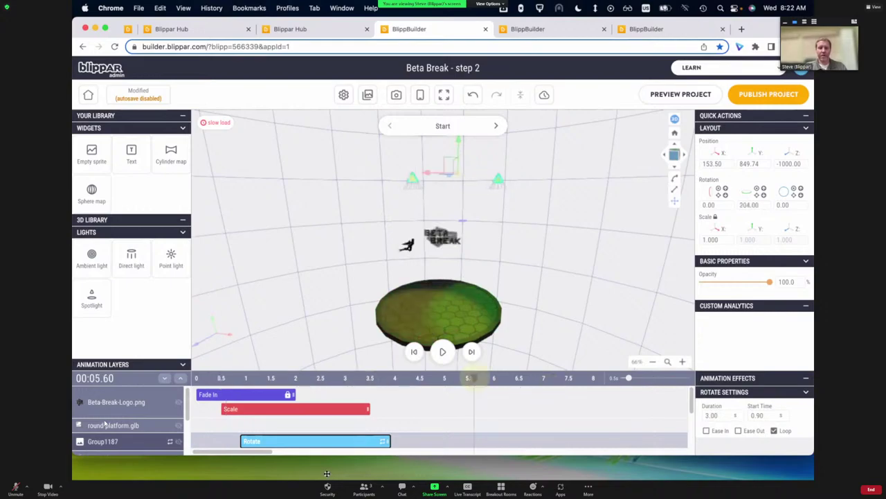
pyautogui.click(382, 381)
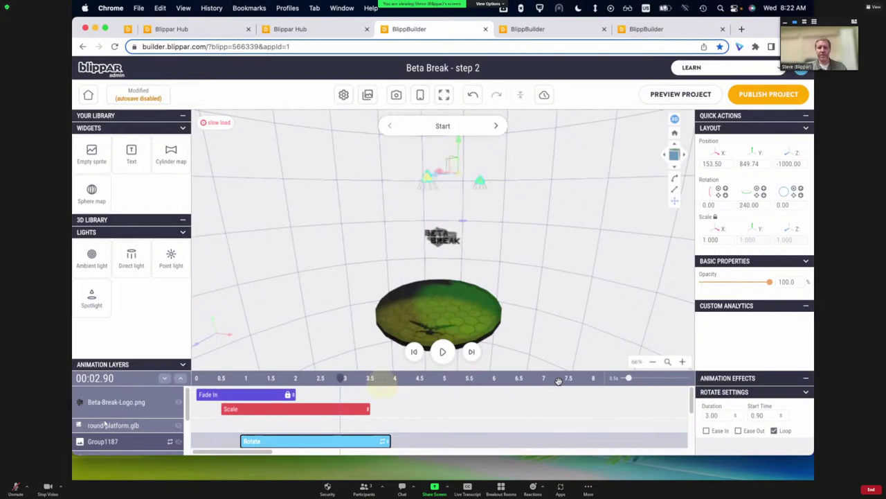
pyautogui.click(533, 380)
pyautogui.click(675, 154)
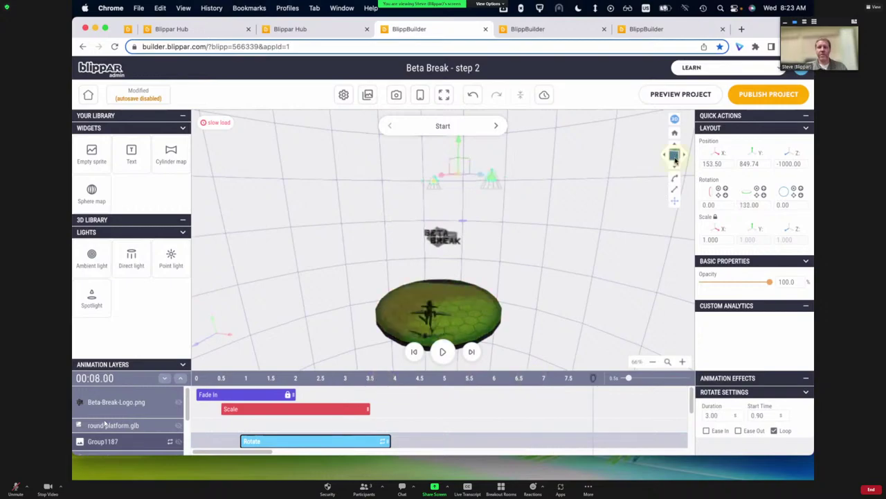
pyautogui.click(308, 379)
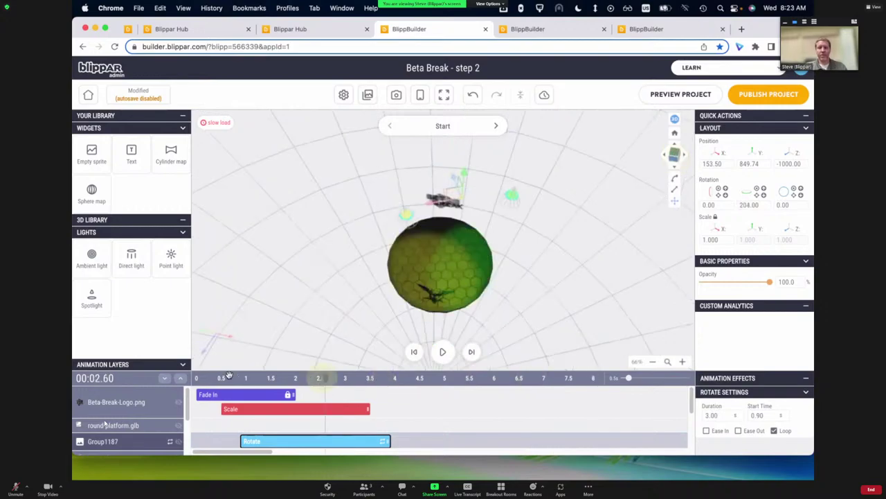
pyautogui.click(275, 377)
pyautogui.click(444, 377)
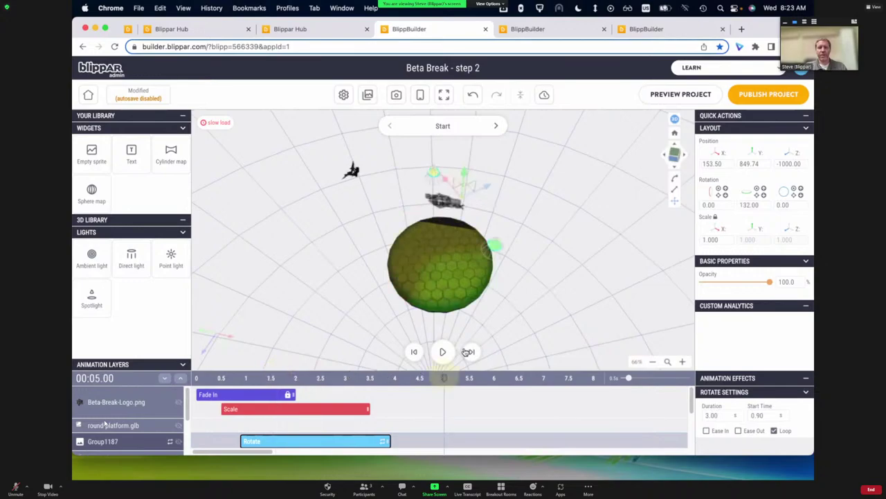
# - Play the scene animation from the default view to check the looping spotlights, and pause it at 17.90 s
pyautogui.click(673, 136)
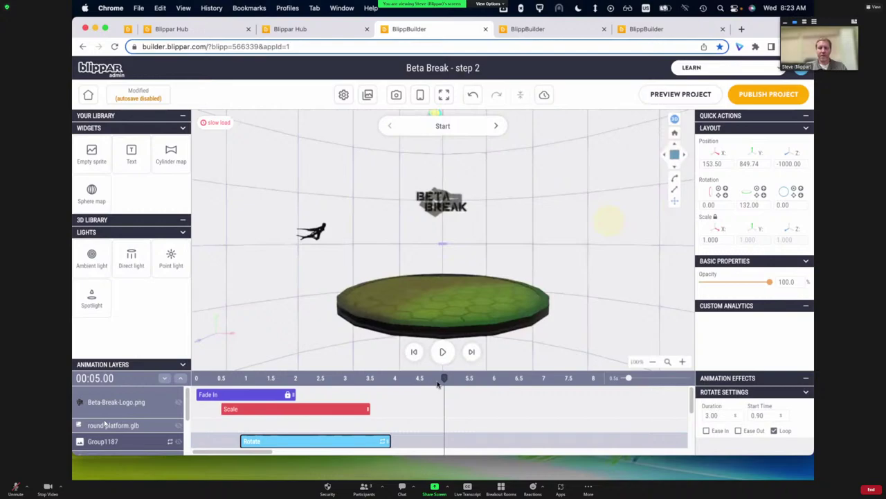
pyautogui.click(440, 353)
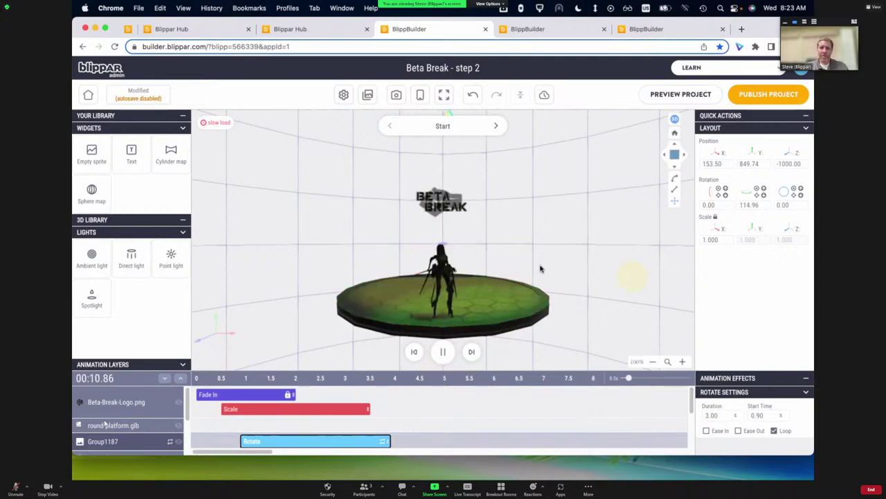
pyautogui.click(443, 358)
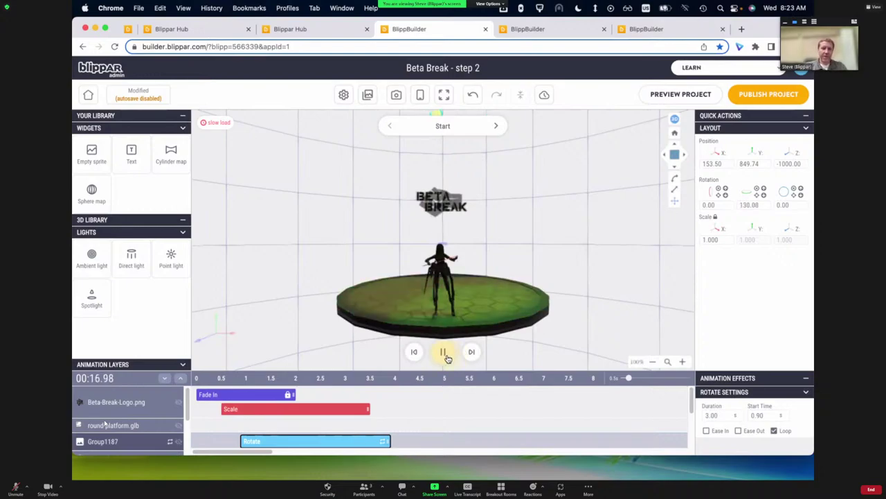
pyautogui.click(444, 353)
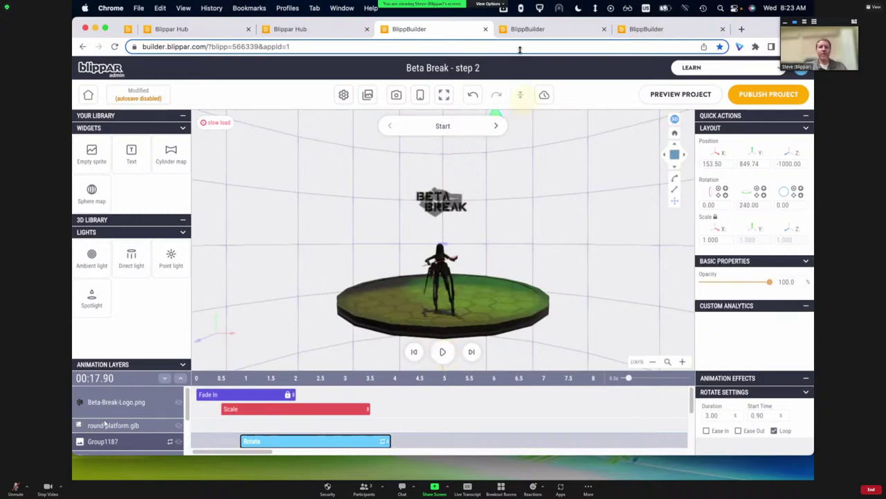
# - Switch to the Beta Break - step 3 project and play its animation up to 20.50 s to examine the finished scene
pyautogui.click(547, 29)
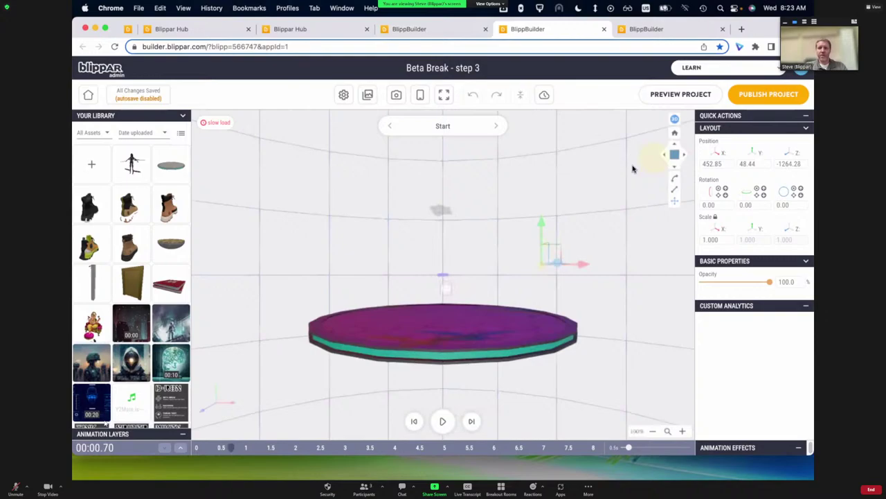
pyautogui.moveTo(632, 168); pyautogui.dragTo(627, 191)
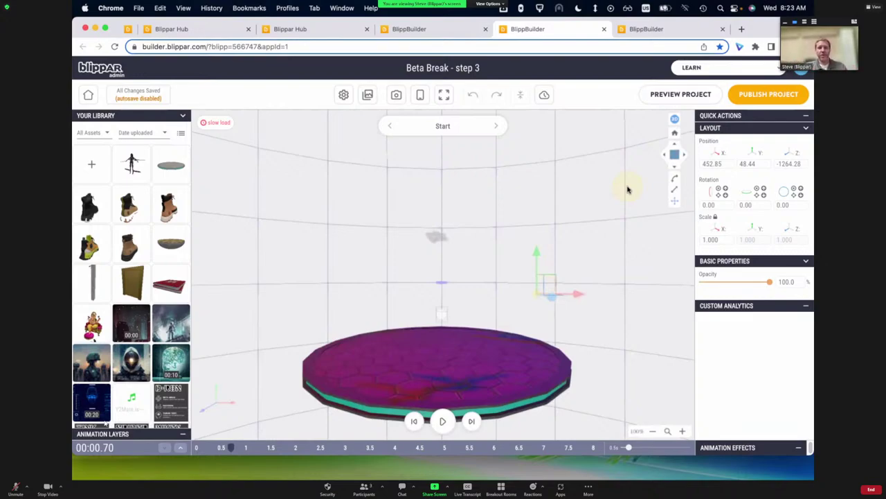
pyautogui.click(530, 211)
pyautogui.click(451, 303)
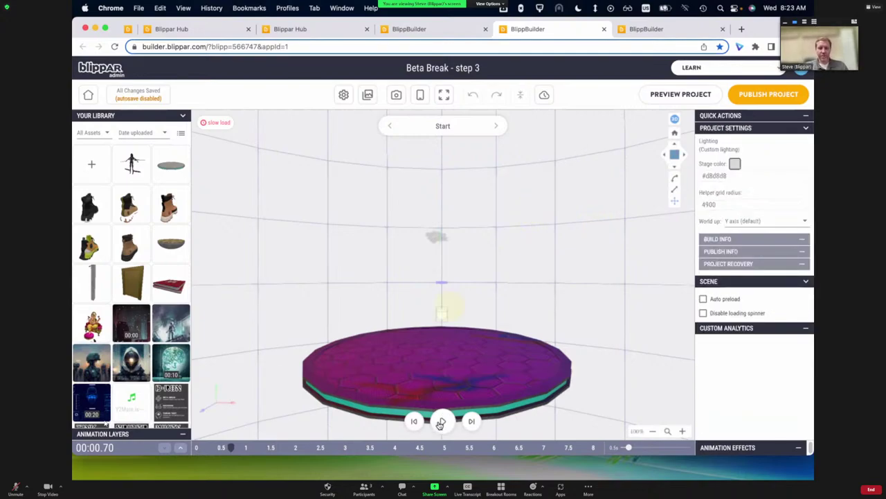
pyautogui.click(441, 422)
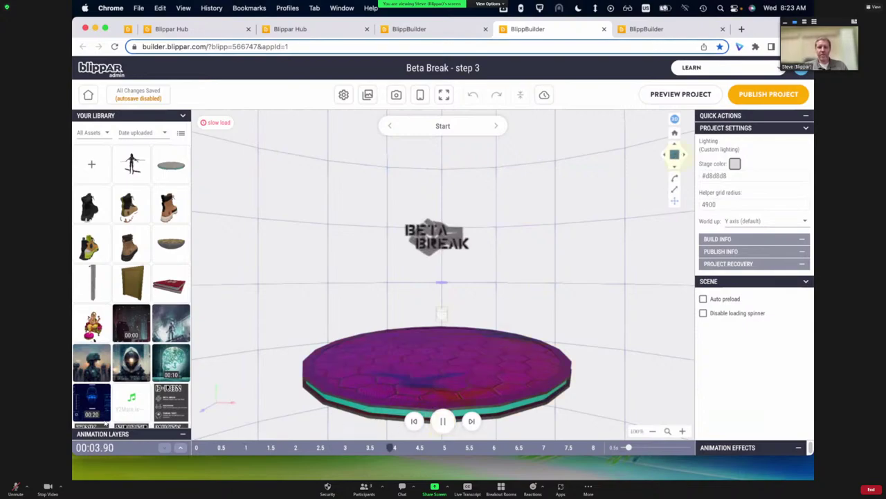
pyautogui.moveTo(674, 153); pyautogui.dragTo(674, 166)
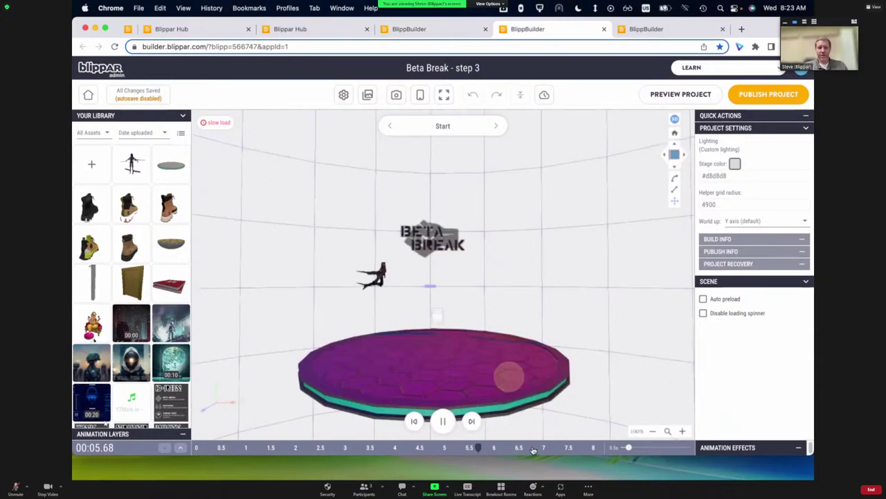
pyautogui.click(561, 448)
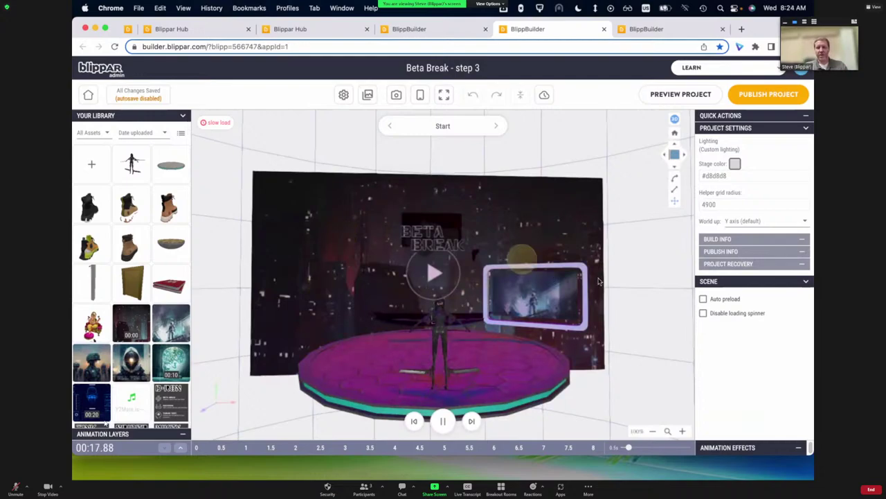
pyautogui.click(446, 420)
# - Select the background video and review its display settings for playback in AR space
pyautogui.click(696, 338)
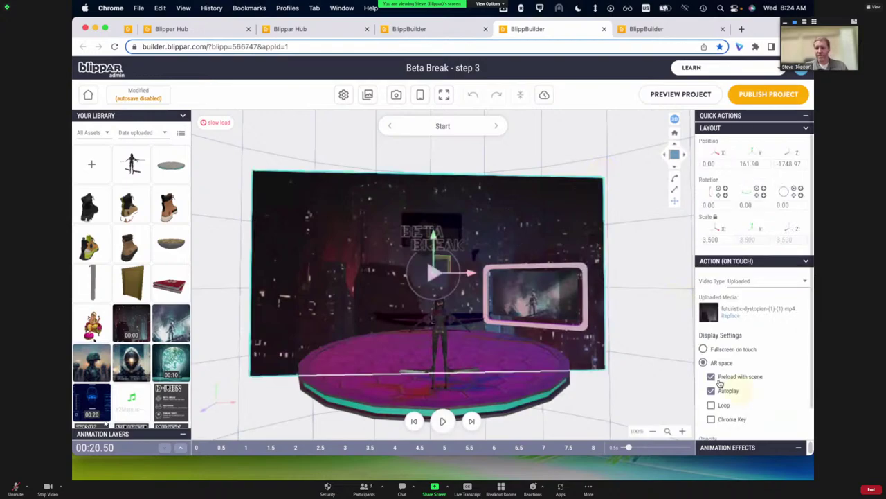
pyautogui.click(642, 260)
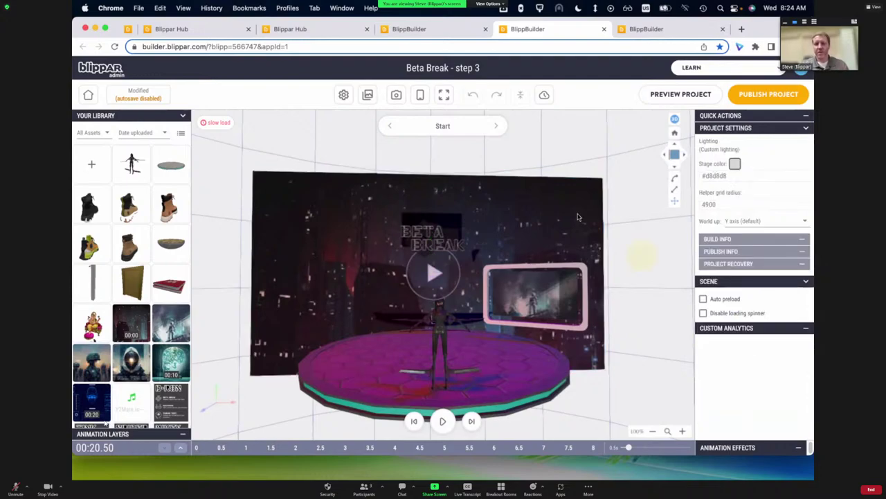
pyautogui.click(553, 211)
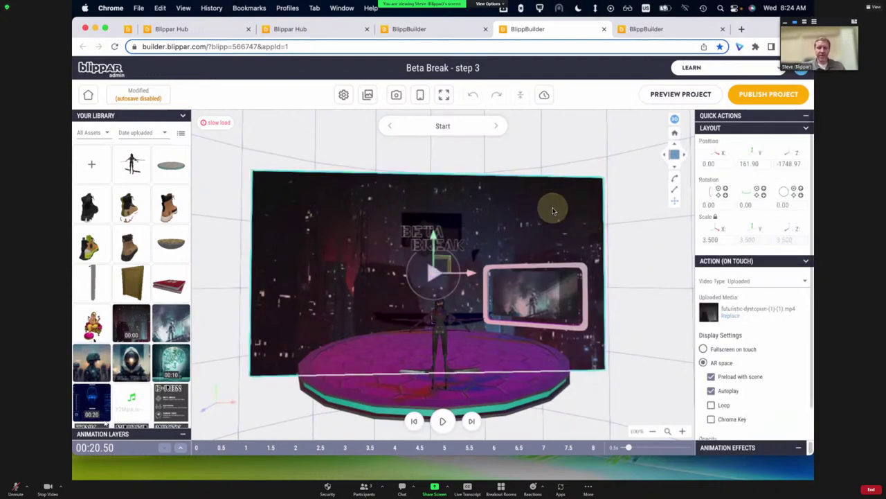
# - Set the touch action of the Beta-Break-4.jpg image inside the floating frame to Go to scene, targeting the Start scene
pyautogui.click(549, 292)
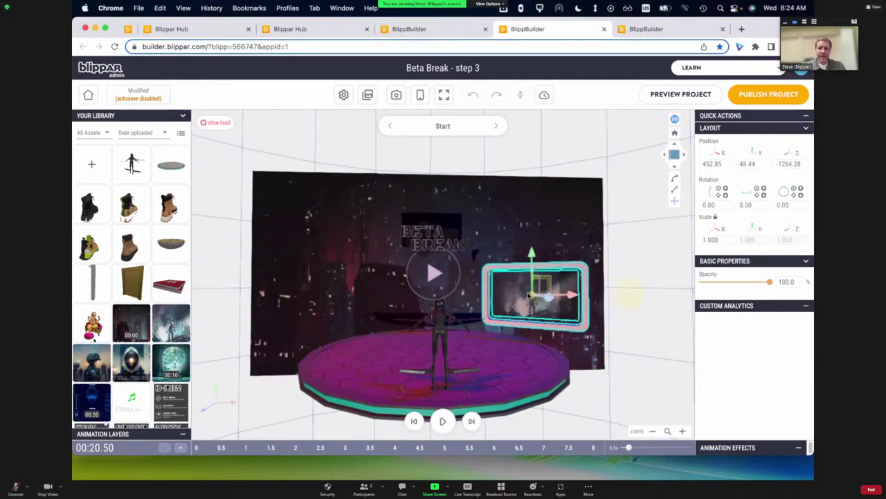
pyautogui.scroll(3, 546, 304)
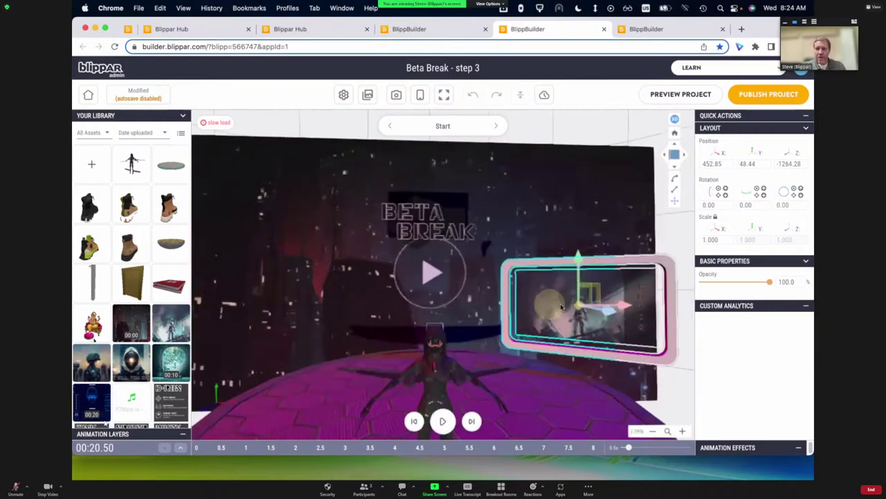
pyautogui.click(544, 300)
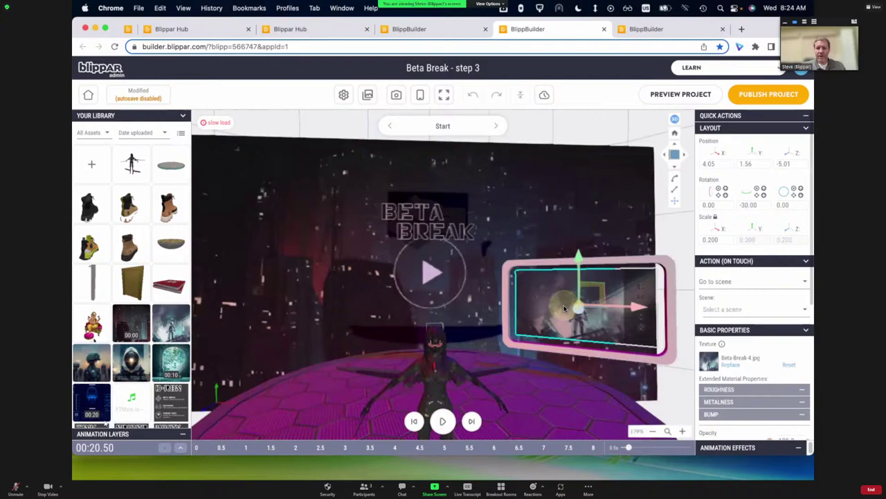
pyautogui.scroll(-1, 545, 302)
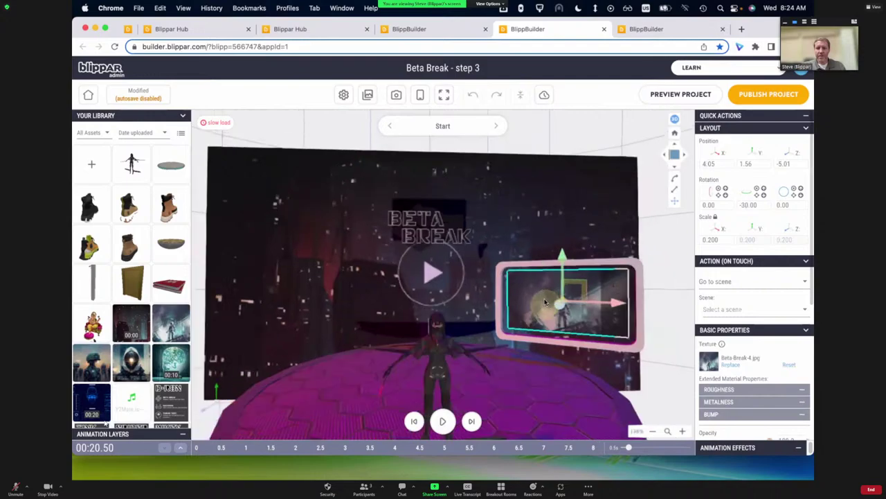
pyautogui.click(754, 261)
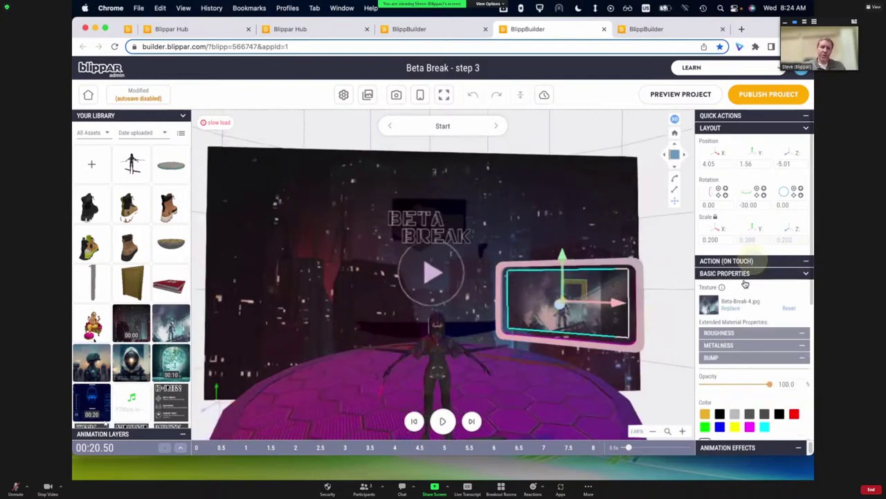
pyautogui.click(745, 282)
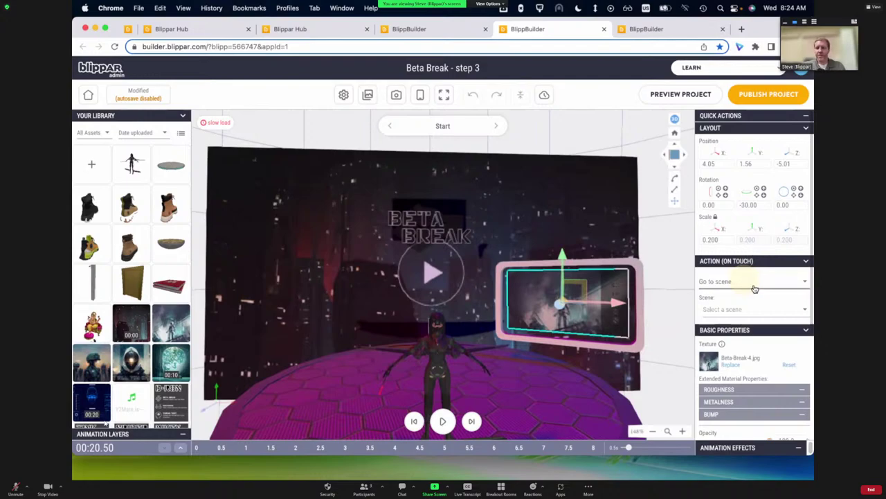
pyautogui.click(748, 285)
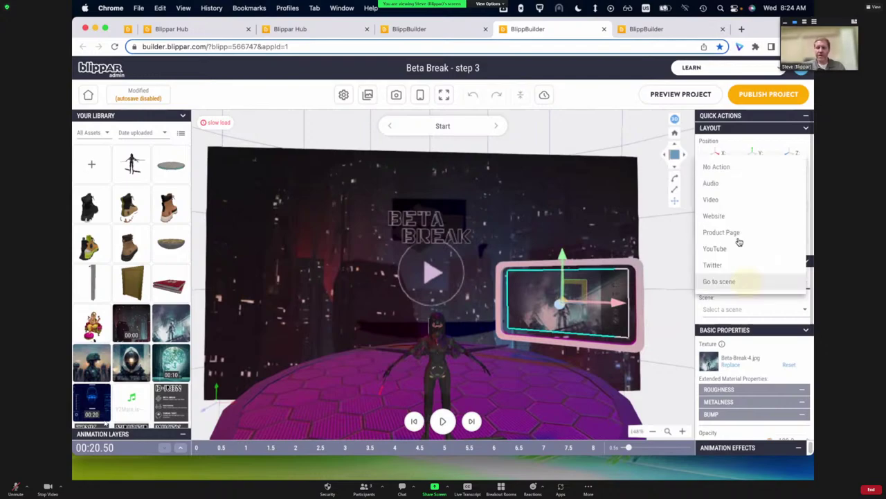
pyautogui.click(735, 282)
pyautogui.click(738, 308)
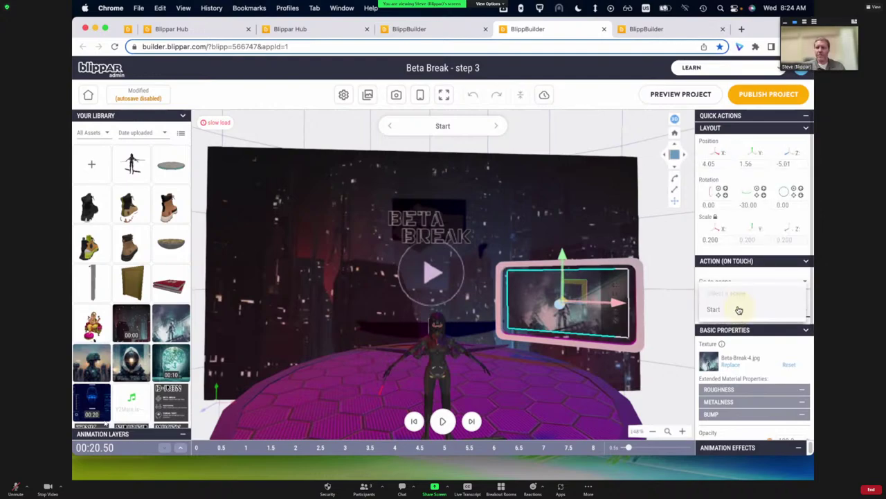
pyautogui.click(738, 310)
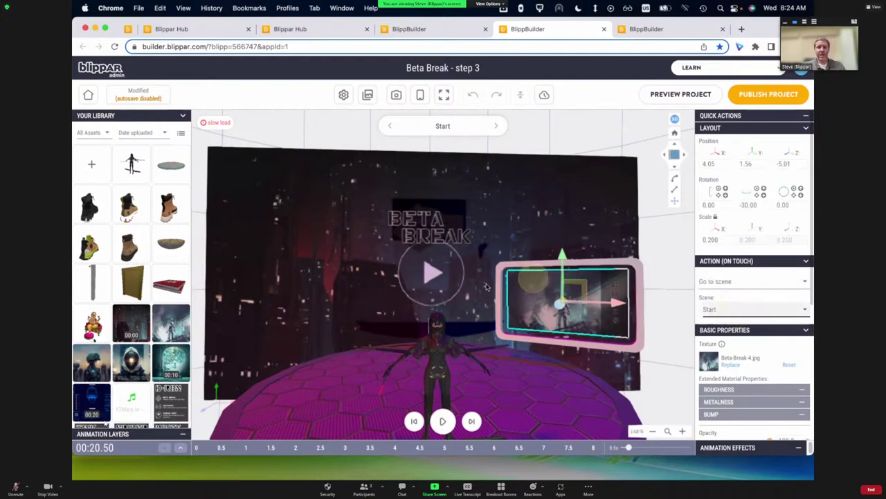
# - Add a new scene named Scene 2 to the project and close the scene list
pyautogui.scroll(-3, 486, 286)
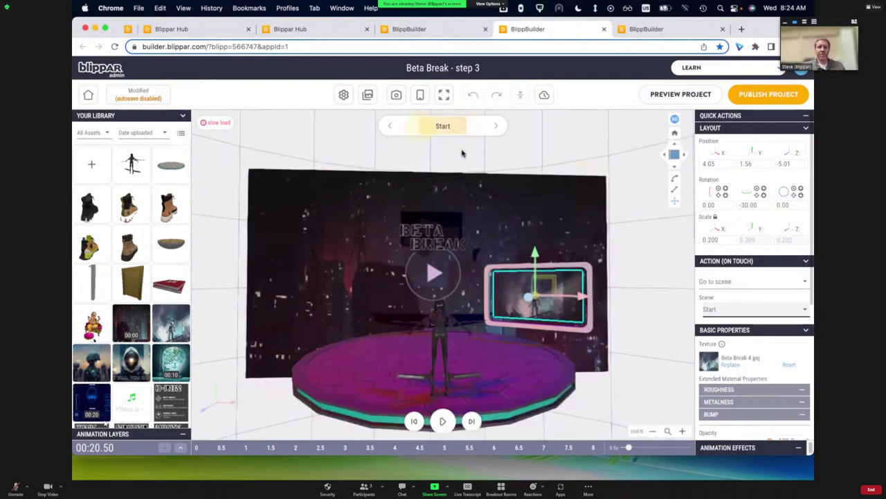
pyautogui.click(461, 151)
pyautogui.click(443, 127)
pyautogui.click(382, 252)
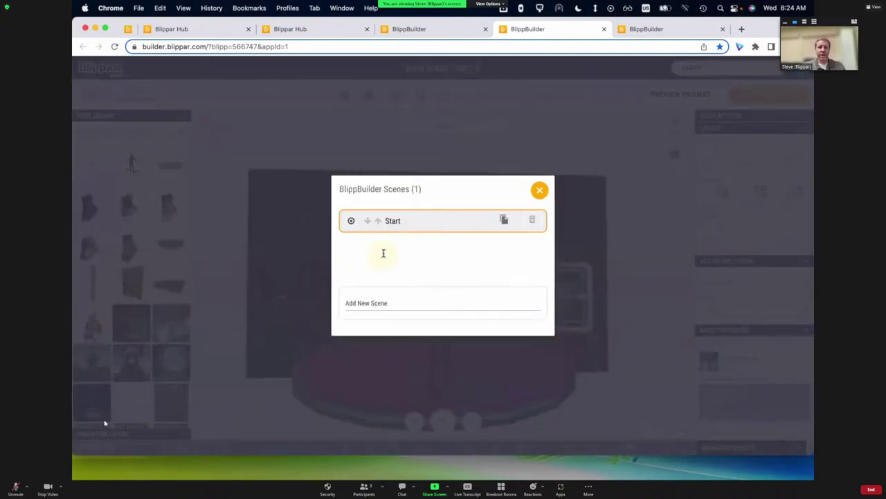
pyautogui.click(409, 303)
pyautogui.write('Scene 2')
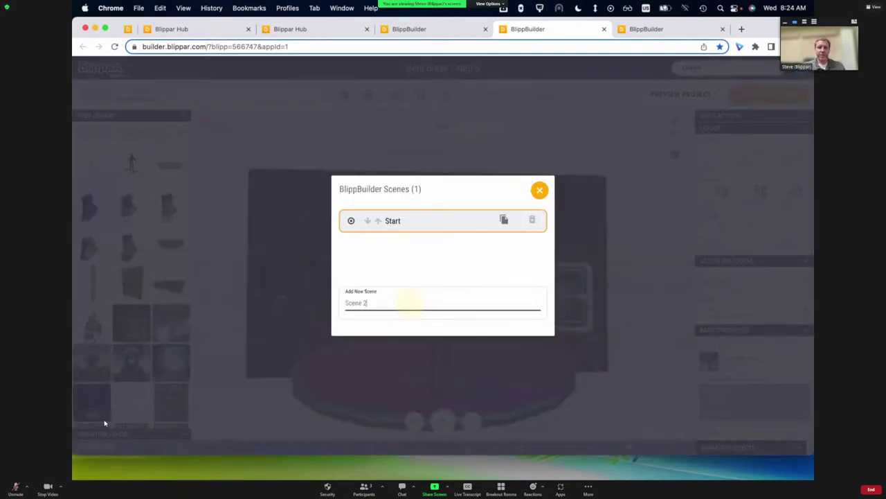
pyautogui.press('Return')
pyautogui.click(540, 196)
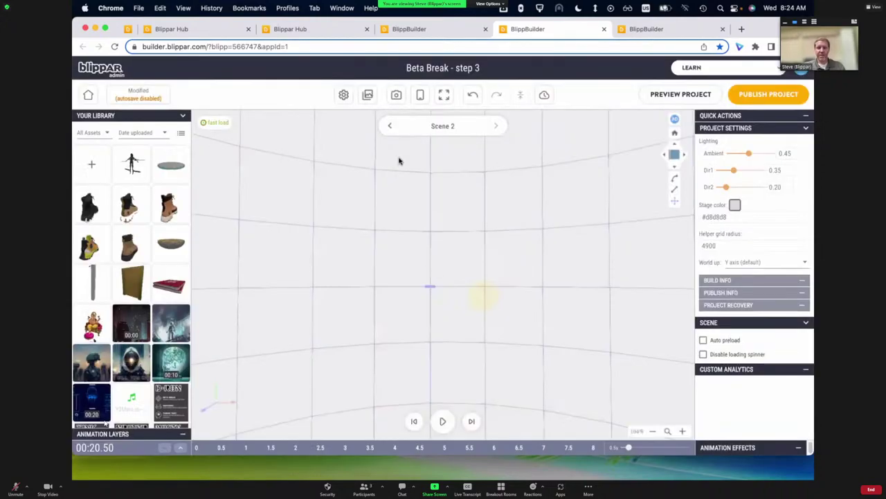
# - Return to the Start scene and set the framed Beta-Break-4.jpg image's Go to scene touch action to target Scene 2
pyautogui.click(391, 130)
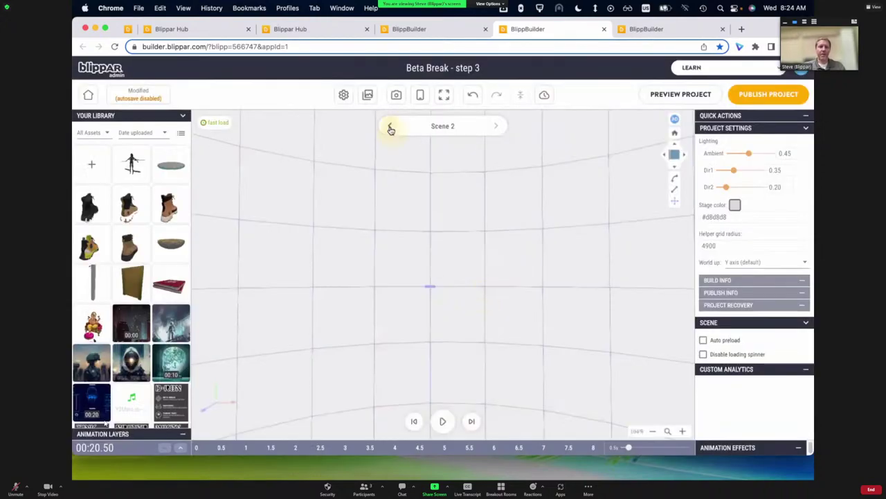
pyautogui.click(495, 128)
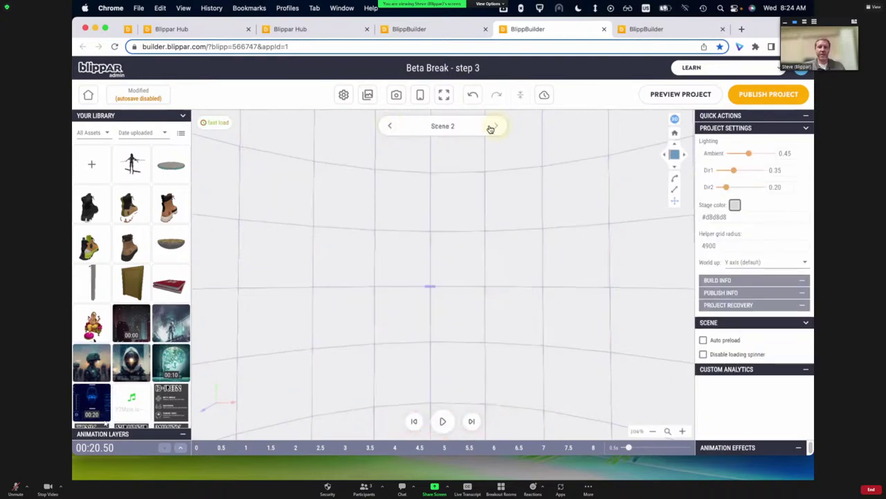
pyautogui.click(390, 125)
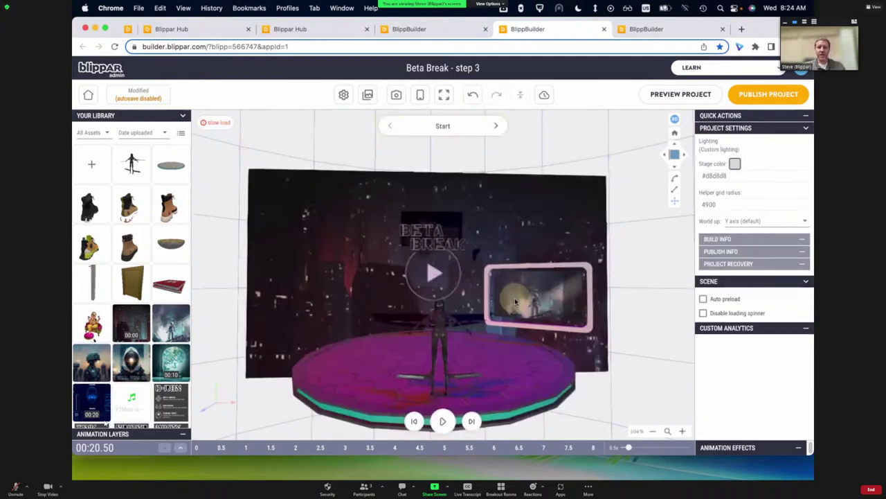
pyautogui.click(515, 302)
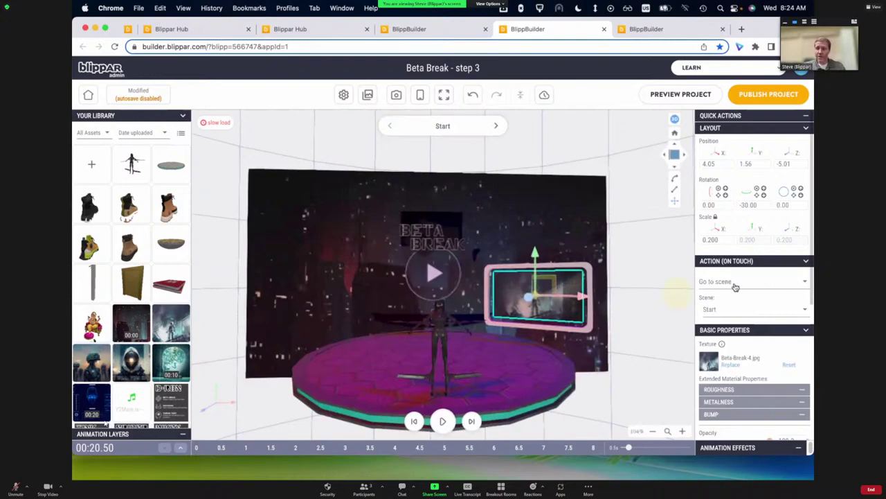
pyautogui.click(736, 308)
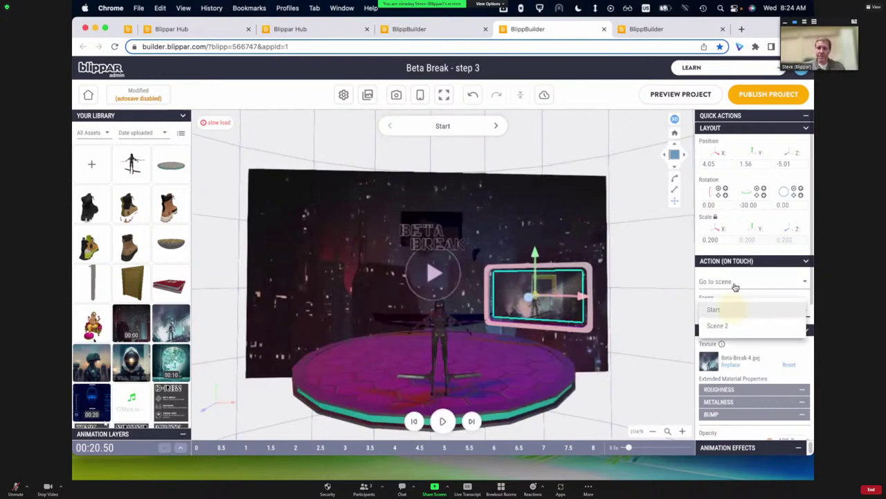
pyautogui.click(734, 327)
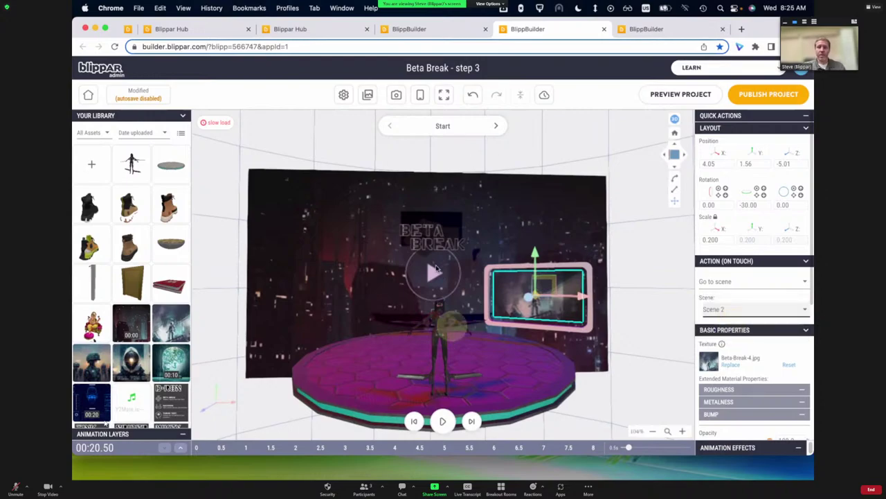
# - Copy the round platform and background video together from the Start scene and paste them into Scene 2
pyautogui.click(495, 127)
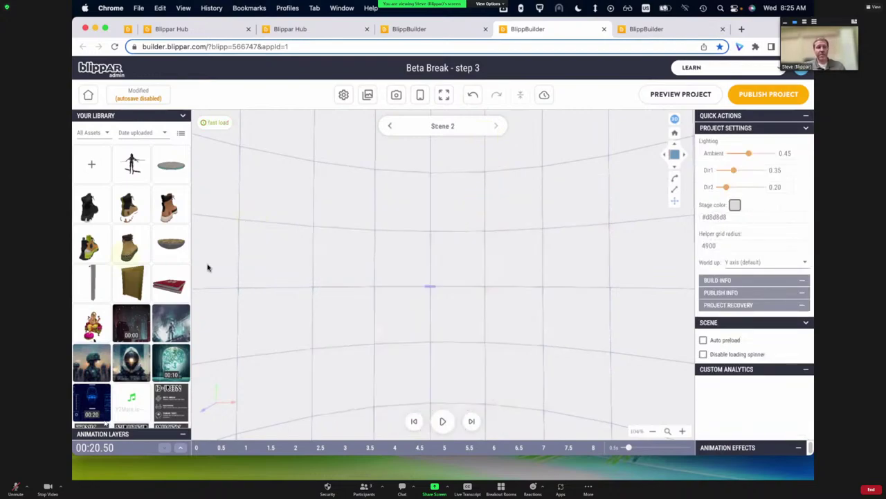
pyautogui.click(390, 126)
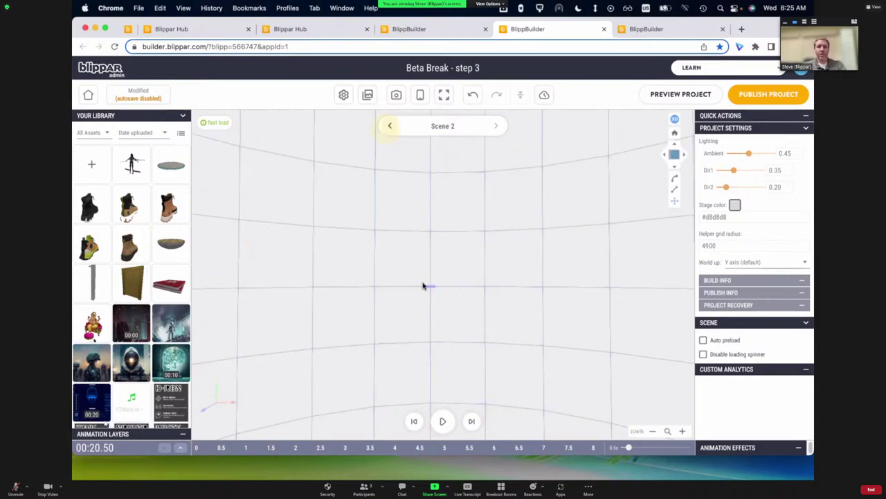
pyautogui.click(430, 355)
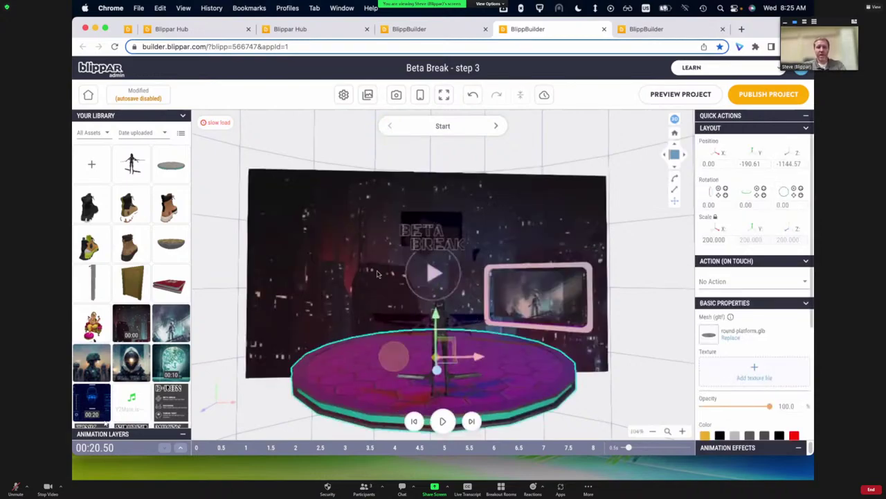
pyautogui.click(340, 283)
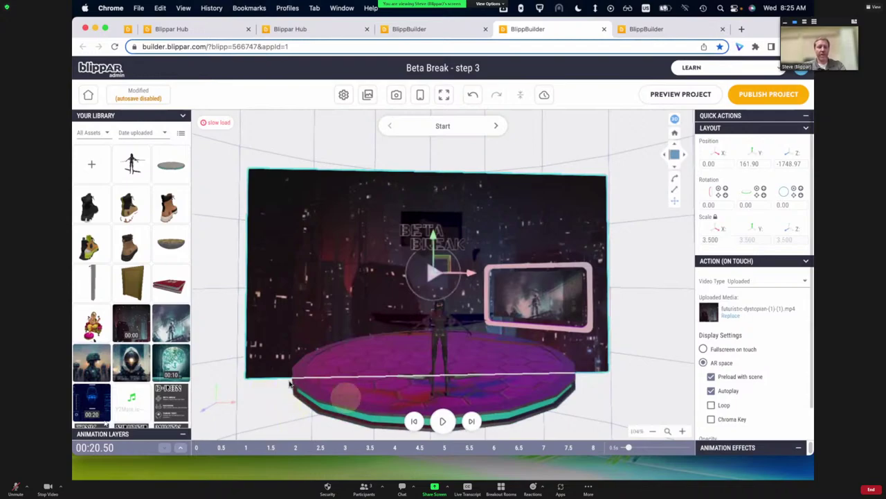
pyautogui.click(260, 386)
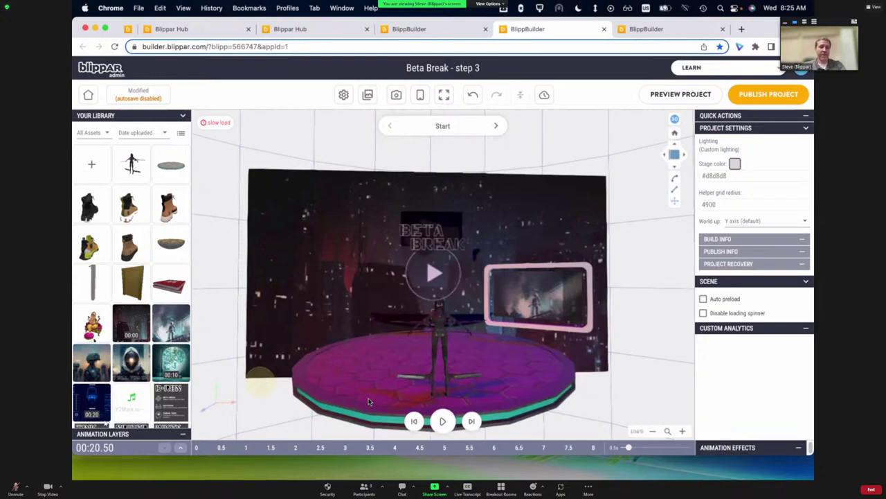
pyautogui.click(318, 363)
pyautogui.keyDown('shift'); pyautogui.click(267, 310); pyautogui.keyUp('shift')
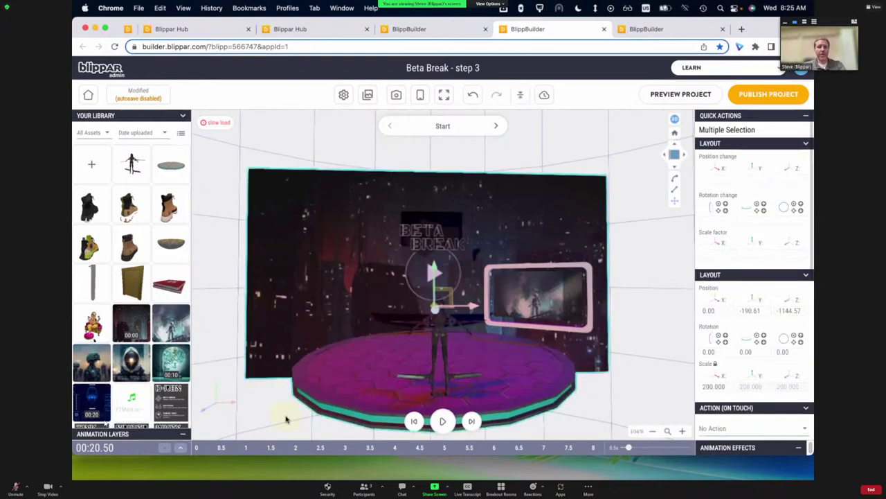
pyautogui.press('super+c')
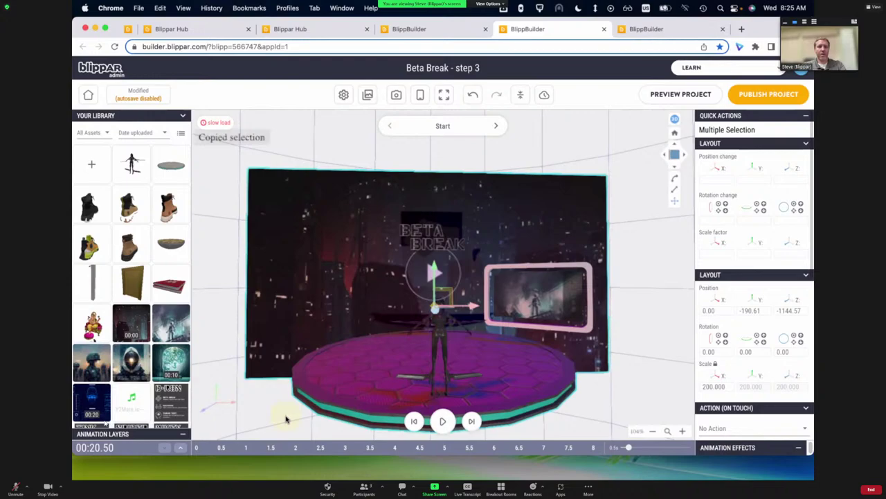
pyautogui.click(496, 124)
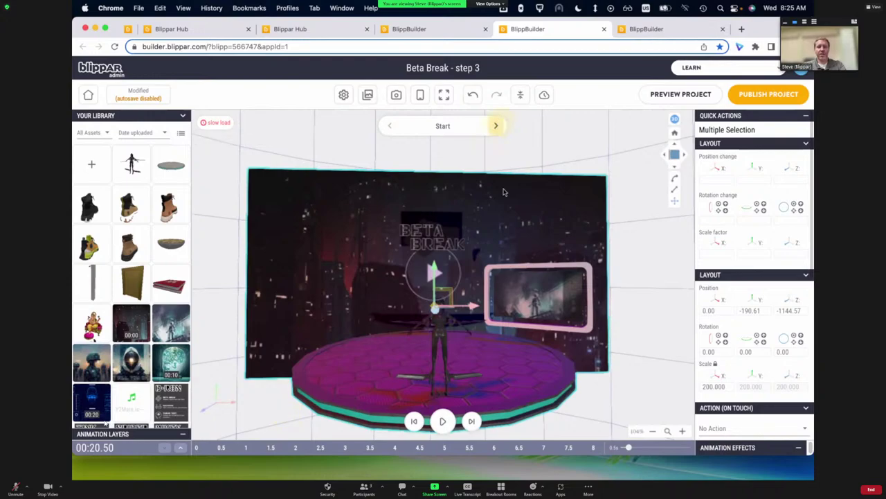
pyautogui.press('super+v')
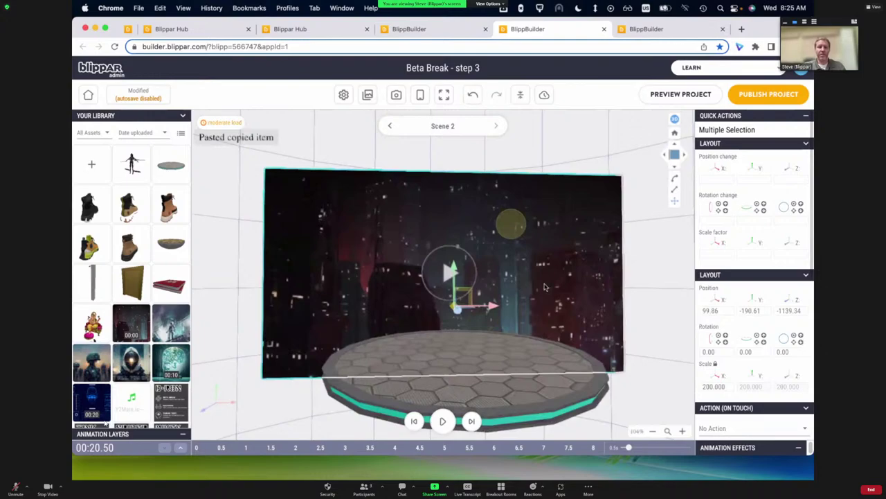
# - Delete the pasted background video and round platform from Scene 2
pyautogui.click(592, 290)
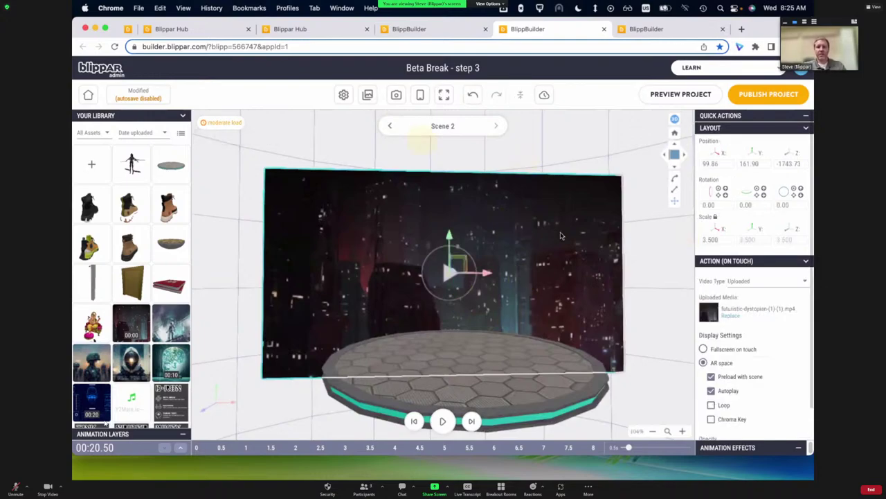
pyautogui.press('Delete')
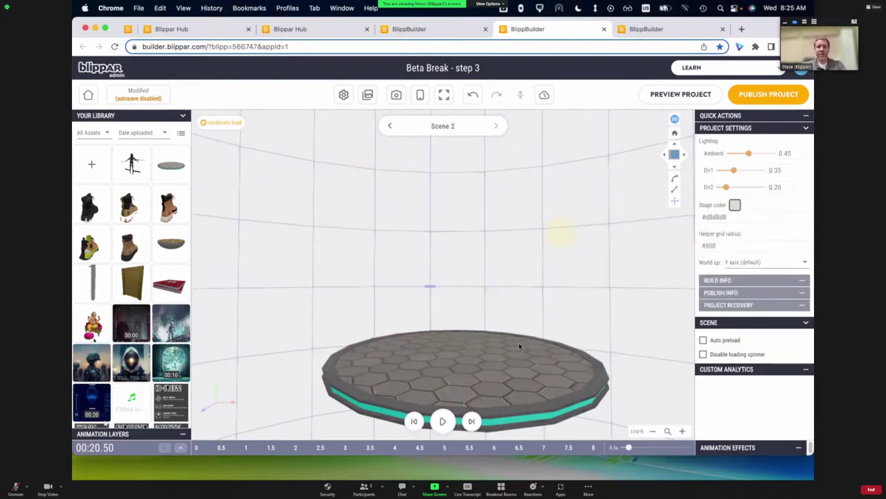
pyautogui.click(519, 342)
pyautogui.press('Delete')
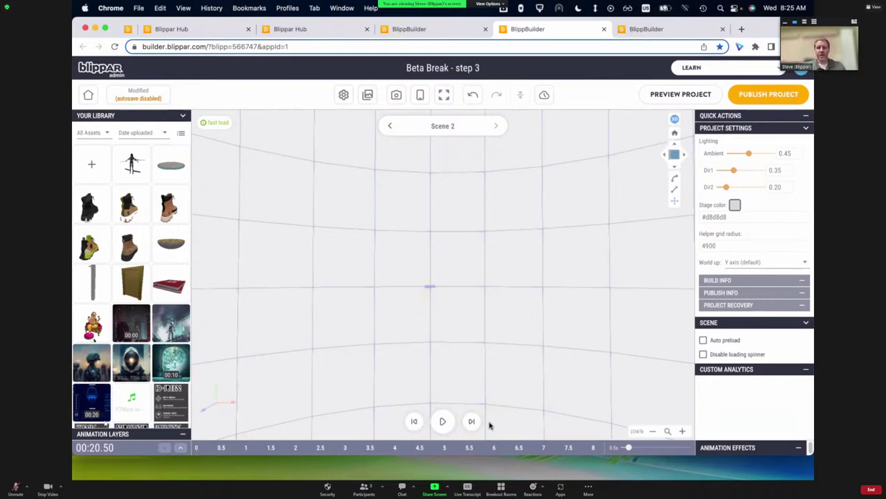
# - Switch to QuickTime Player to view the finished AR experience on the mirrored phone, and return to BlippBuilder
pyautogui.press('super+Tab')
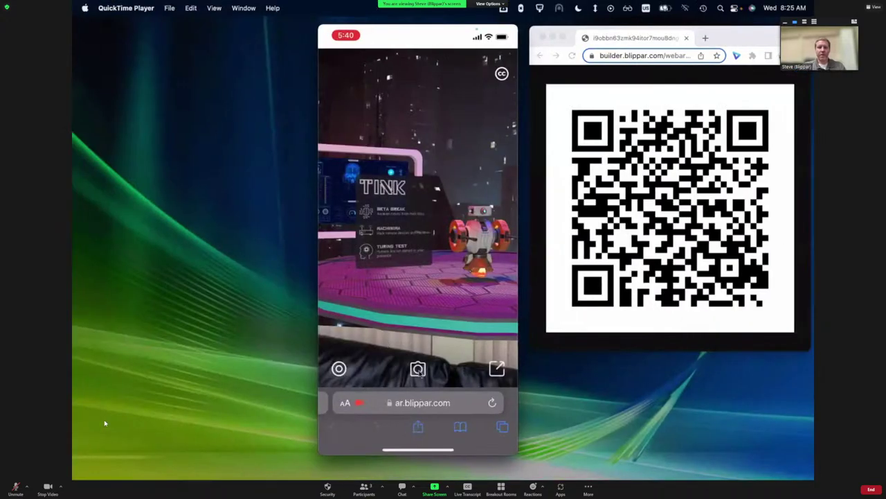
pyautogui.click(418, 364)
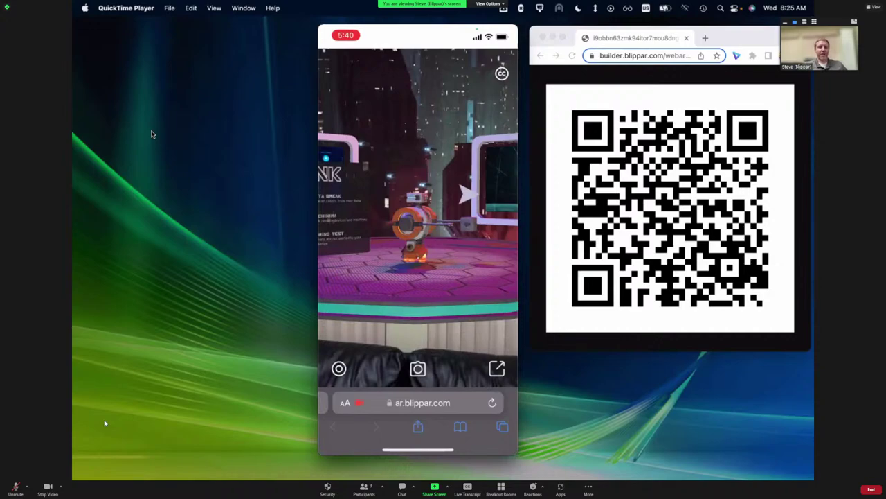
pyautogui.press('super+Tab')
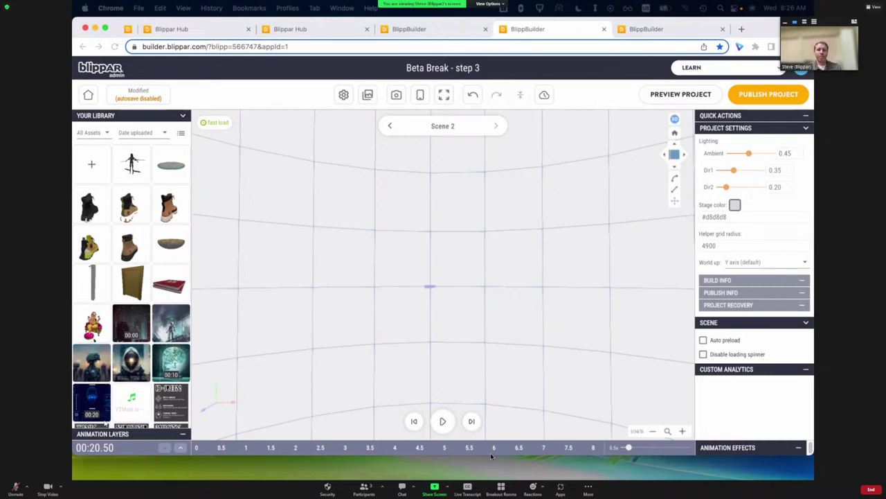
pyautogui.click(19, 490)
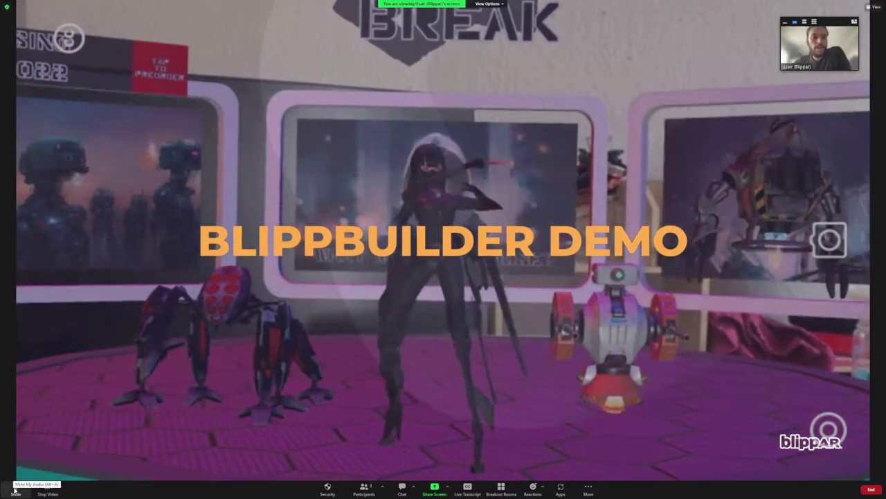
pyautogui.click(14, 490)
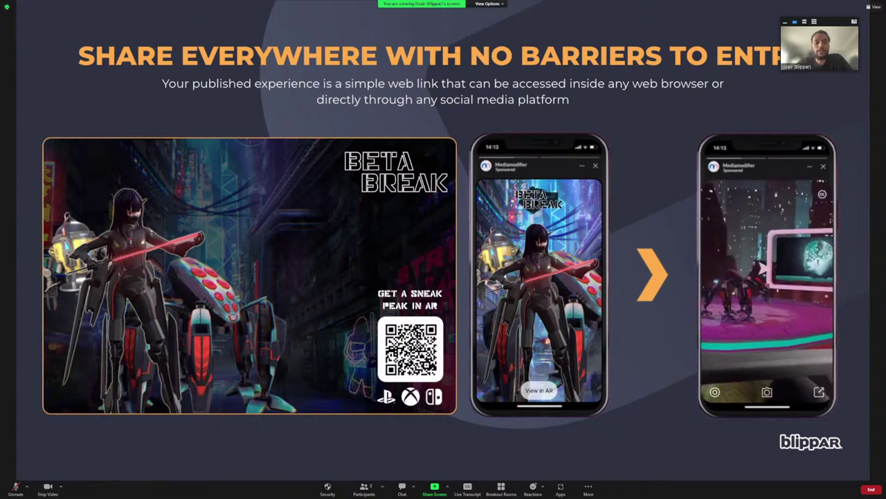
pyautogui.moveTo(846, 23); pyautogui.dragTo(829, 83)
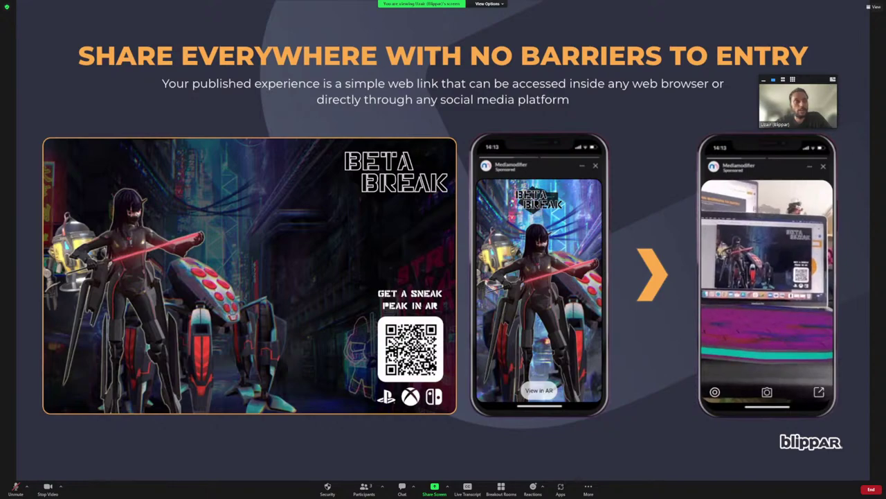